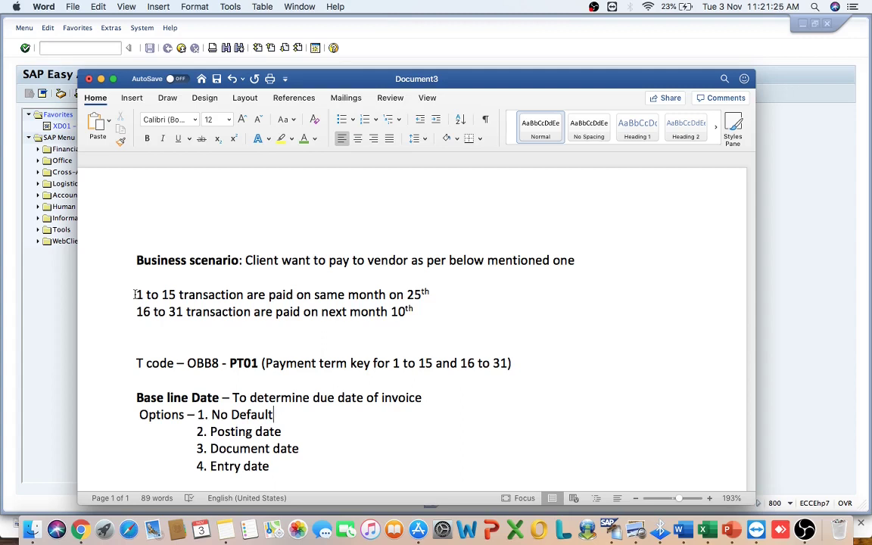
Switch from the Word notes to SAP and open the terms of payment configuration with /nobb8.
{"action": "left_click", "coordinate": [427, 292]}
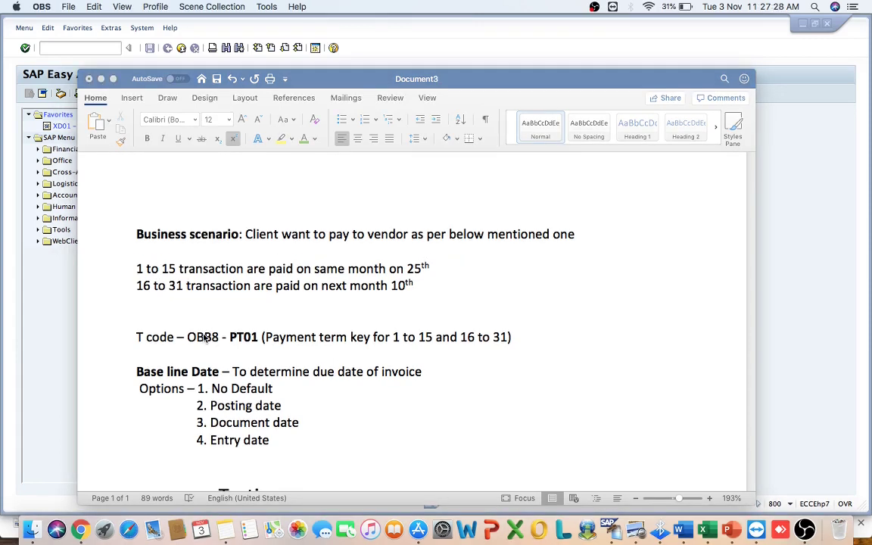
{"action": "left_click", "coordinate": [783, 288]}
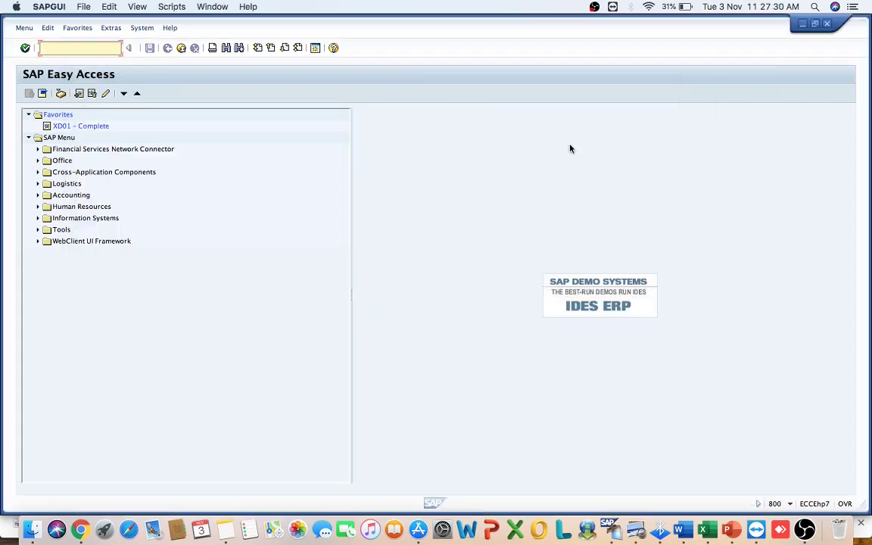
{"action": "type", "text": "/n"}
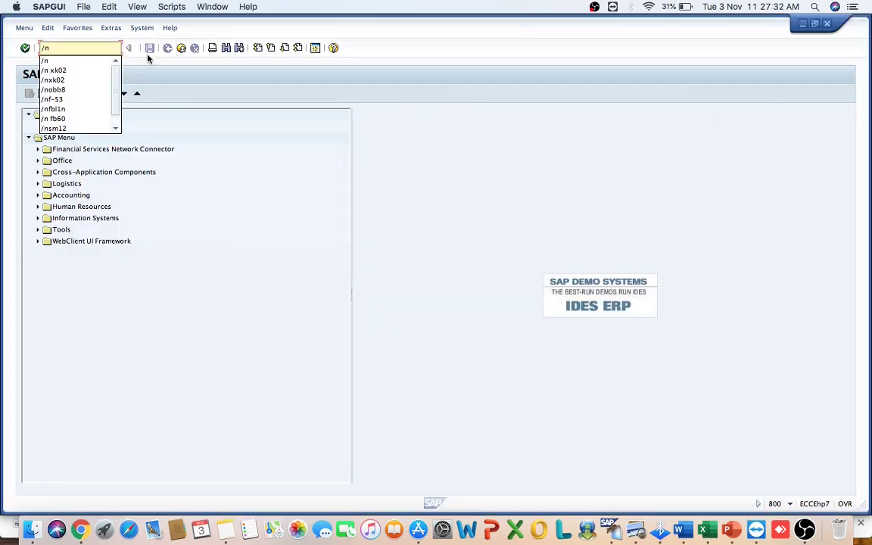
{"action": "type", "text": "ob"}
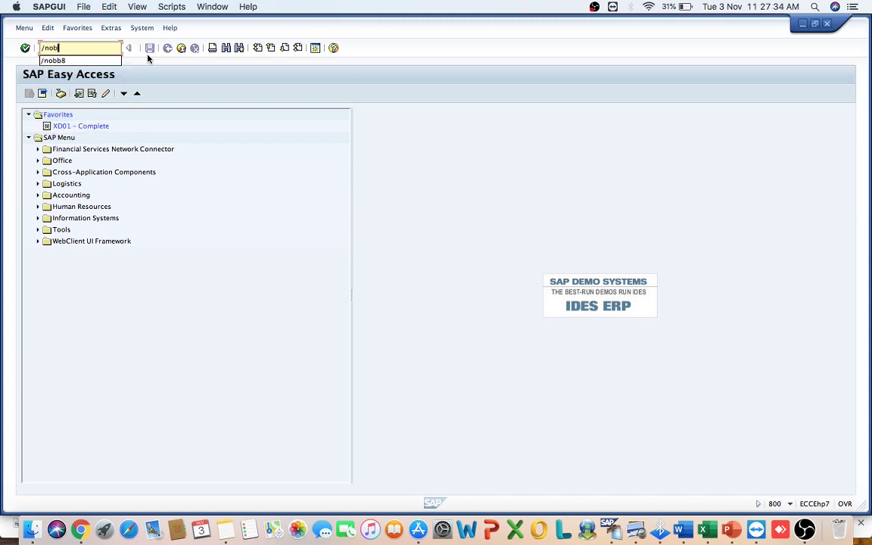
{"action": "type", "text": "b8"}
{"action": "key", "text": "Return"}
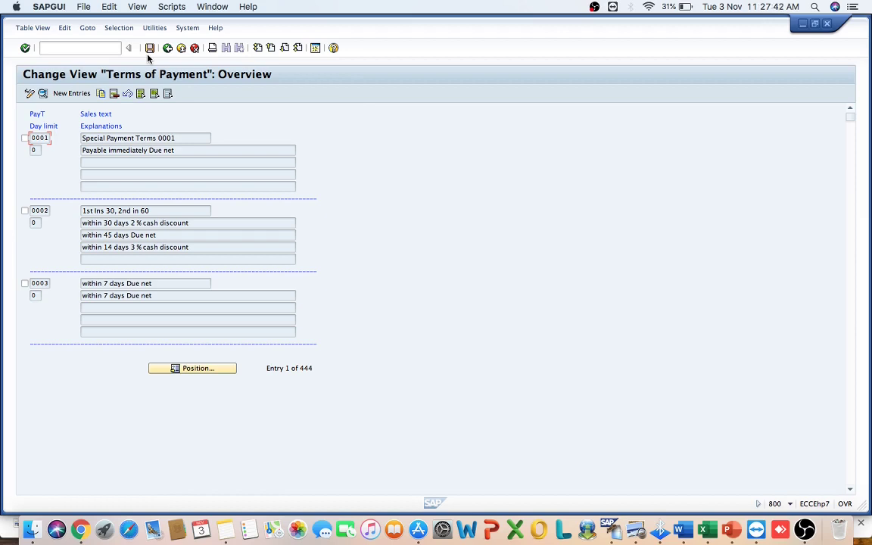
Start a new terms of payment entry and enter PT01, the payment term key given in the Word notes.
{"action": "left_click", "coordinate": [71, 97]}
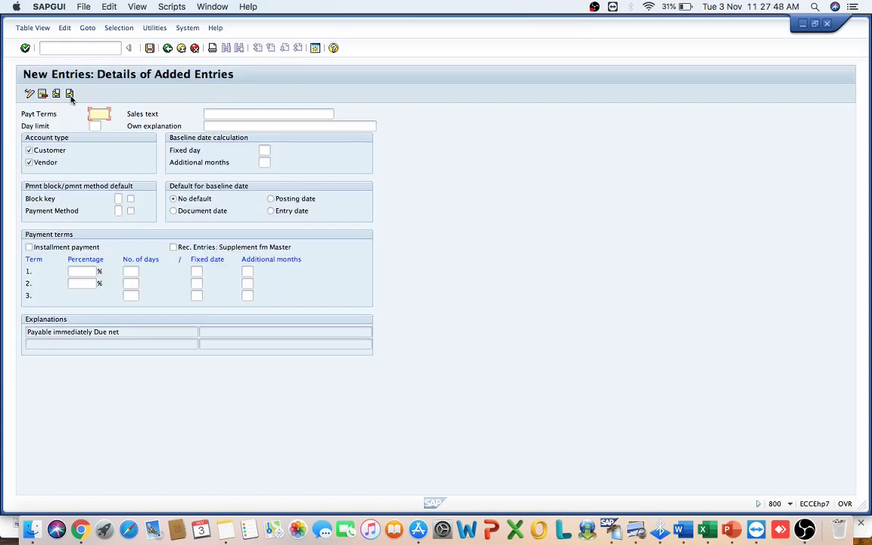
{"action": "key", "text": "super+Tab"}
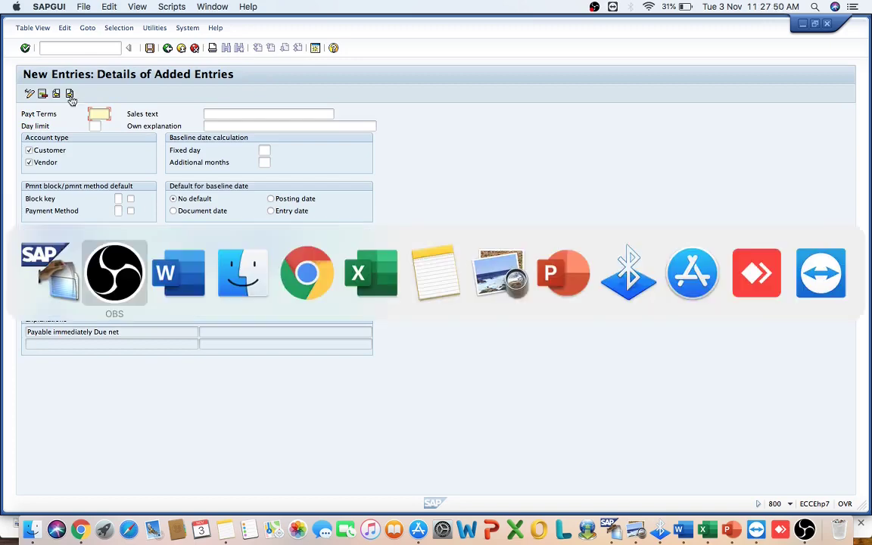
{"action": "key", "text": "super+Tab"}
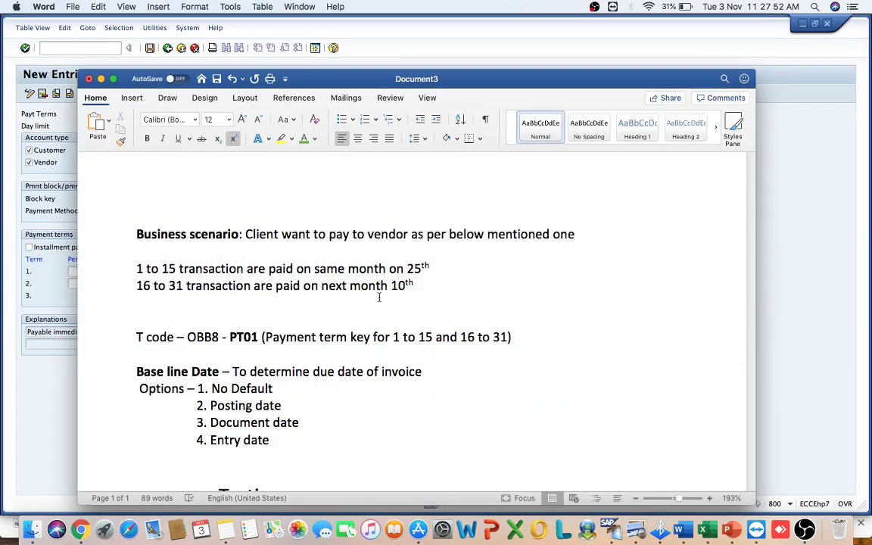
{"action": "scroll", "coordinate": [338, 325], "scroll_direction": "down", "scroll_amount": 1}
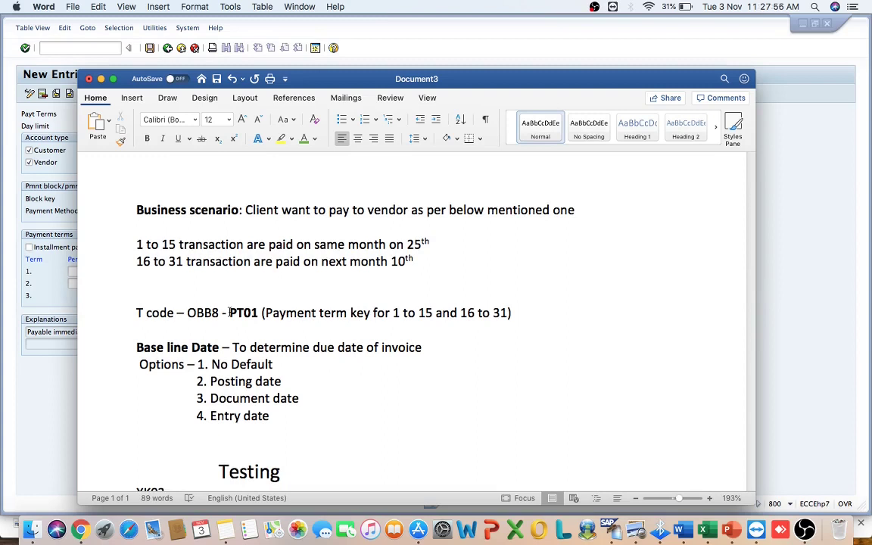
{"action": "key", "text": "super+Tab"}
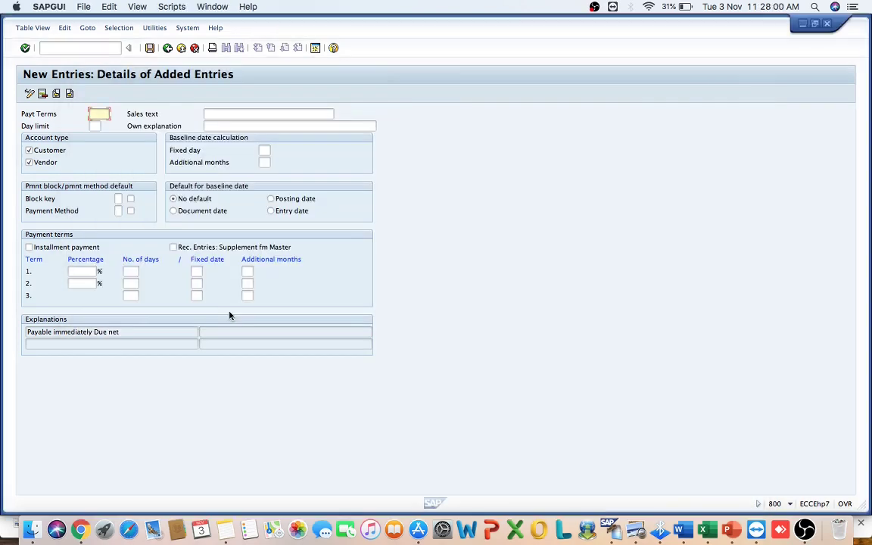
{"action": "type", "text": "P"}
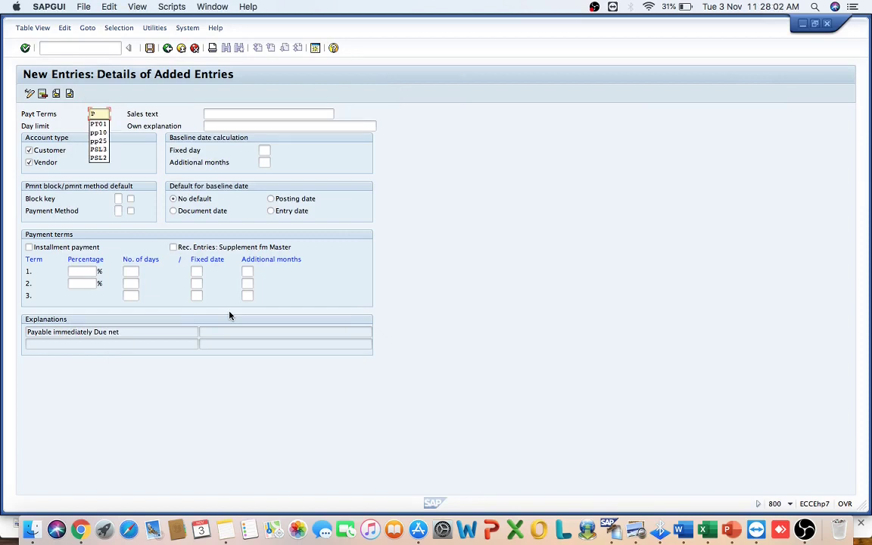
{"action": "type", "text": "T01"}
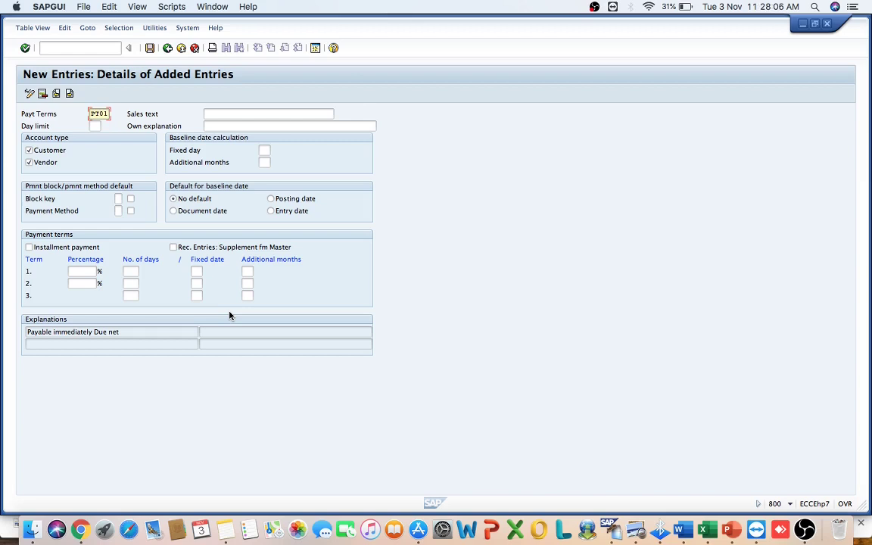
{"action": "key", "text": "Tab"}
{"action": "key", "text": "Tab"}
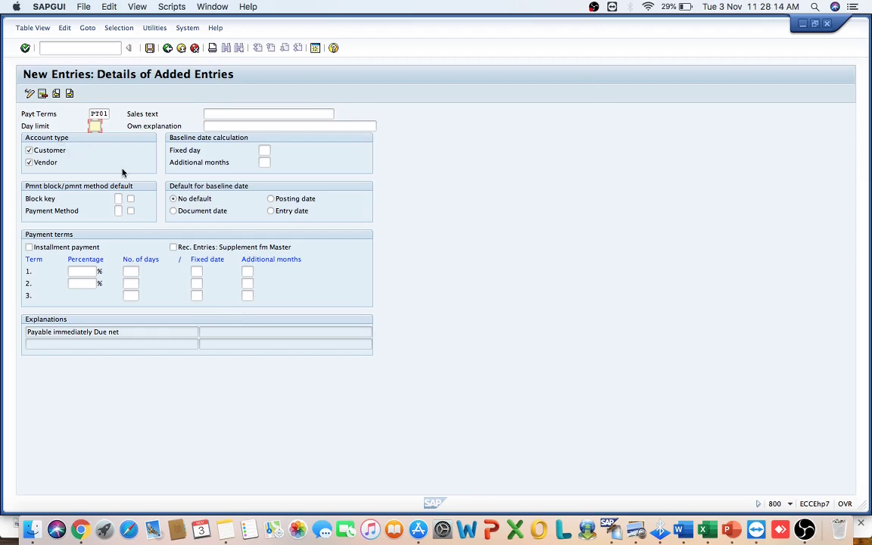
Review the payment scenario in the Word notes and set the new entry's day limit to 15.
{"action": "key", "text": "super+Tab"}
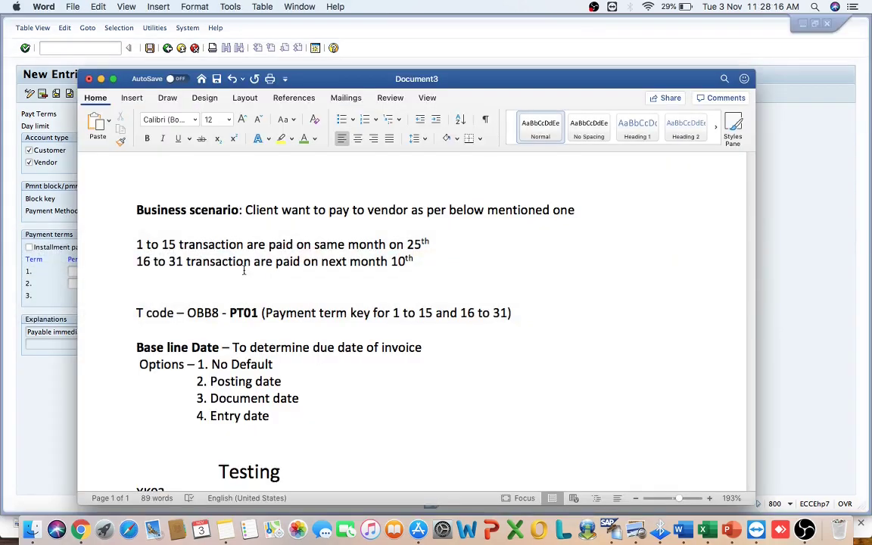
{"action": "scroll", "coordinate": [267, 316], "scroll_direction": "down", "scroll_amount": 1}
{"action": "scroll", "coordinate": [268, 318], "scroll_direction": "down", "scroll_amount": 1}
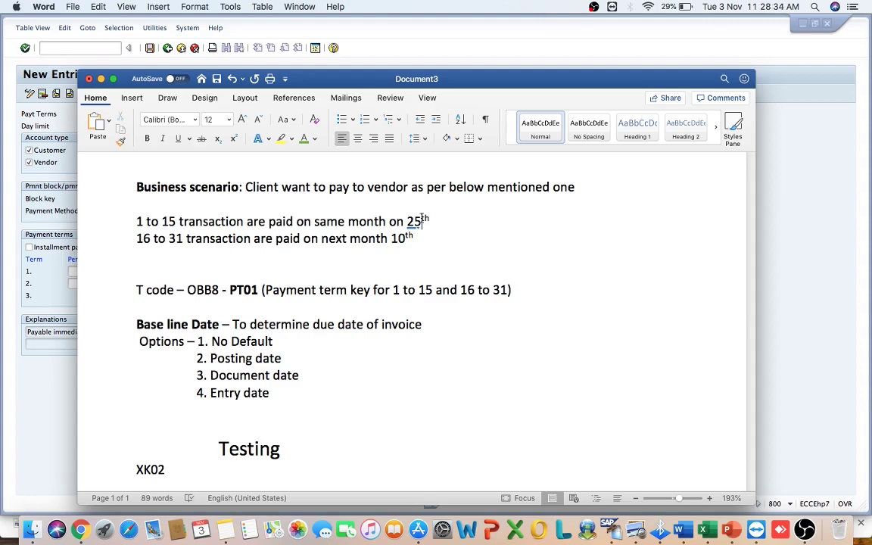
{"action": "key", "text": "super+Tab"}
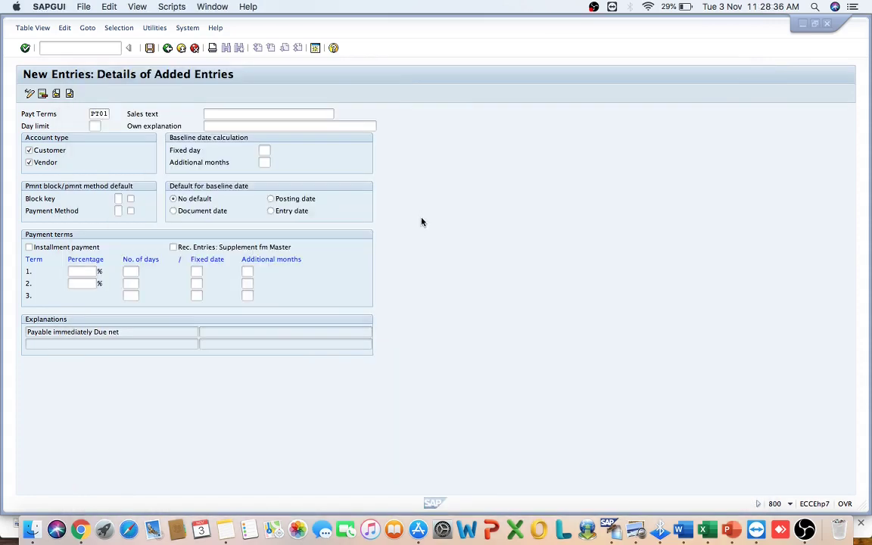
{"action": "key", "text": "super+Tab"}
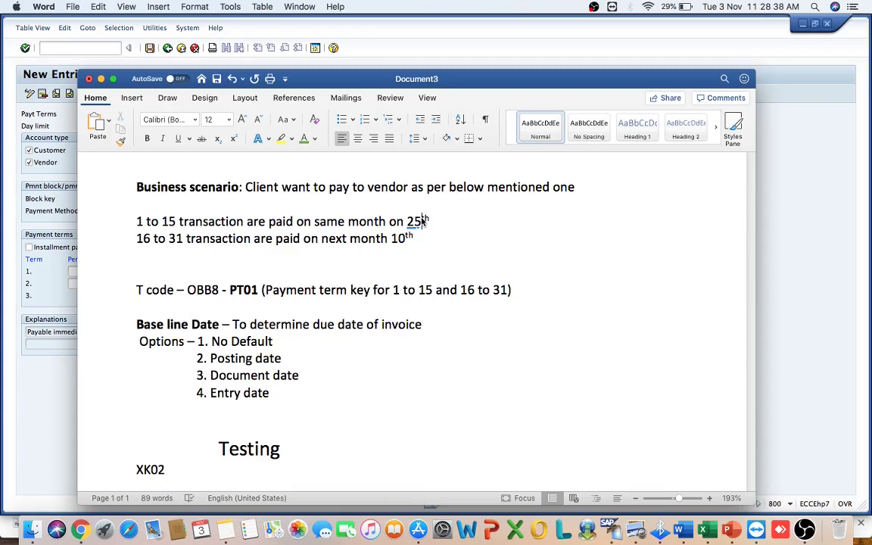
{"action": "key", "text": "super+Tab"}
{"action": "left_click", "coordinate": [95, 126]}
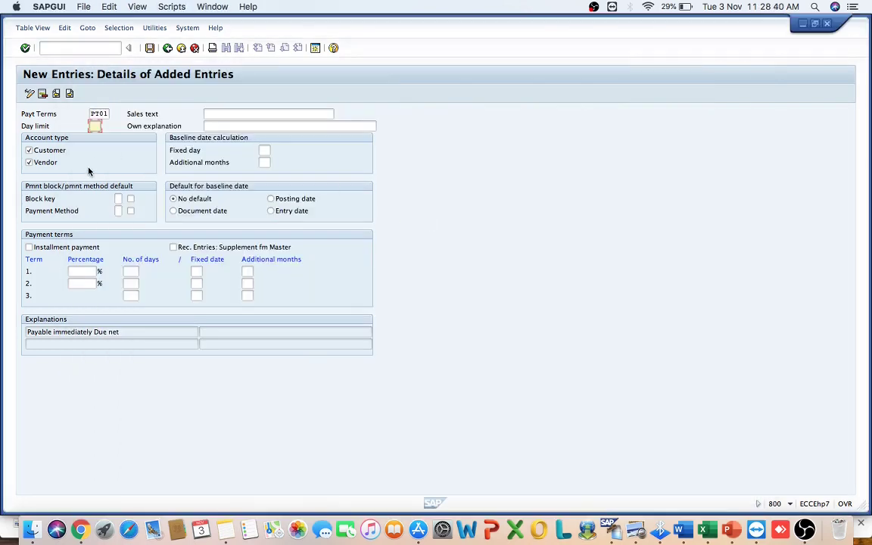
{"action": "key", "text": "super+Tab"}
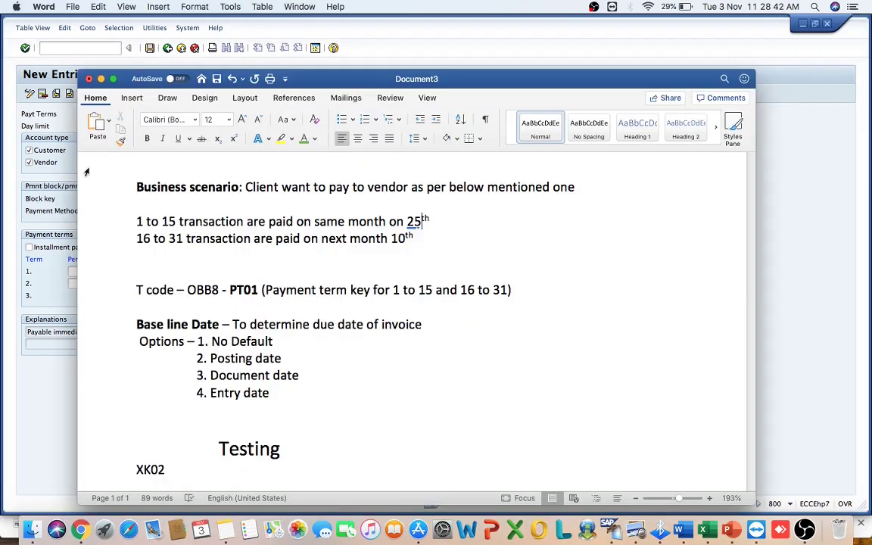
{"action": "left_click", "coordinate": [175, 222]}
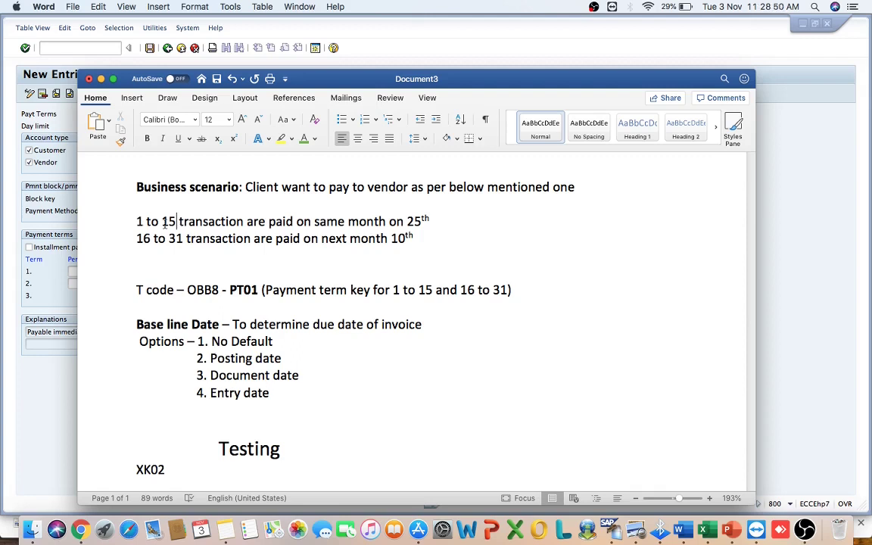
{"action": "key", "text": "super+Tab"}
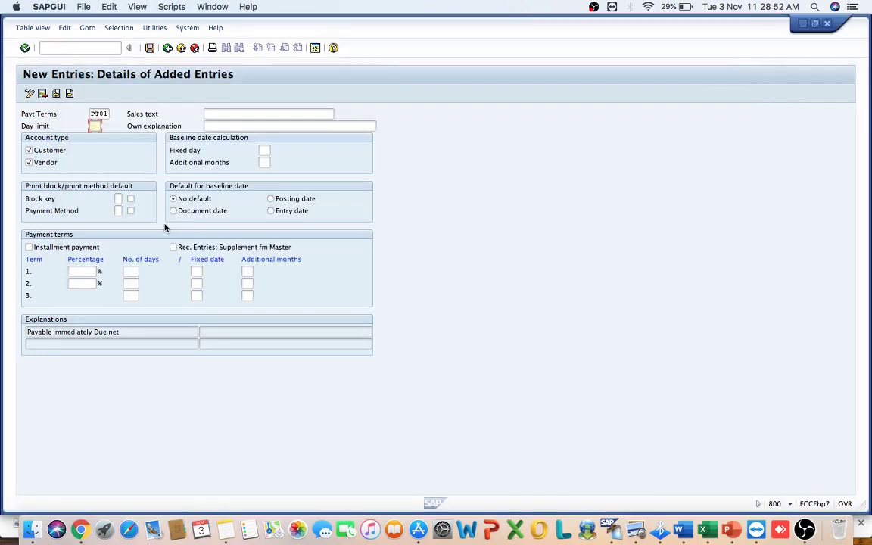
{"action": "type", "text": "15"}
Enter "Due on 25th same month" as both the sales text and the own explanation of the new entry.
{"action": "key", "text": "super+Tab"}
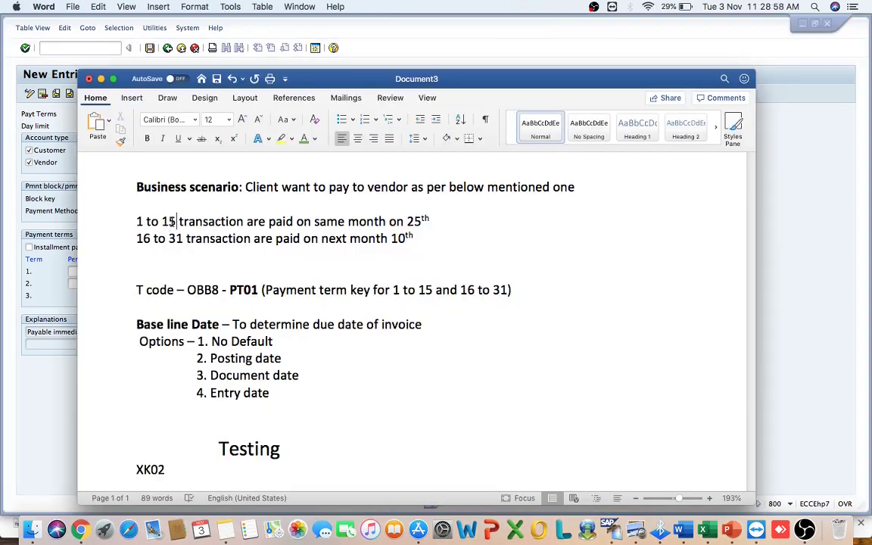
{"action": "key", "text": "super+Tab"}
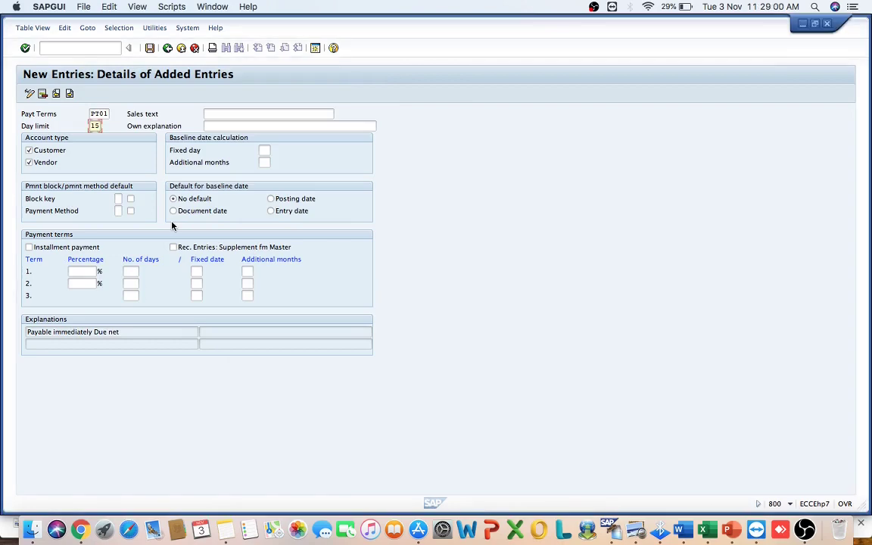
{"action": "key", "text": "super+Tab"}
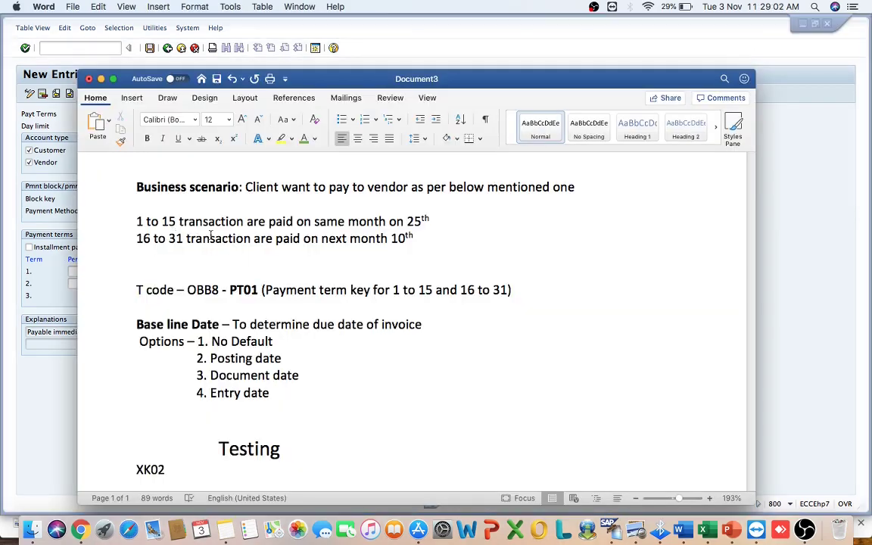
{"action": "key", "text": "super+Tab"}
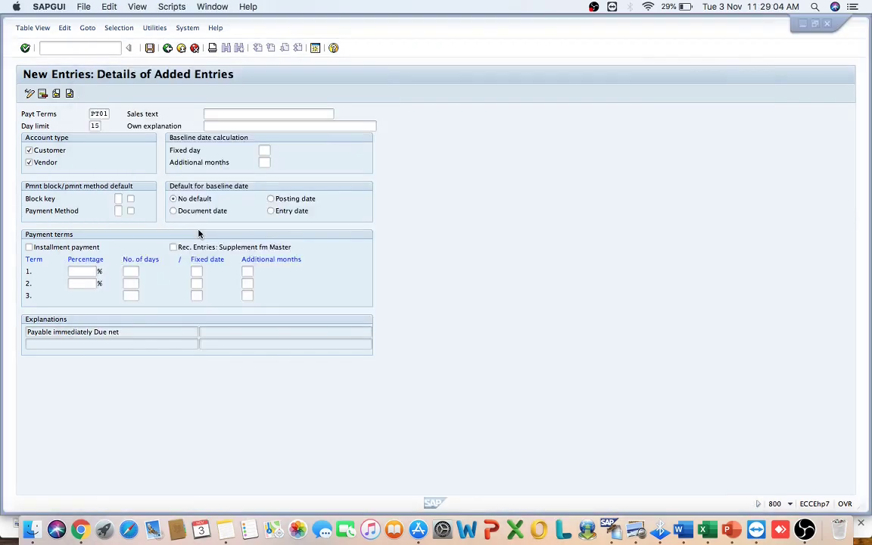
{"action": "key", "text": "super+Tab"}
{"action": "key", "text": "super+Tab"}
{"action": "left_click", "coordinate": [218, 114]}
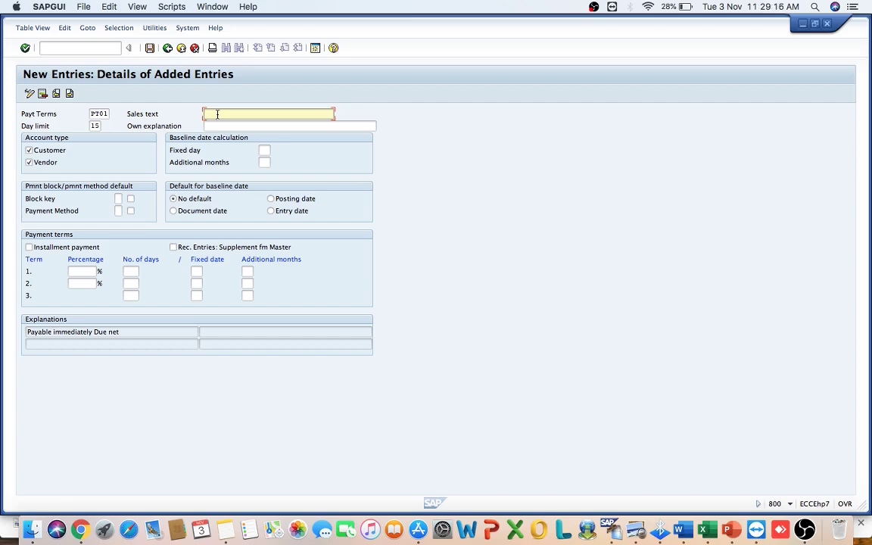
{"action": "type", "text": "Due on 25th same month"}
{"action": "triple_click", "coordinate": [217, 114]}
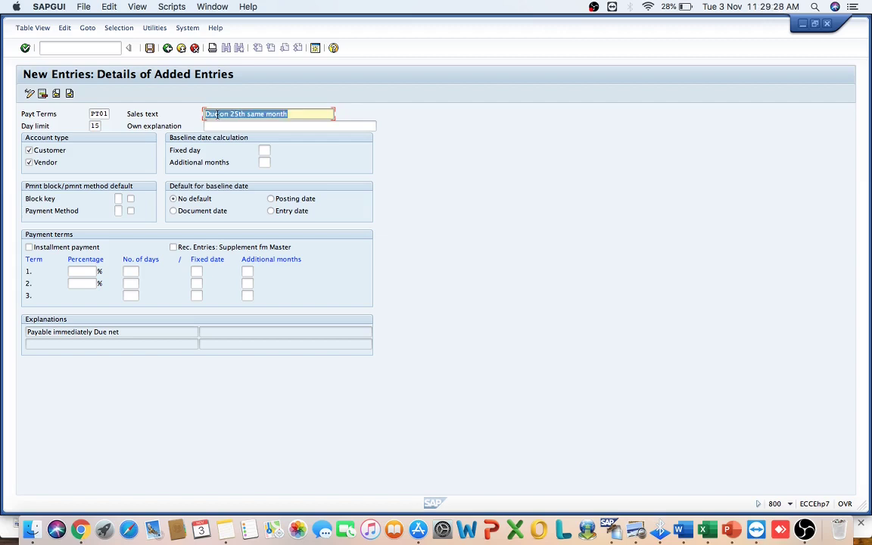
{"action": "key", "text": "super+c"}
{"action": "key", "text": "Tab"}
{"action": "key", "text": "super+v"}
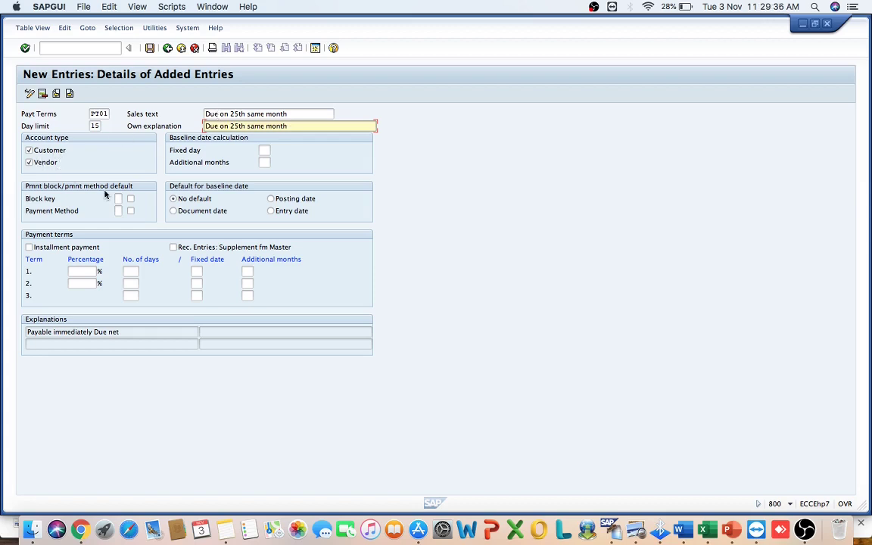
Set the fixed day for the baseline date calculation to 25, as required by the scenario in Word.
{"action": "left_click", "coordinate": [193, 152]}
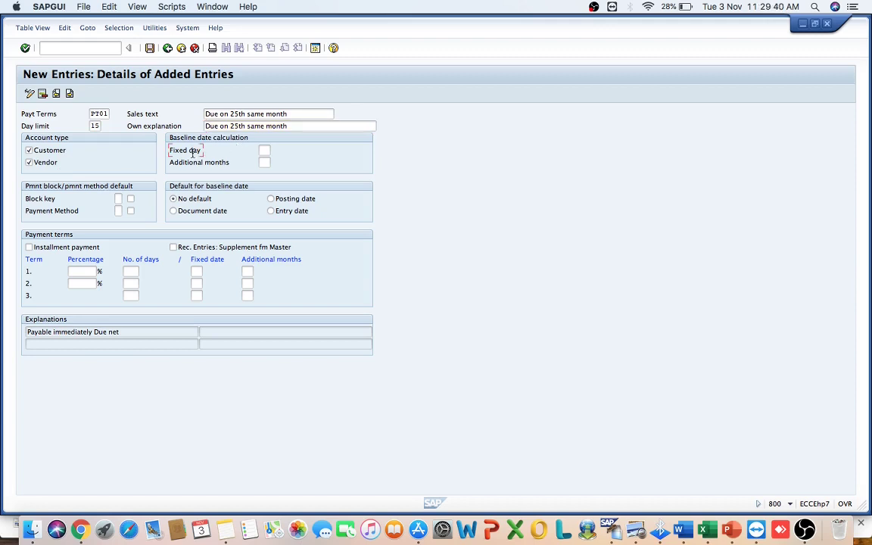
{"action": "key", "text": "super+Tab"}
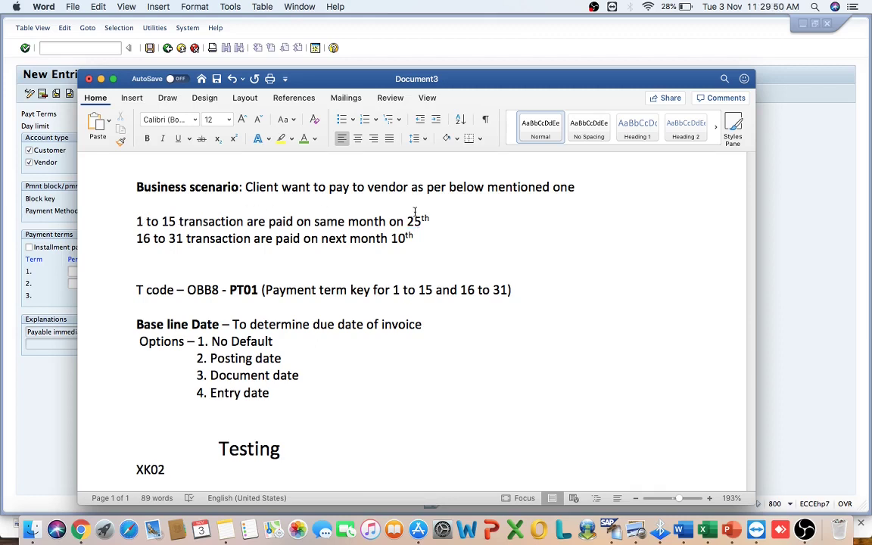
{"action": "key", "text": "super+Tab"}
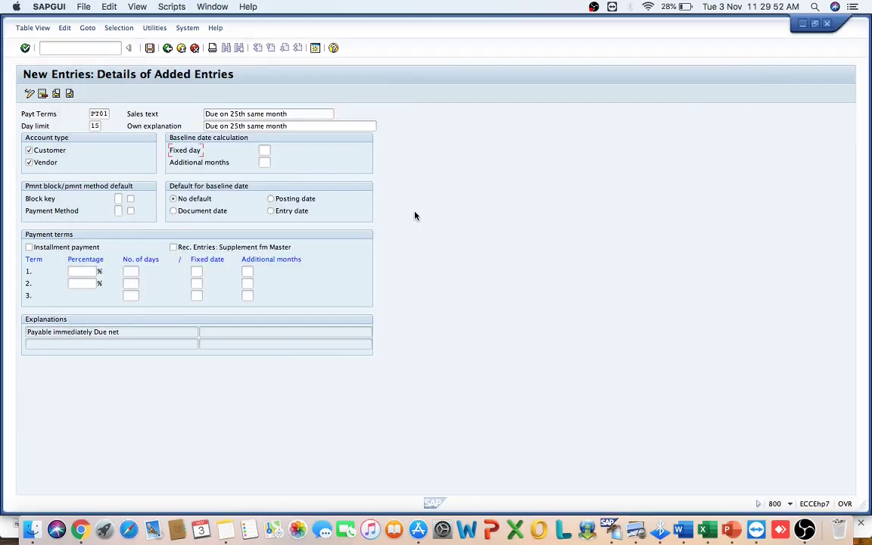
{"action": "left_click", "coordinate": [264, 150]}
{"action": "type", "text": "25"}
Try to save the new PT01 entry and discard it, returning to the terms of payment overview.
{"action": "left_click", "coordinate": [150, 48]}
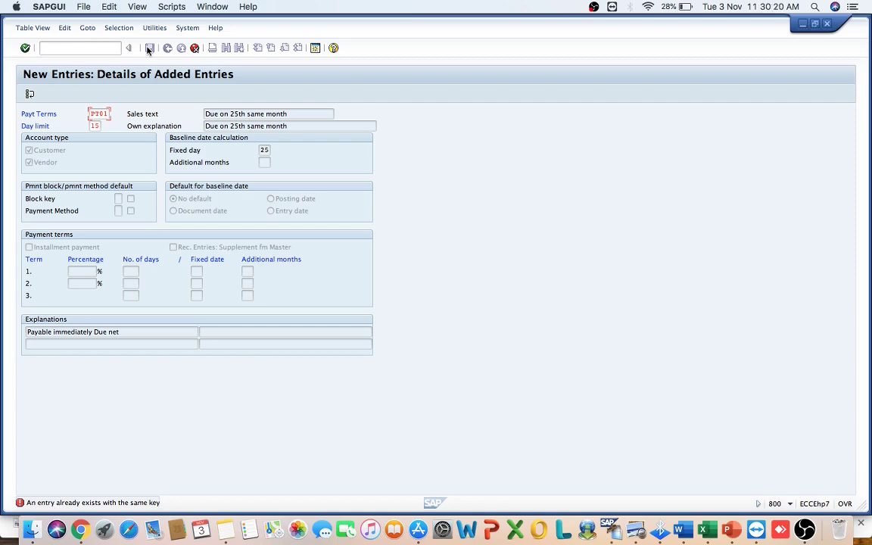
{"action": "left_click", "coordinate": [149, 49]}
{"action": "left_click", "coordinate": [195, 49]}
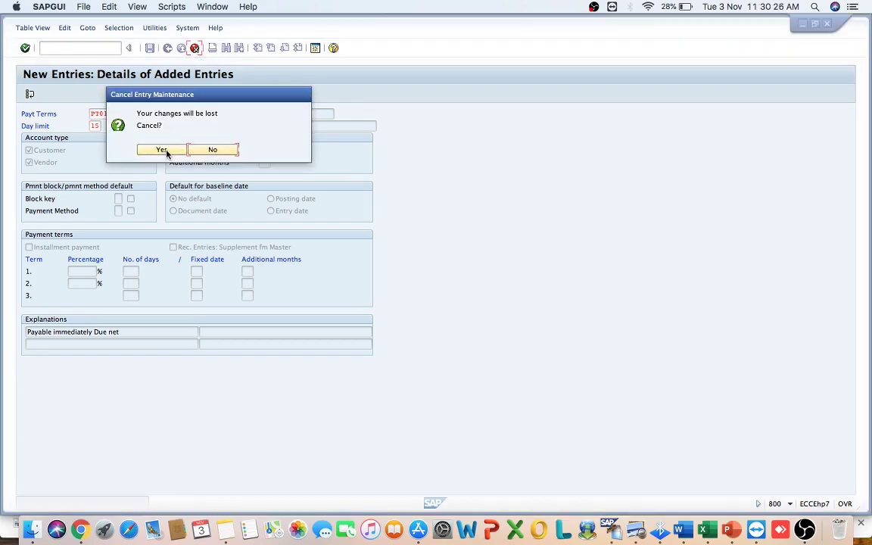
{"action": "left_click", "coordinate": [163, 150]}
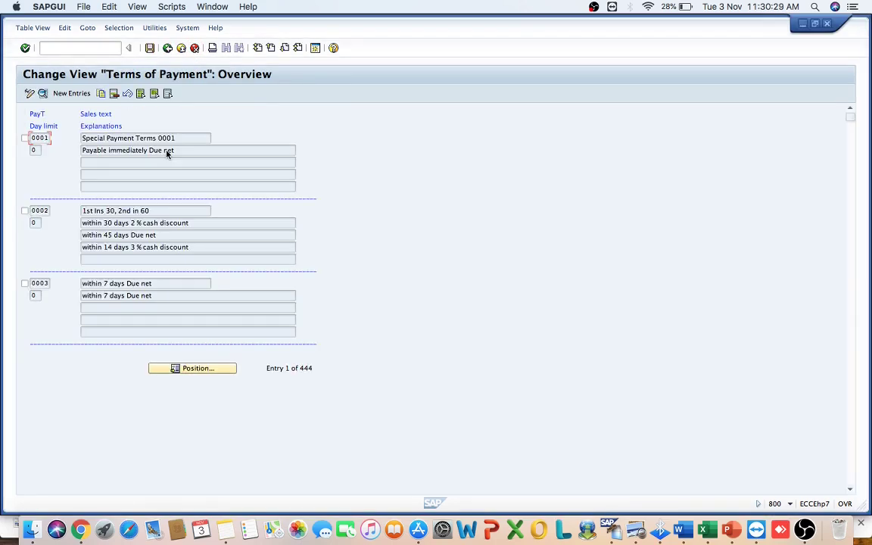
Locate the existing PT01 payment terms in the overview, delete that entry and save the deletion to the proposed customizing request.
{"action": "left_click", "coordinate": [183, 369]}
{"action": "type", "text": "p"}
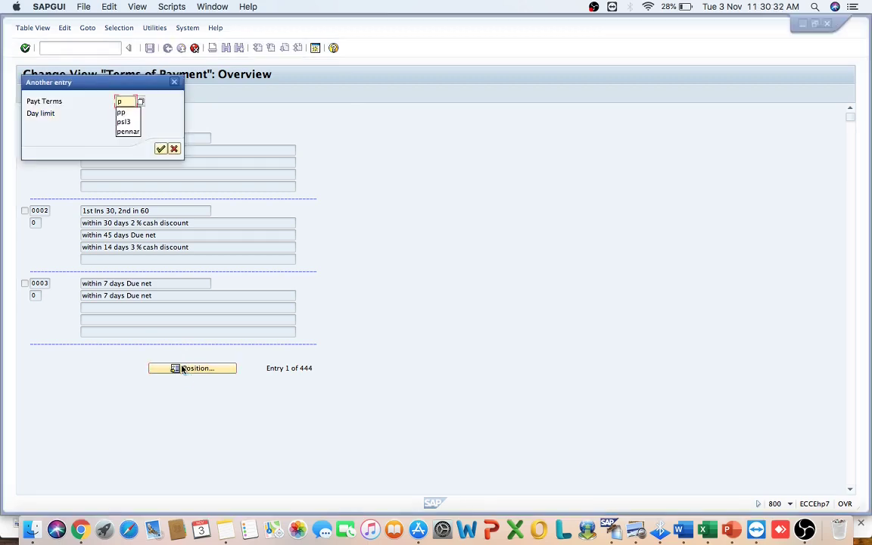
{"action": "type", "text": "t01"}
{"action": "key", "text": "Return"}
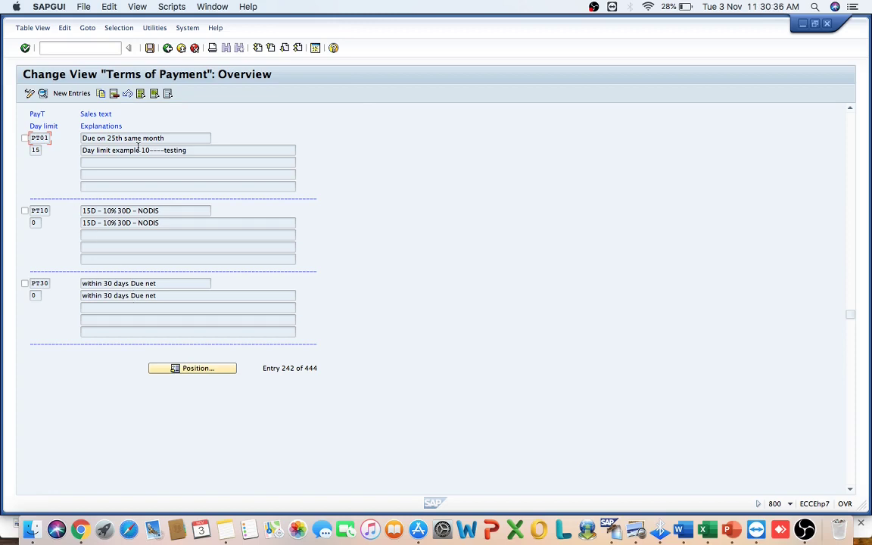
{"action": "left_click", "coordinate": [25, 138]}
{"action": "left_click", "coordinate": [113, 94]}
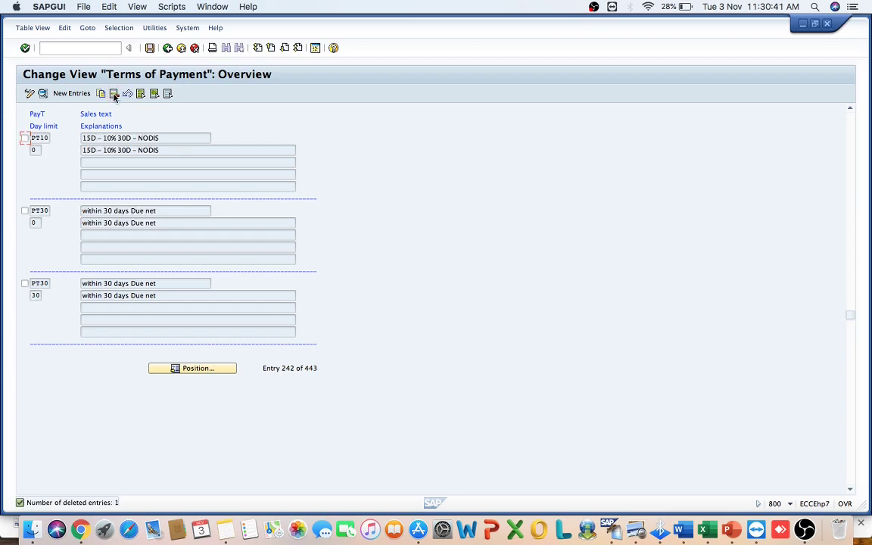
{"action": "left_click", "coordinate": [150, 47]}
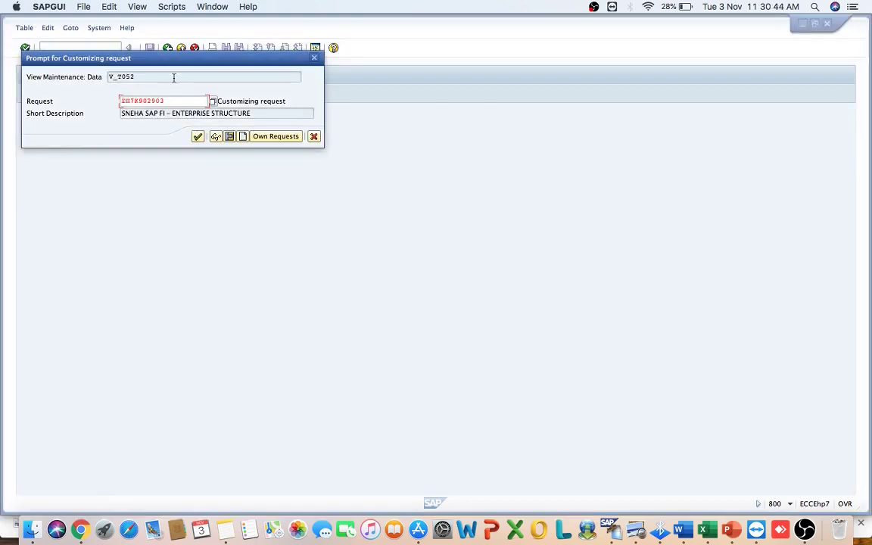
{"action": "left_click", "coordinate": [197, 136]}
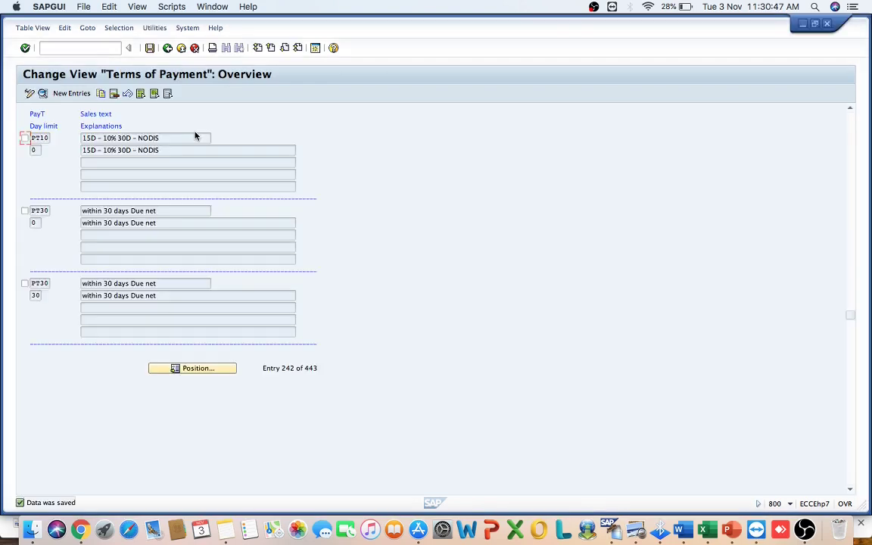
Start a new payment terms entry with the key PT01 and the sales text "Due on 25th same month".
{"action": "left_click", "coordinate": [73, 93]}
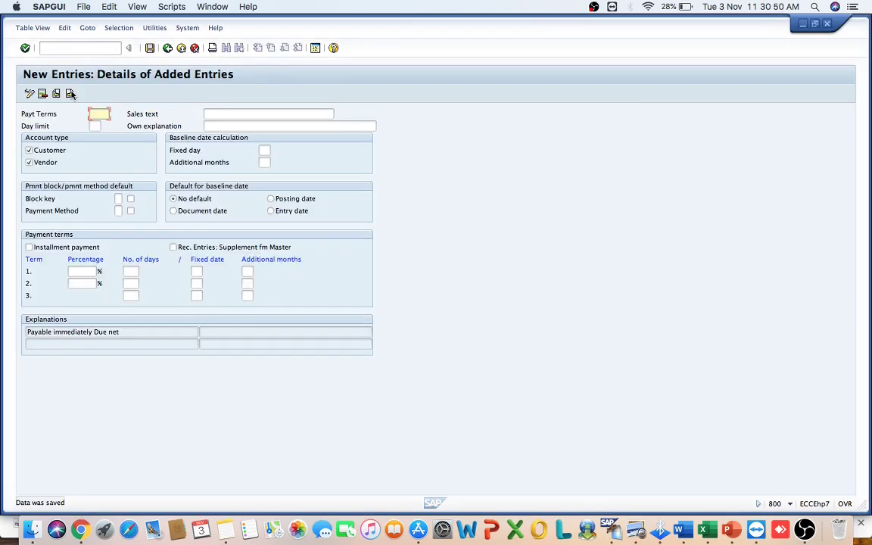
{"action": "type", "text": "pt"}
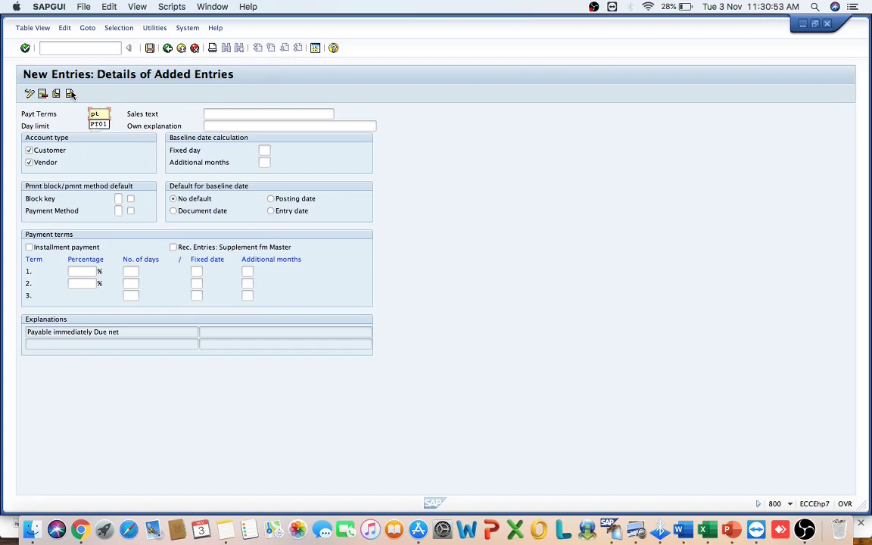
{"action": "key", "text": "Tab"}
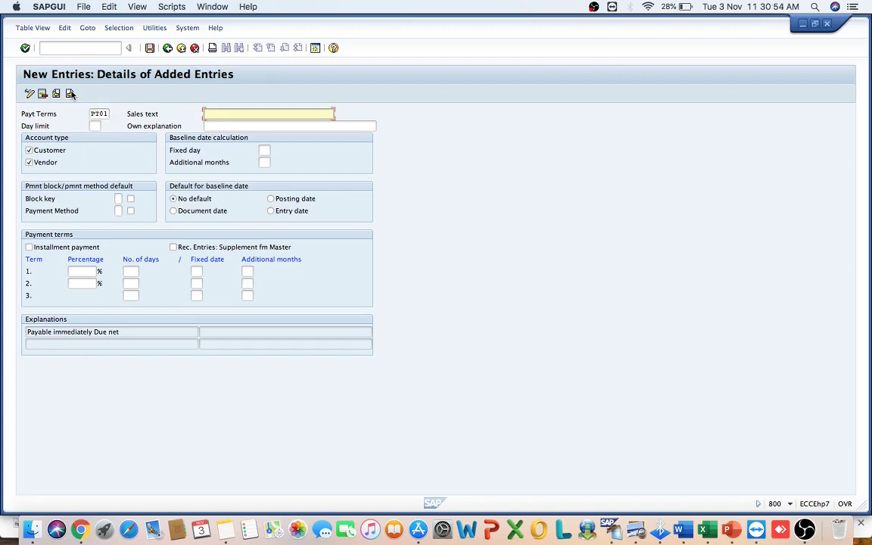
{"action": "type", "text": "s"}
{"action": "key", "text": "BackSpace"}
{"action": "key", "text": "Down"}
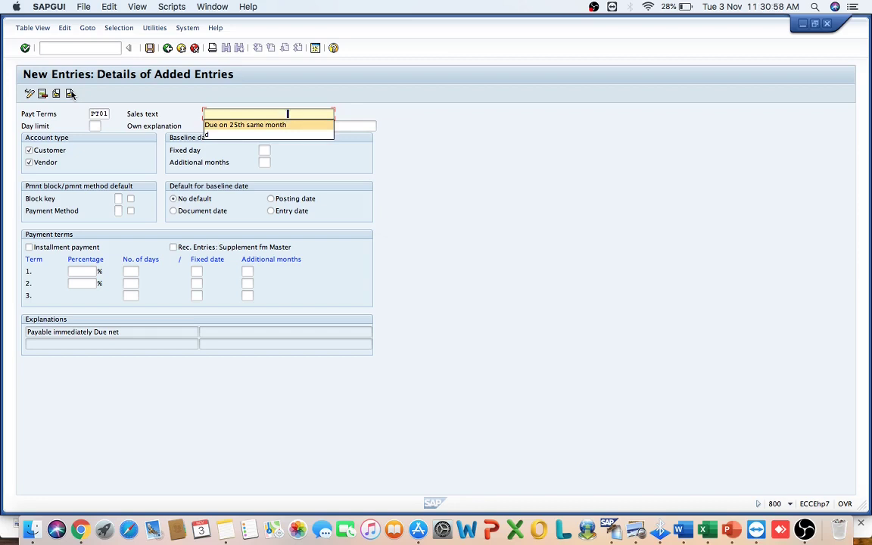
{"action": "key", "text": "Tab"}
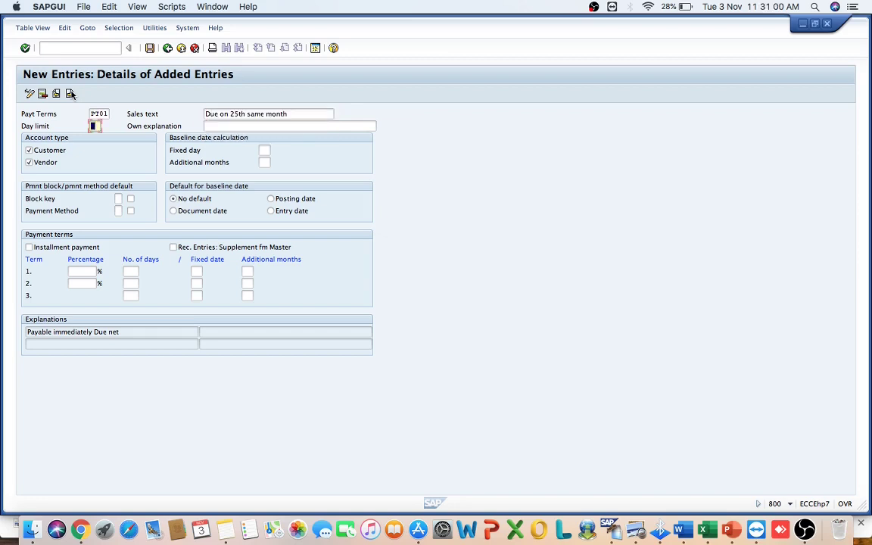
Set the new entry's day limit to 15 and its own explanation to "Due on 25th same month".
{"action": "type", "text": "15"}
{"action": "key", "text": "Tab"}
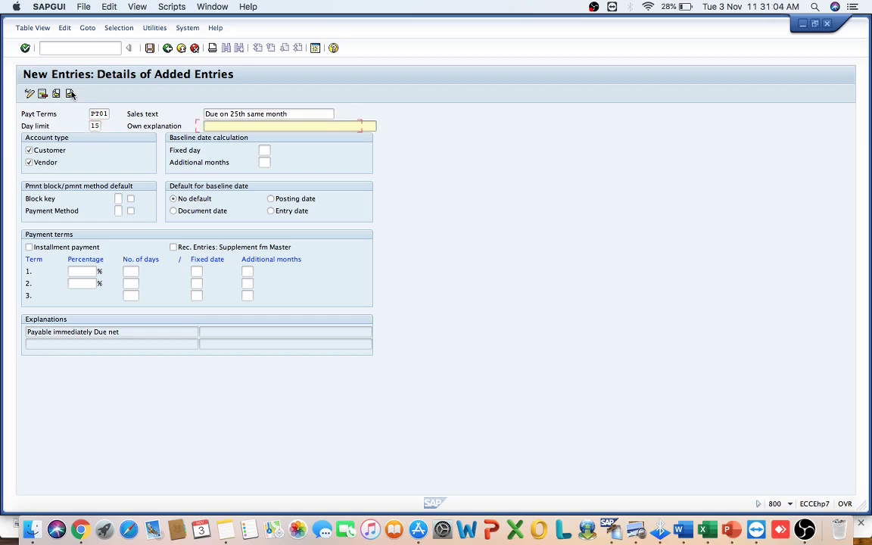
{"action": "type", "text": "d"}
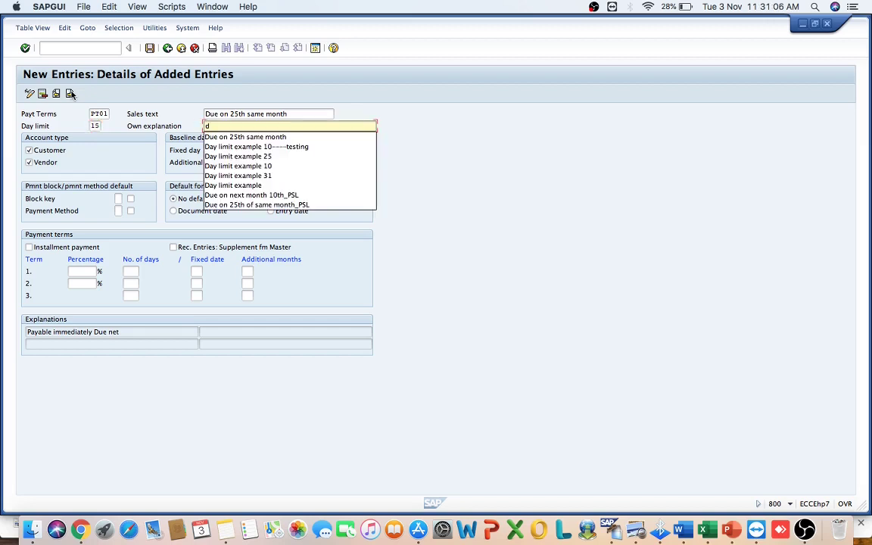
{"action": "key", "text": "Down"}
{"action": "key", "text": "Return"}
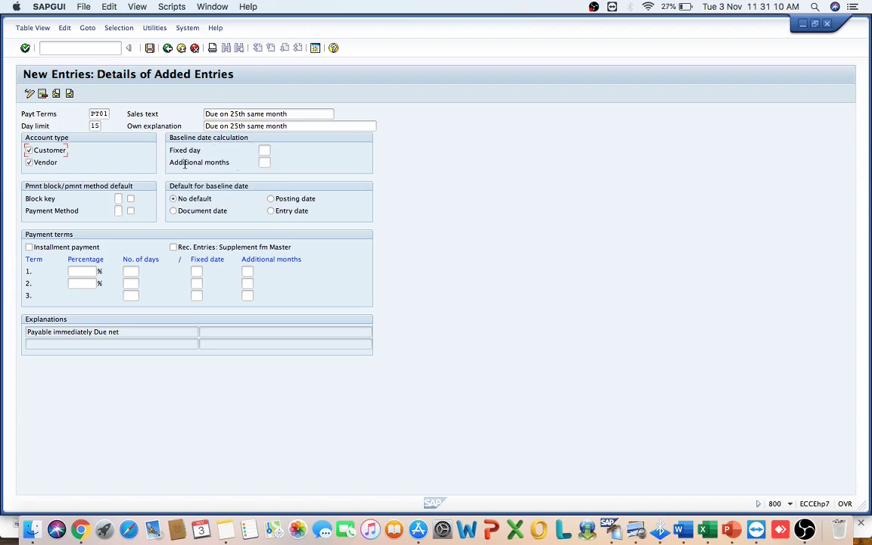
Set the baseline fixed day to 25, consult the baseline date options in Word and choose Posting date as the default for baseline date.
{"action": "left_click", "coordinate": [264, 150]}
{"action": "type", "text": "25"}
{"action": "key", "text": "super+Tab"}
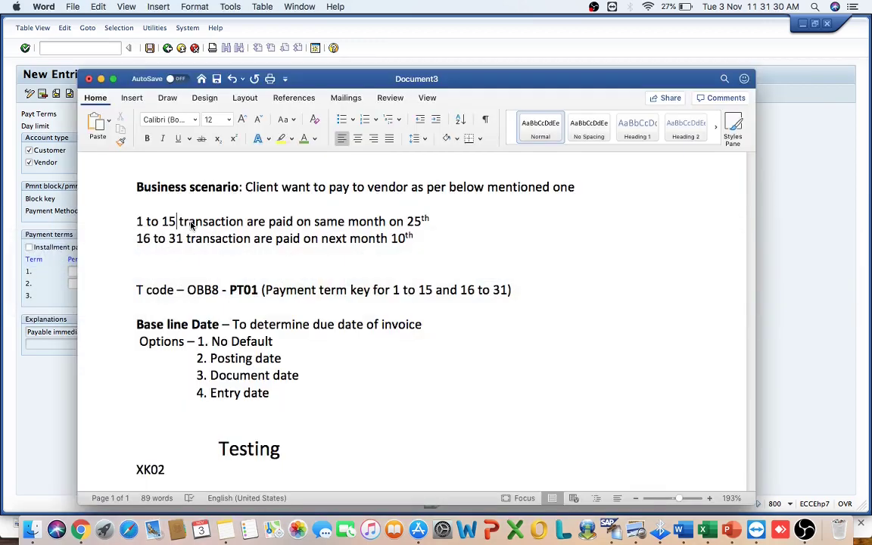
{"action": "scroll", "coordinate": [258, 290], "scroll_direction": "down", "scroll_amount": 3}
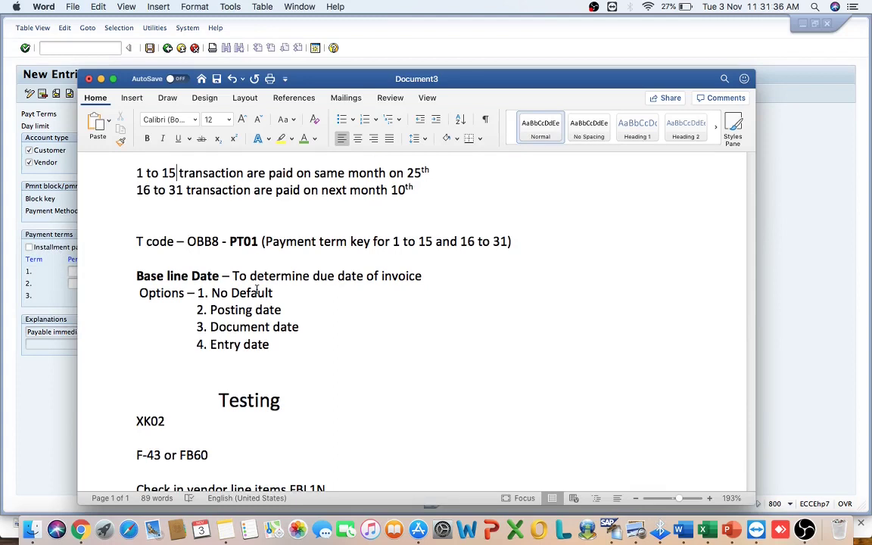
{"action": "key", "text": "super+Tab"}
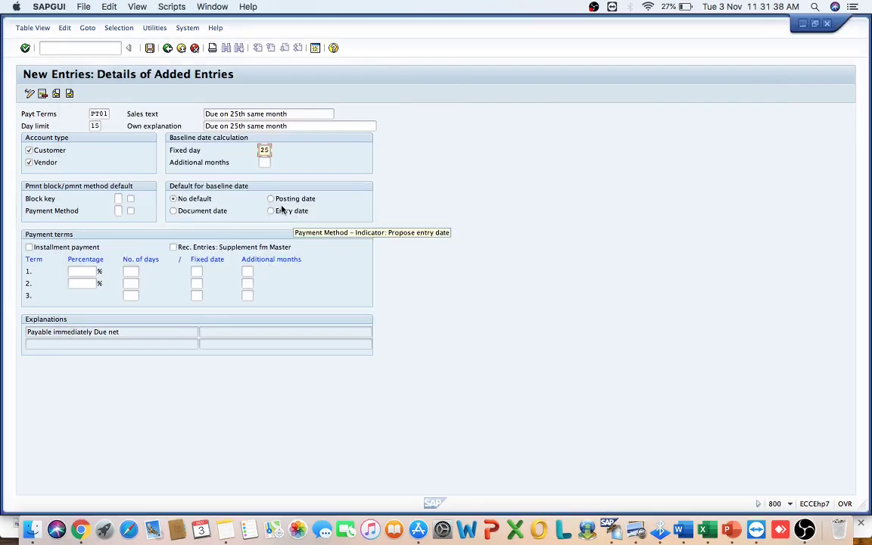
{"action": "left_click", "coordinate": [279, 201]}
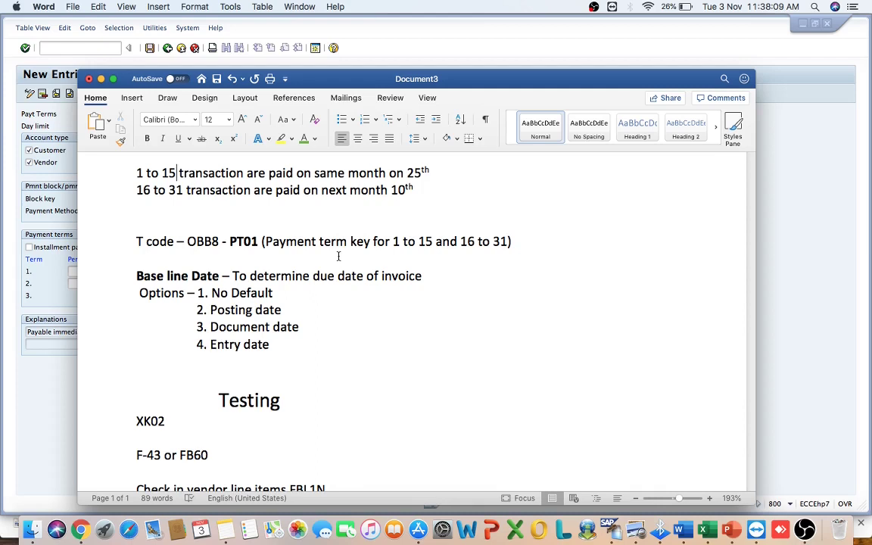
Compare the baseline date options in Word with the blank entry, try Posting date and Entry date as defaults, and try to leave the form.
{"action": "key", "text": "super+Tab"}
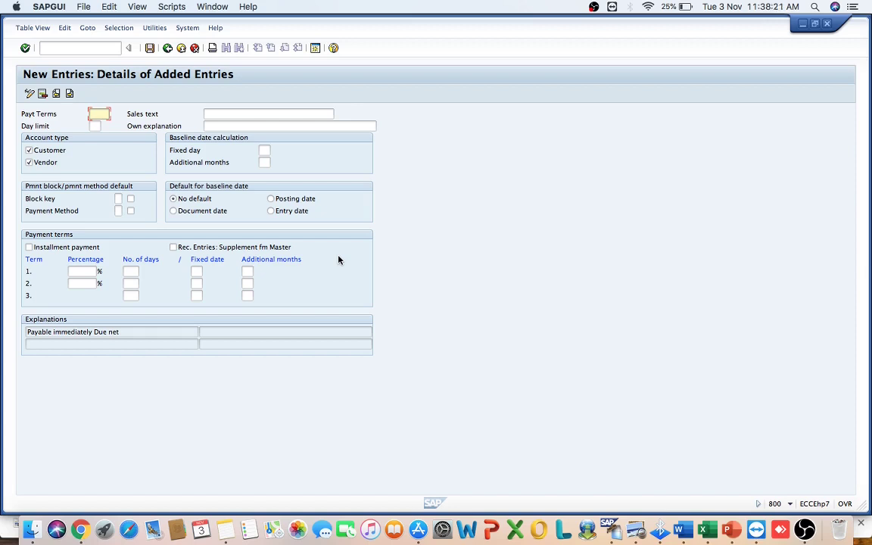
{"action": "key", "text": "super+Tab"}
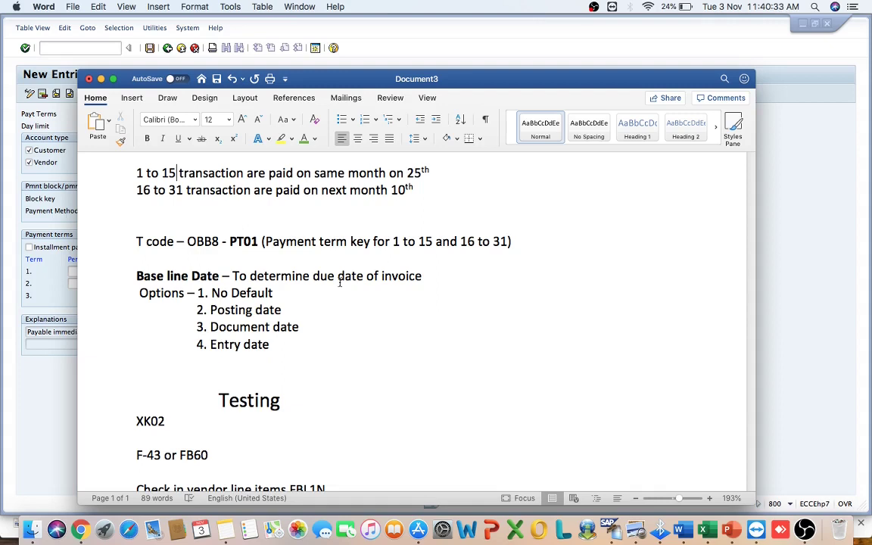
{"action": "key", "text": "super+Tab"}
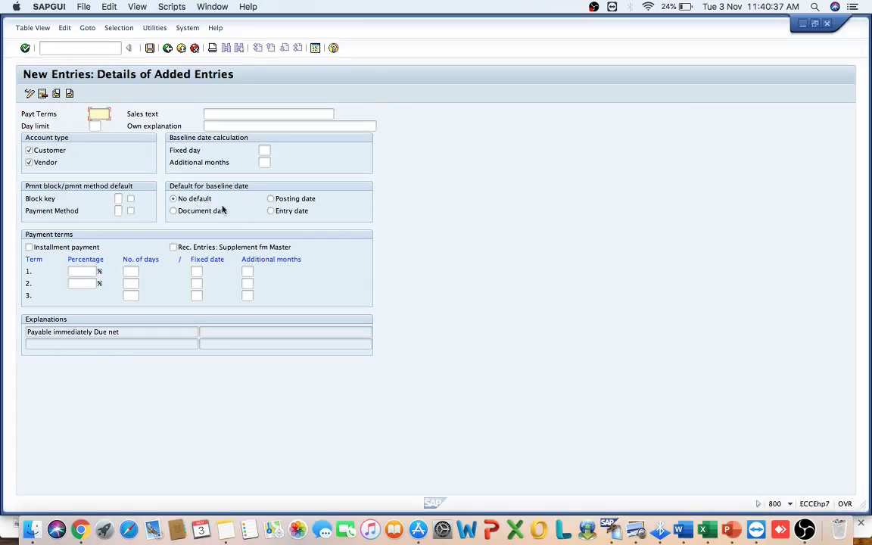
{"action": "left_click", "coordinate": [272, 199]}
{"action": "left_click", "coordinate": [281, 212]}
{"action": "left_click", "coordinate": [169, 50]}
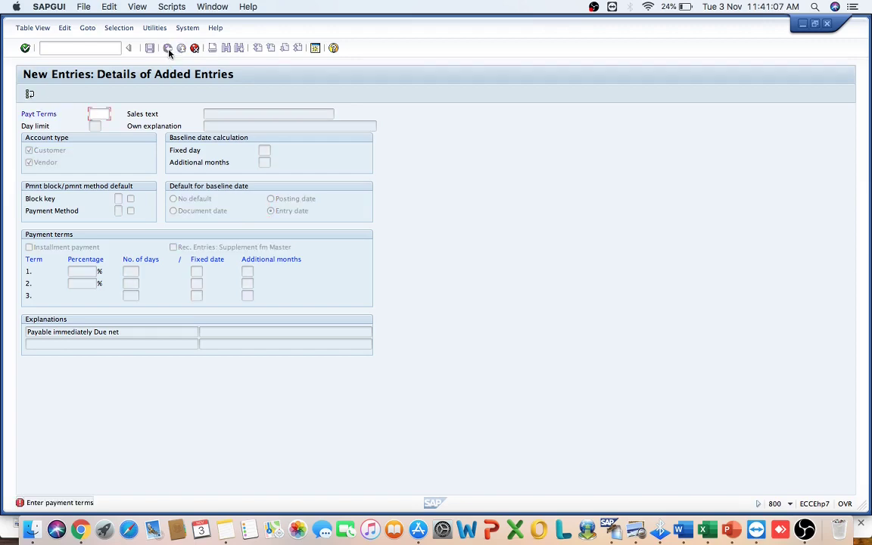
Review in the Word scenario when the 1 to 15 and the 16 to 31 transactions are paid.
{"action": "key", "text": "super+Tab"}
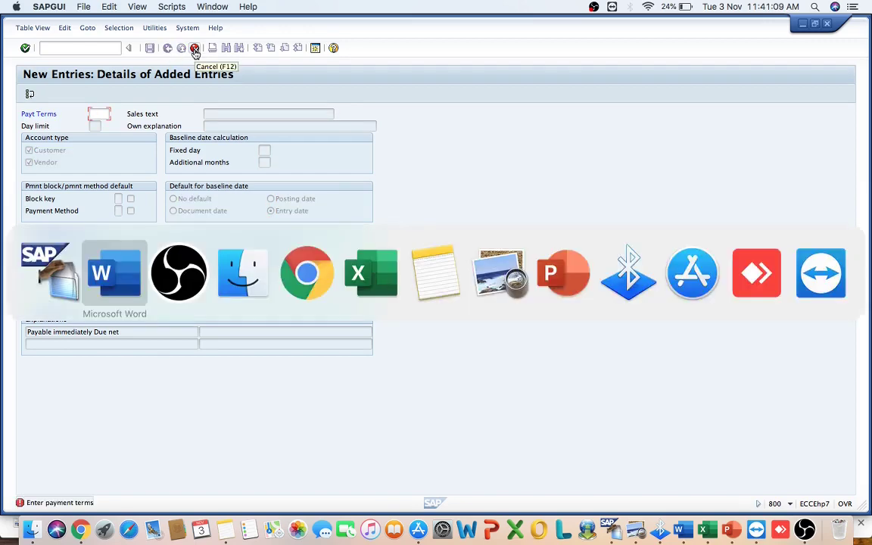
{"action": "scroll", "coordinate": [296, 310], "scroll_direction": "up", "scroll_amount": 5}
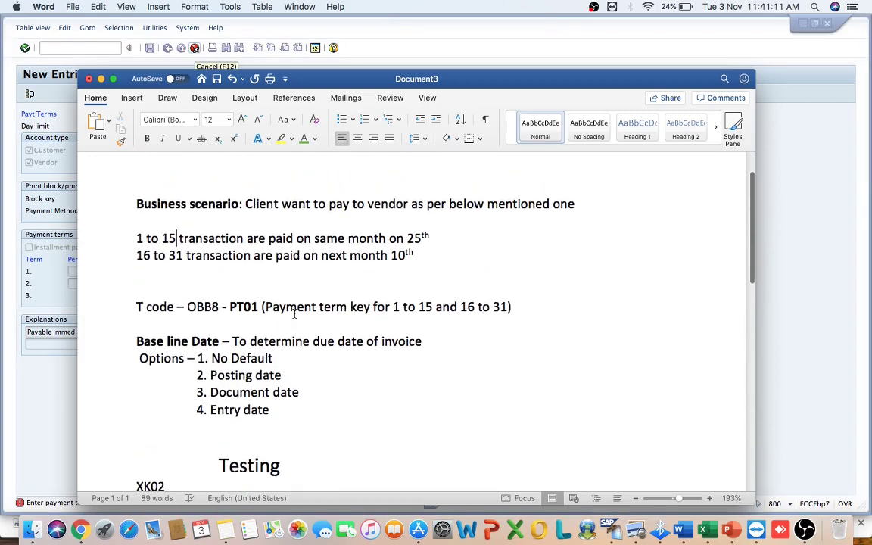
{"action": "triple_click", "coordinate": [331, 238]}
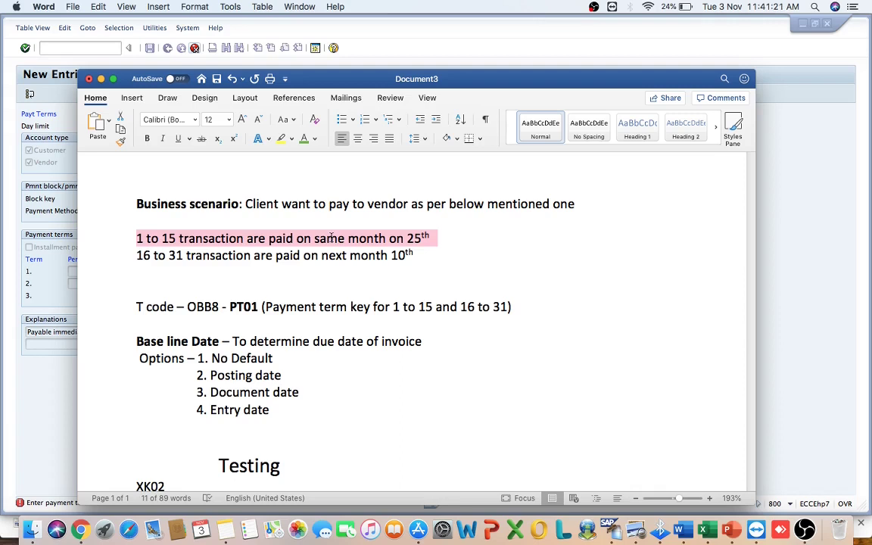
{"action": "double_click", "coordinate": [144, 255]}
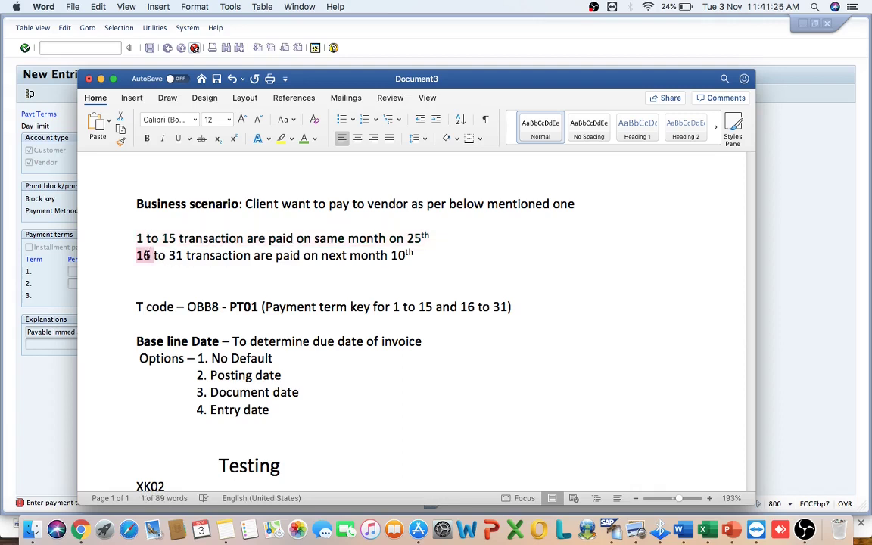
Enter PT01 as the payment terms key of the otherwise blank entry in SAP and return to the terms of payment overview.
{"action": "key", "text": "super+Tab"}
{"action": "left_click", "coordinate": [93, 114]}
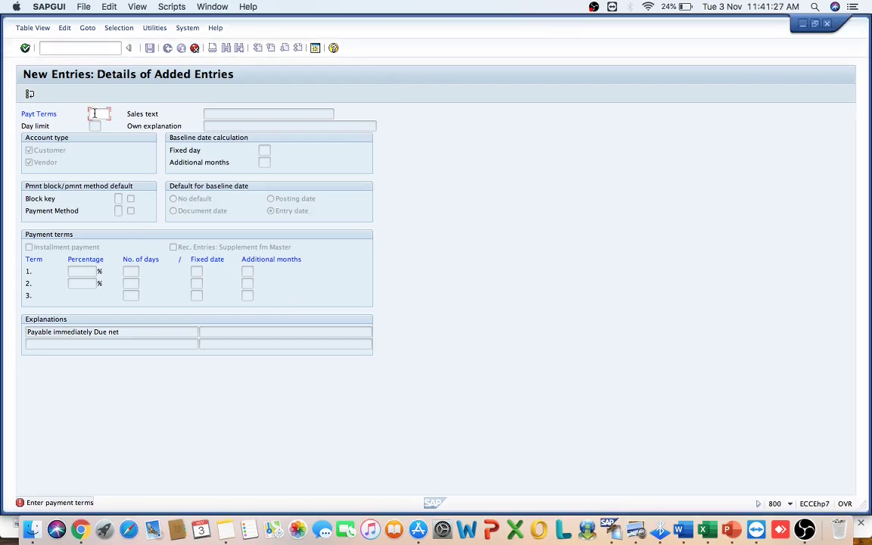
{"action": "type", "text": "PT01"}
{"action": "key", "text": "Return"}
{"action": "key", "text": "Return"}
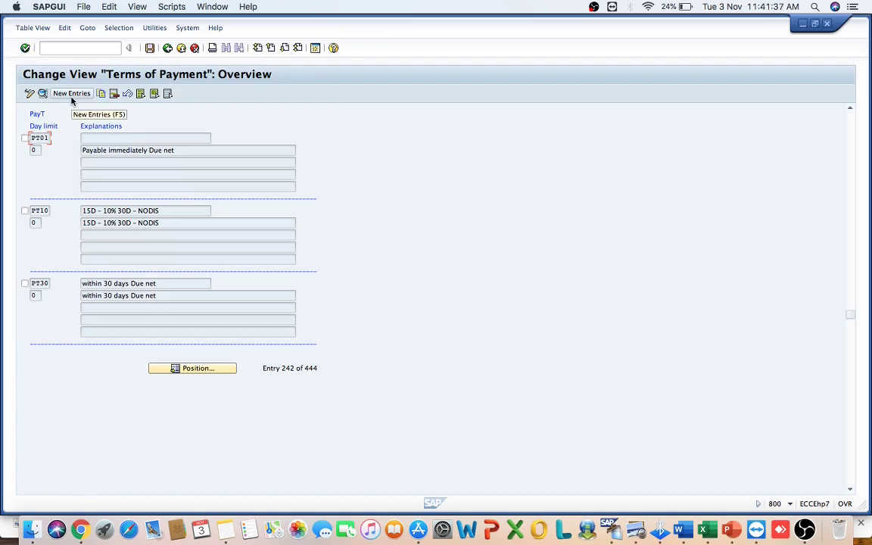
Delete the blank PT01 entry from the overview and save the deletion to the proposed customizing request.
{"action": "left_click", "coordinate": [24, 139]}
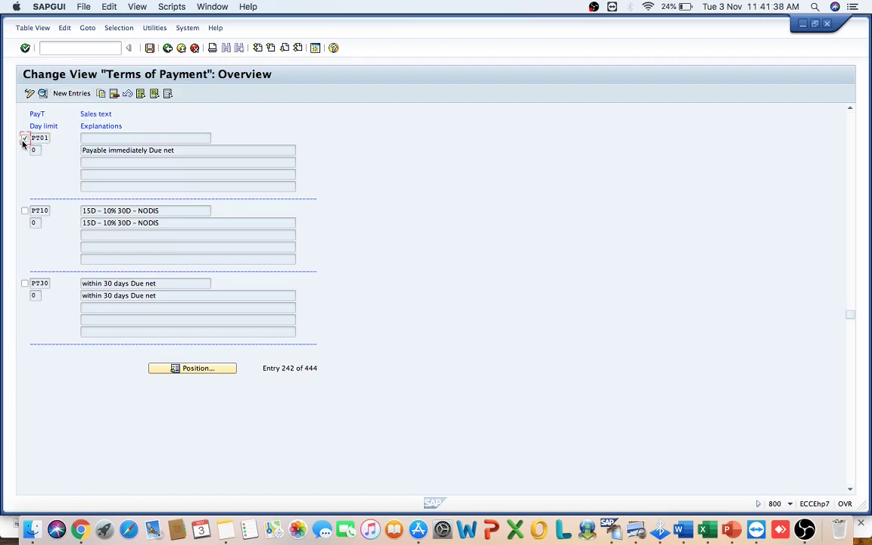
{"action": "left_click", "coordinate": [114, 94]}
{"action": "left_click", "coordinate": [150, 48]}
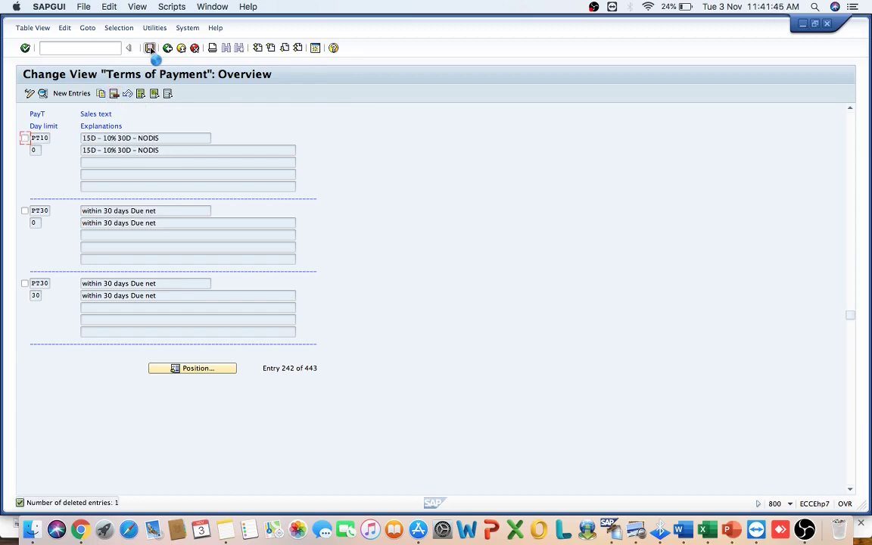
{"action": "left_click", "coordinate": [198, 137]}
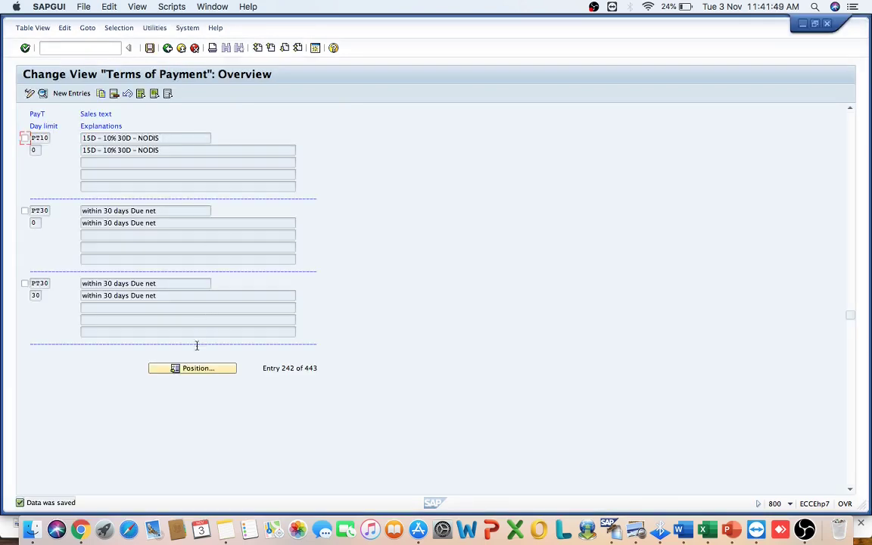
Reposition the terms of payment overview to check whether the deleted PT01 entry still exists.
{"action": "left_click", "coordinate": [190, 370]}
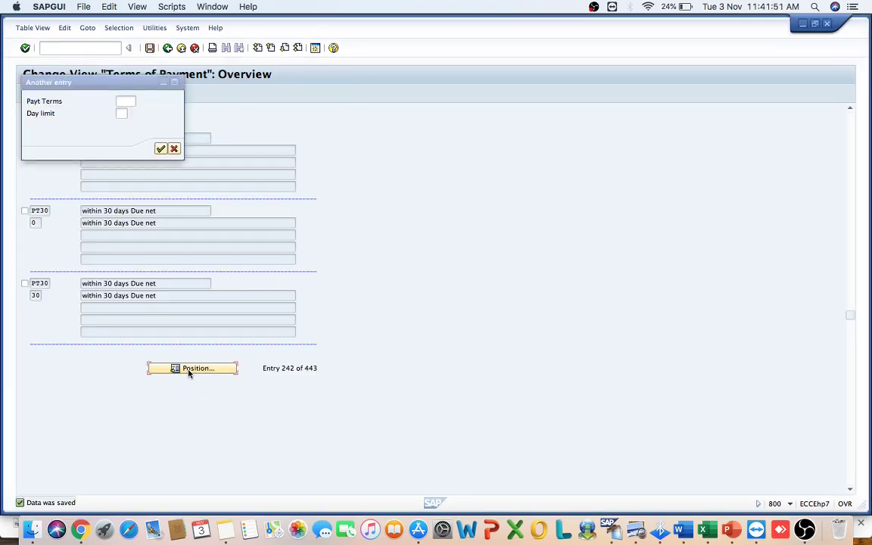
{"action": "type", "text": "ph"}
{"action": "key", "text": "Return"}
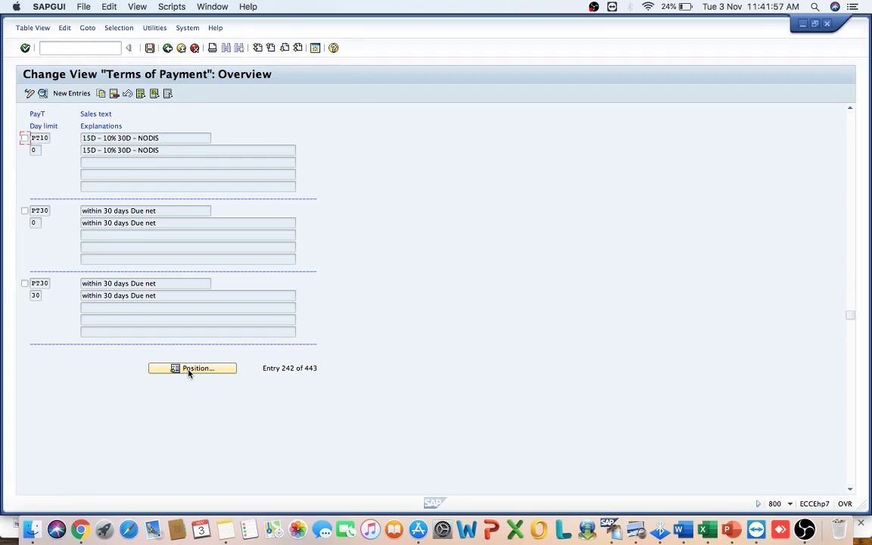
Create a new payment terms entry PT01 with sales text "Due on 25th same month" and day limit 15.
{"action": "left_click", "coordinate": [59, 95]}
{"action": "type", "text": "p"}
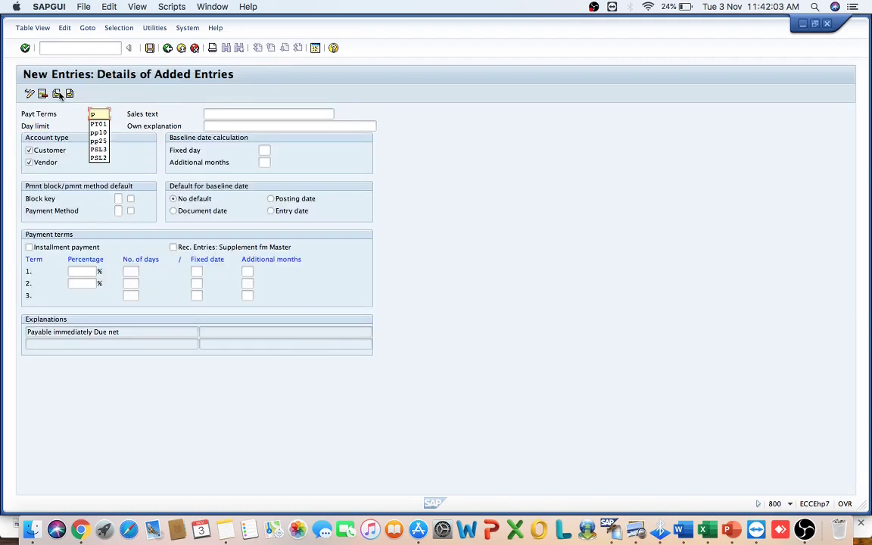
{"action": "type", "text": "t01"}
{"action": "key", "text": "Tab"}
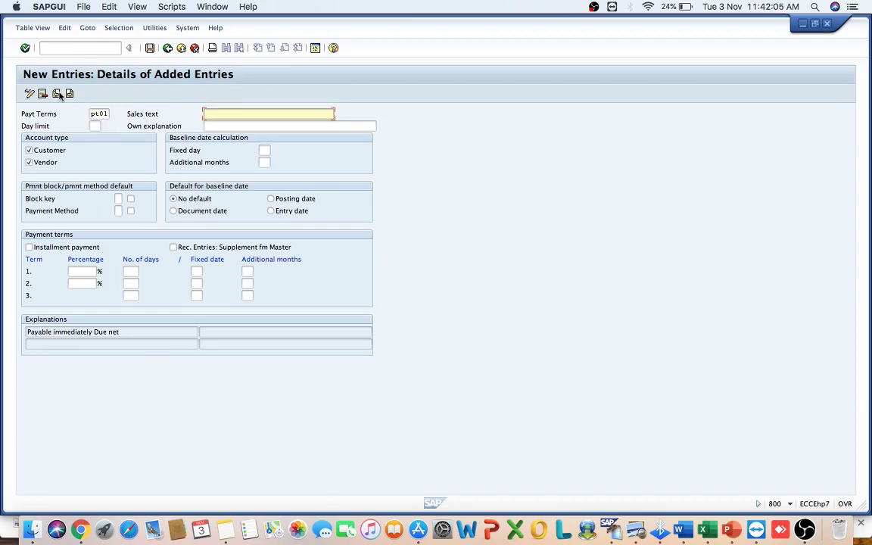
{"action": "type", "text": "d"}
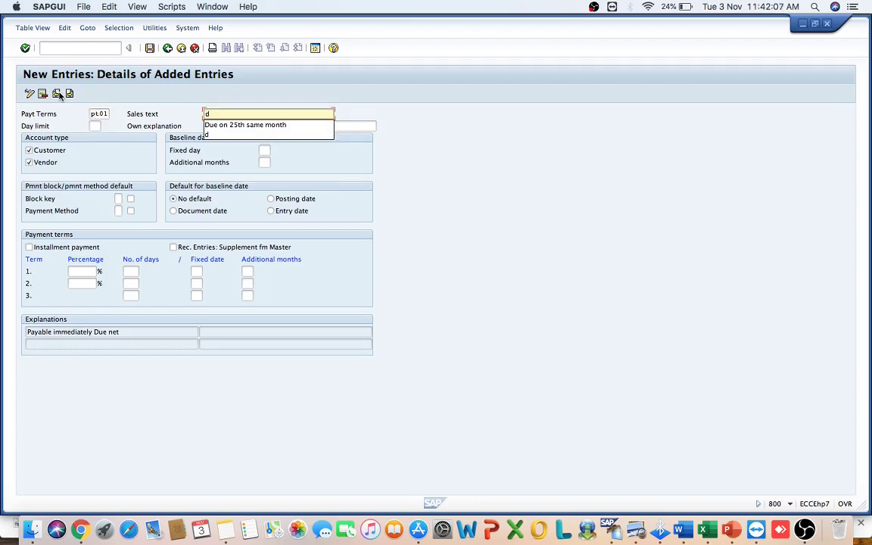
{"action": "key", "text": "Down"}
{"action": "key", "text": "Tab"}
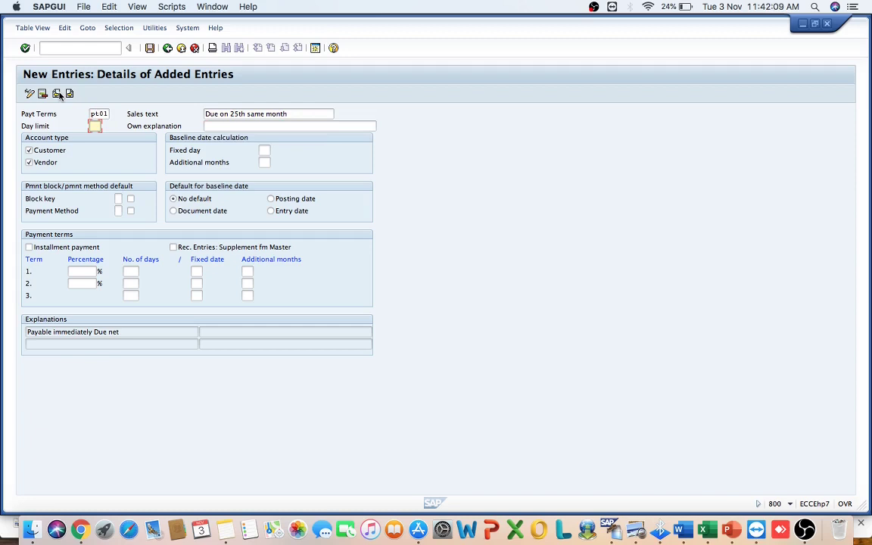
{"action": "type", "text": "15"}
{"action": "key", "text": "Tab"}
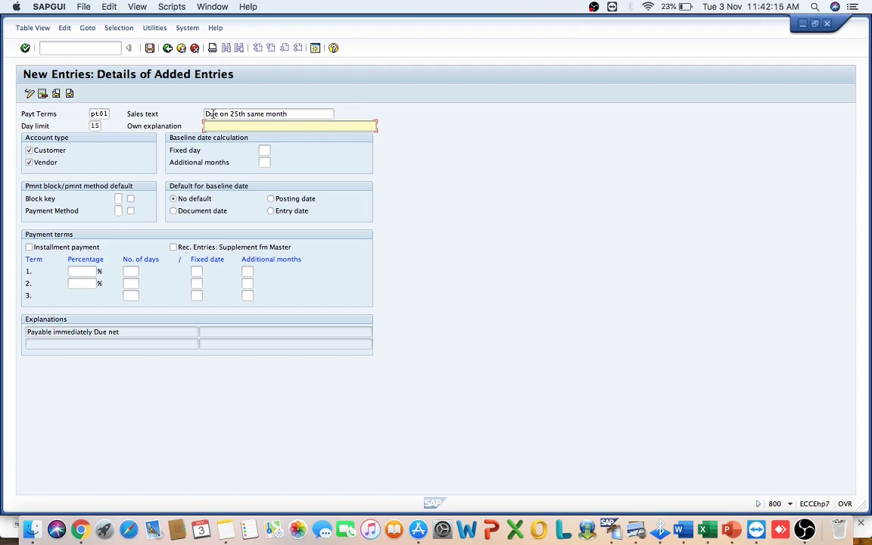
Copy the sales text "Due on 25th same month" into the entry's own explanation.
{"action": "left_click", "coordinate": [206, 114]}
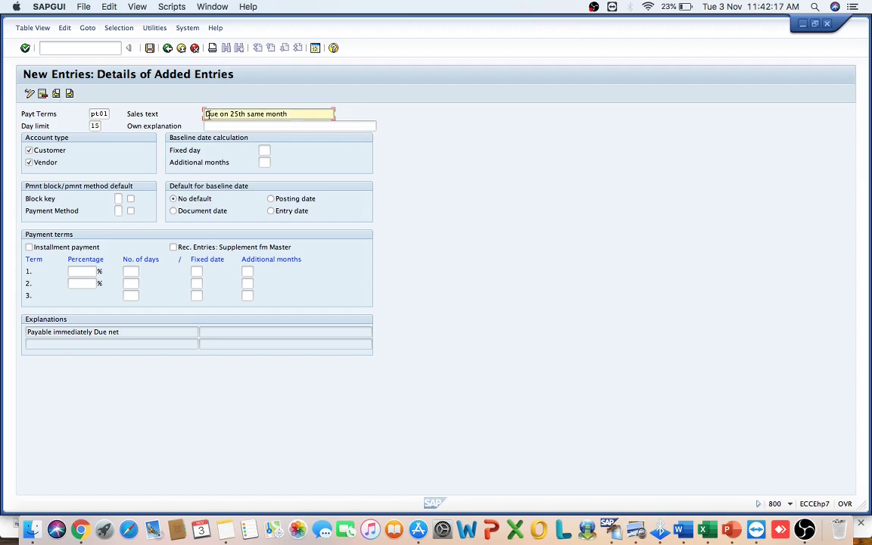
{"action": "key", "text": "shift+Right"}
{"action": "key", "text": "shift+Right"}
{"action": "key", "text": "shift+Right"}
{"action": "key", "text": "shift+Right"}
{"action": "key", "text": "shift+Right"}
{"action": "key", "text": "shift+Right"}
{"action": "key", "text": "shift+Right"}
{"action": "key", "text": "shift+Right"}
{"action": "key", "text": "shift+Right"}
{"action": "key", "text": "shift+Right"}
{"action": "key", "text": "shift+Right"}
{"action": "key", "text": "shift+Right"}
{"action": "key", "text": "shift+Right"}
{"action": "key", "text": "shift+Right"}
{"action": "key", "text": "shift+Right"}
{"action": "key", "text": "shift+Right"}
{"action": "key", "text": "shift+Right"}
{"action": "key", "text": "shift+Right"}
{"action": "key", "text": "shift+Right"}
{"action": "key", "text": "shift+Right"}
{"action": "key", "text": "shift+Right"}
{"action": "key", "text": "shift+Right"}
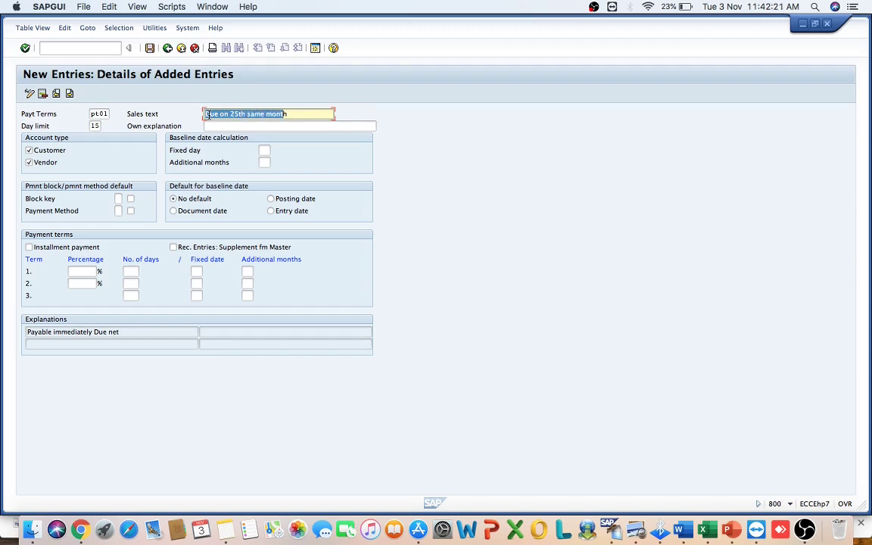
{"action": "key", "text": "super+c"}
{"action": "key", "text": "Tab"}
{"action": "key", "text": "super+v"}
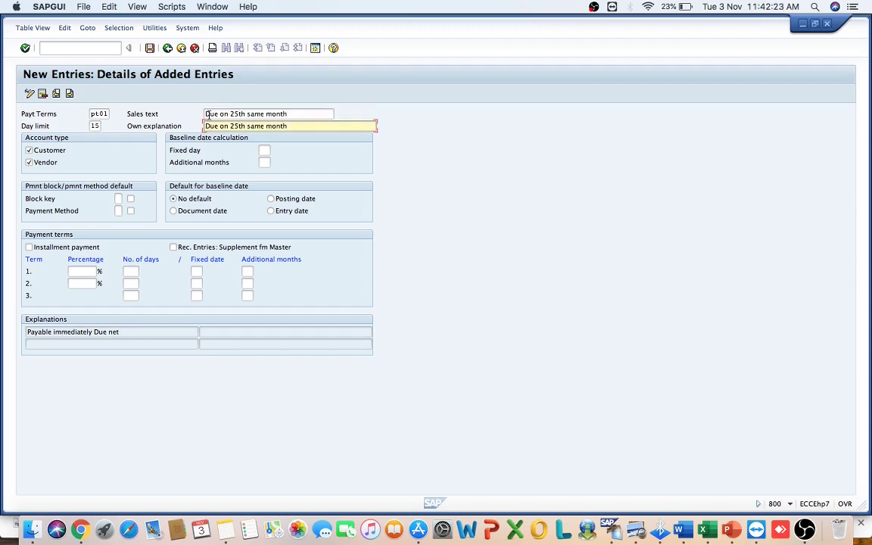
Set the baseline fixed day to 25 with posting date as the default baseline date, and save the entry.
{"action": "left_click", "coordinate": [263, 150]}
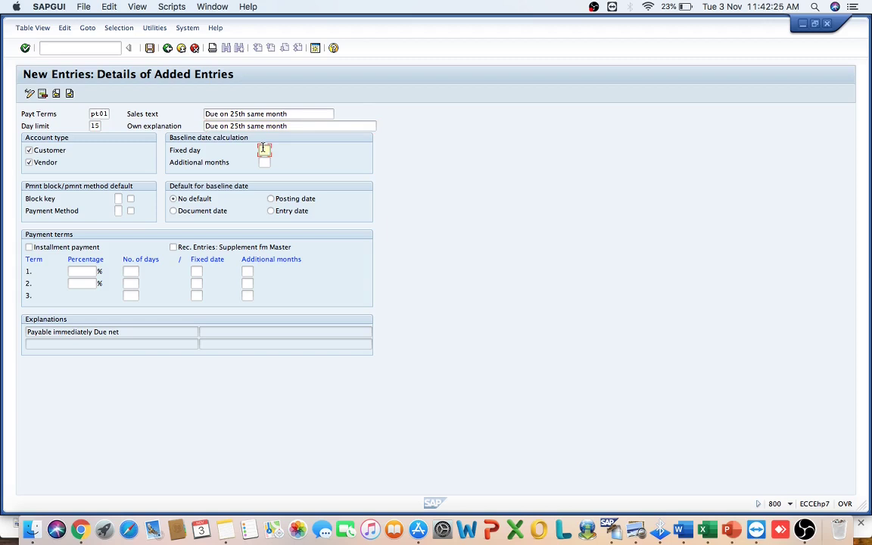
{"action": "type", "text": "15"}
{"action": "left_click", "coordinate": [274, 200]}
{"action": "left_click", "coordinate": [150, 48]}
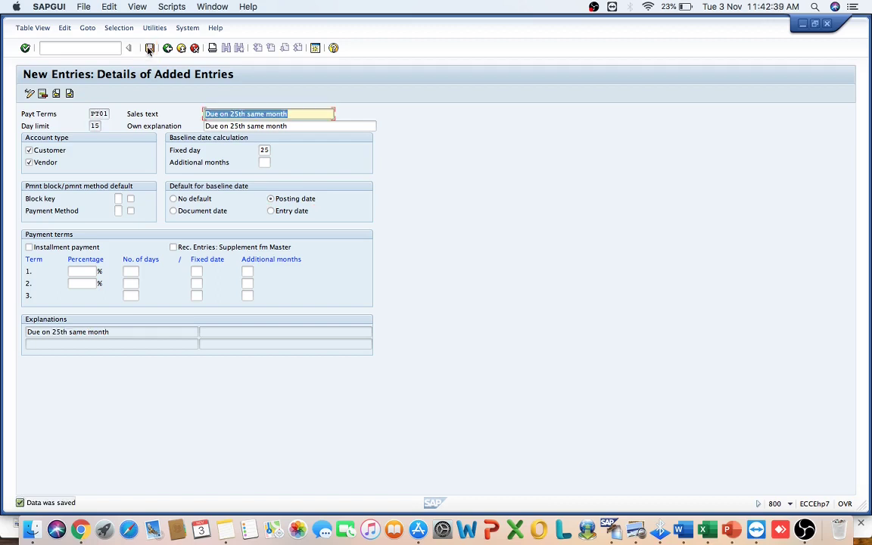
Start another new entry for payment terms PT01 with day limit 31.
{"action": "left_click", "coordinate": [69, 93]}
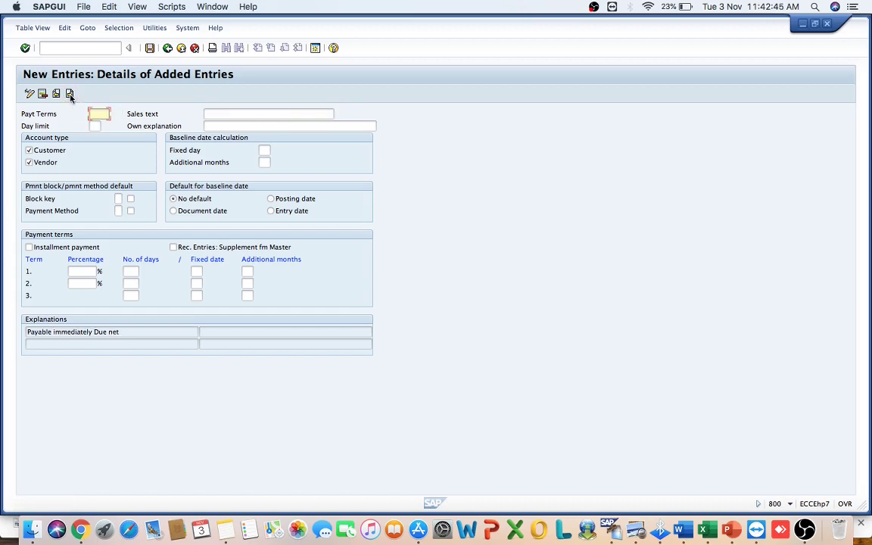
{"action": "type", "text": "pt01"}
{"action": "key", "text": "Tab"}
{"action": "key", "text": "Tab"}
{"action": "type", "text": "31"}
Enter "Due on 10th of next month" as the sales text and copy it into the own explanation, checking the due day in the Word scenario.
{"action": "left_click", "coordinate": [242, 116]}
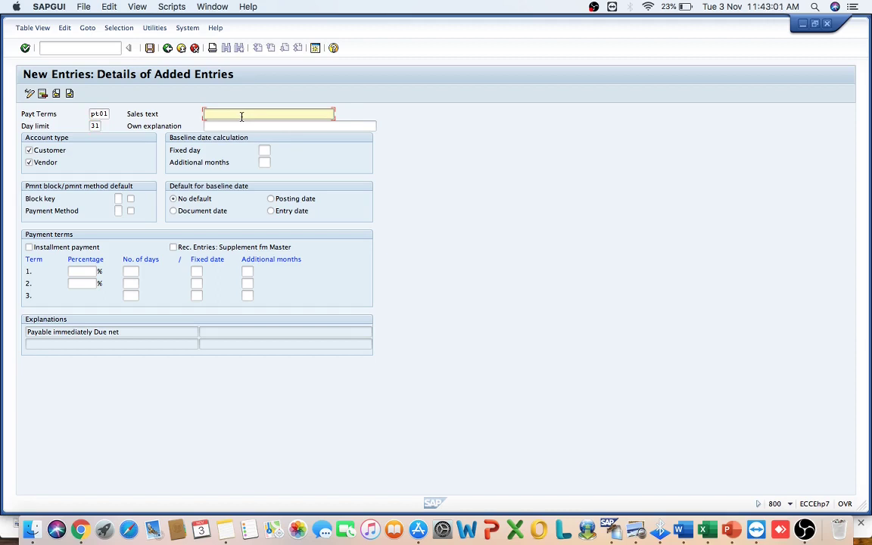
{"action": "type", "text": "Due on"}
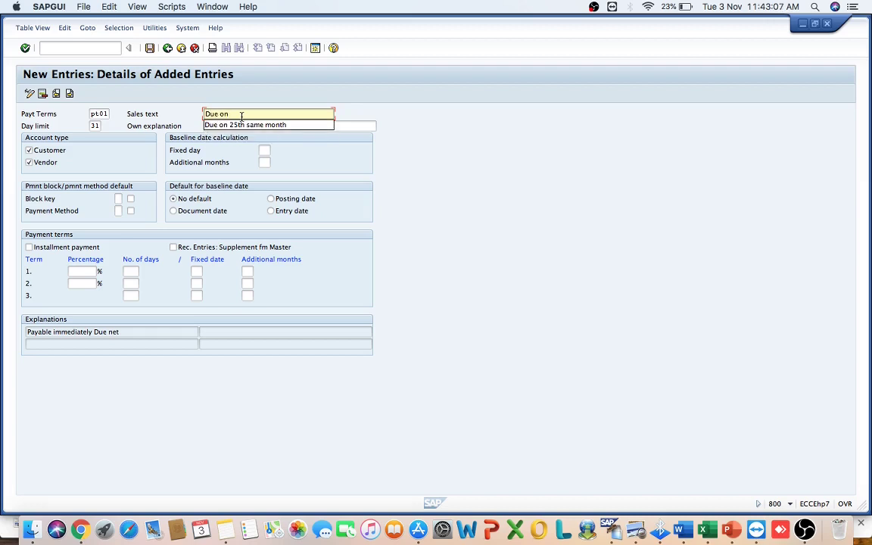
{"action": "key", "text": "super+Tab"}
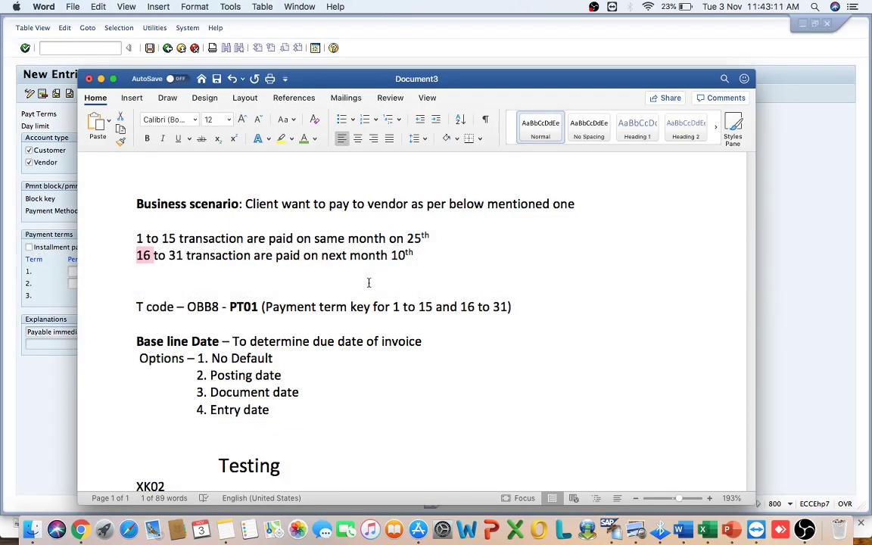
{"action": "key", "text": "super+Tab"}
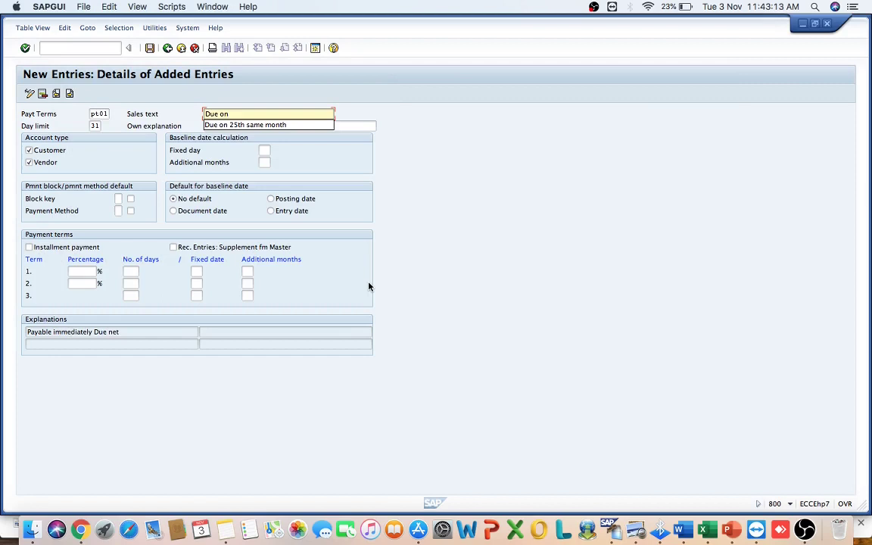
{"action": "type", "text": "10th"}
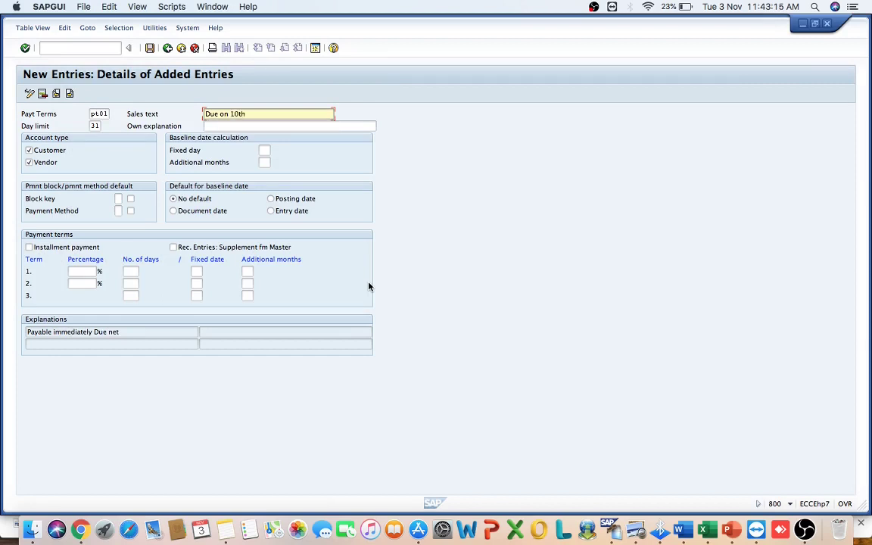
{"action": "type", "text": " of next month"}
{"action": "key", "text": "shift+Home"}
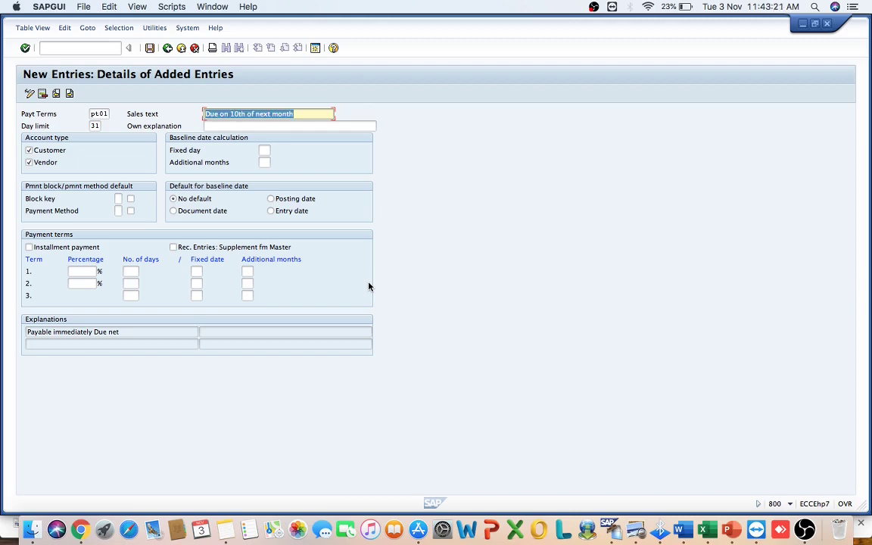
{"action": "key", "text": "Tab"}
{"action": "key", "text": "super+v"}
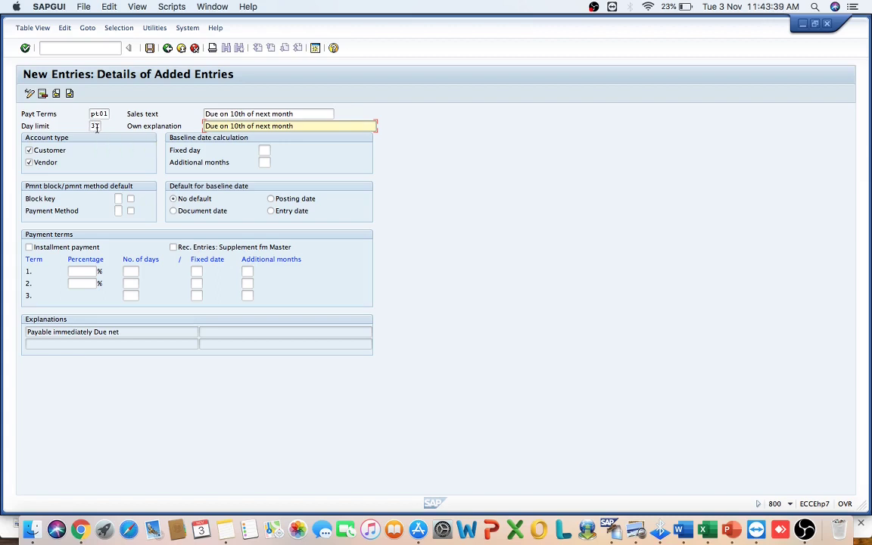
Set the baseline fixed day to 10, additional months to 1 and the default baseline date to posting date, and save the entry.
{"action": "left_click", "coordinate": [264, 150]}
{"action": "type", "text": "1"}
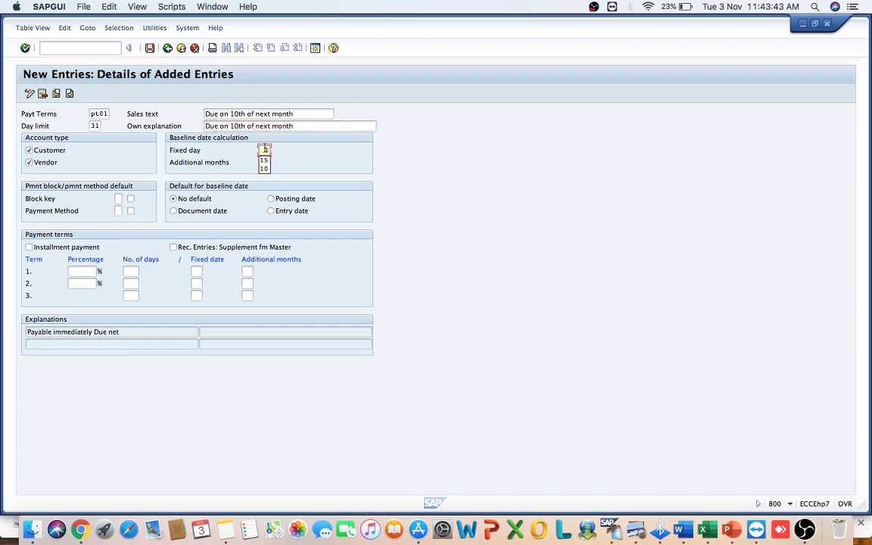
{"action": "type", "text": "0"}
{"action": "left_click", "coordinate": [265, 163]}
{"action": "type", "text": "1"}
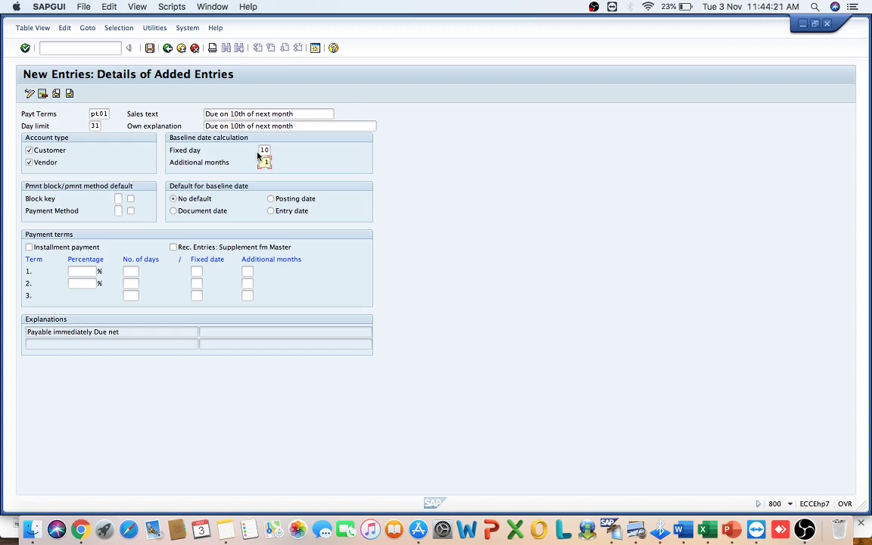
{"action": "left_click", "coordinate": [277, 202]}
{"action": "left_click", "coordinate": [150, 48]}
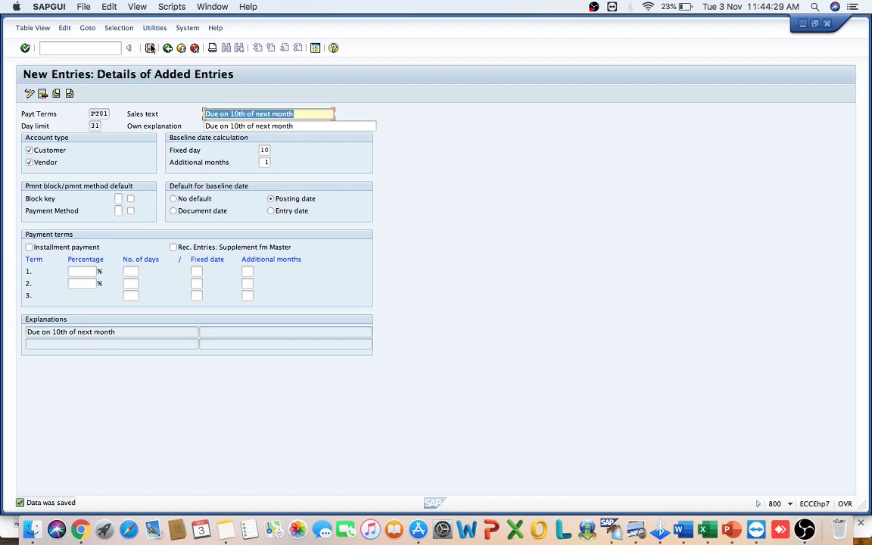
Switch to the Word document and review the business scenario, the baseline date options and the transactions listed under Testing.
{"action": "key", "text": "super+Tab"}
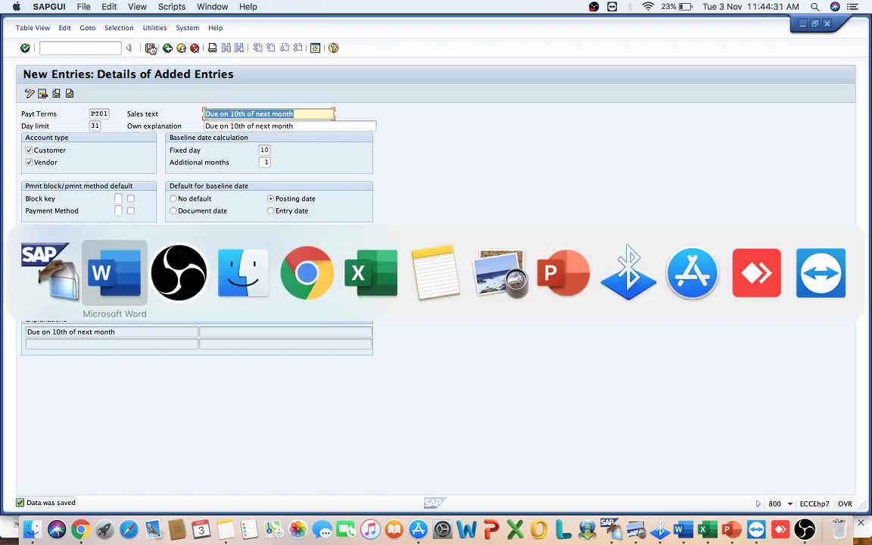
{"action": "scroll", "coordinate": [283, 347], "scroll_direction": "down", "scroll_amount": 3}
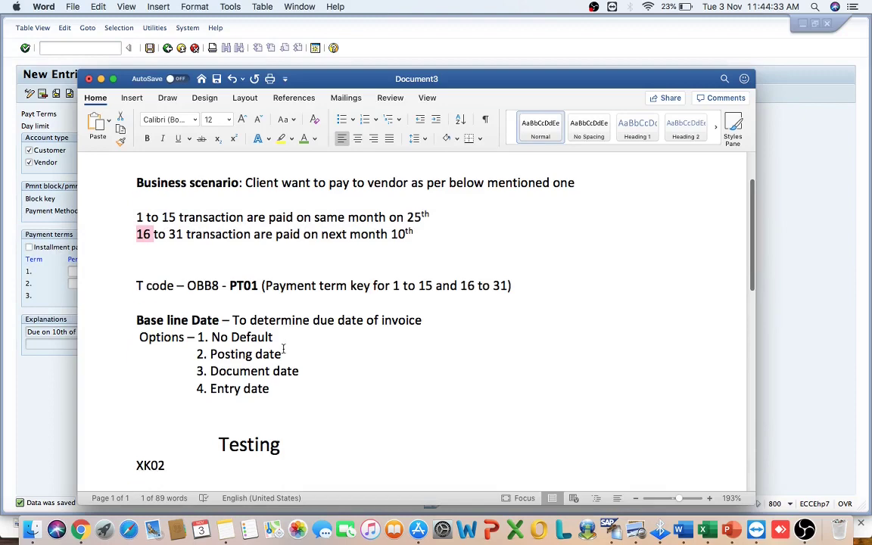
{"action": "scroll", "coordinate": [284, 348], "scroll_direction": "down", "scroll_amount": 2}
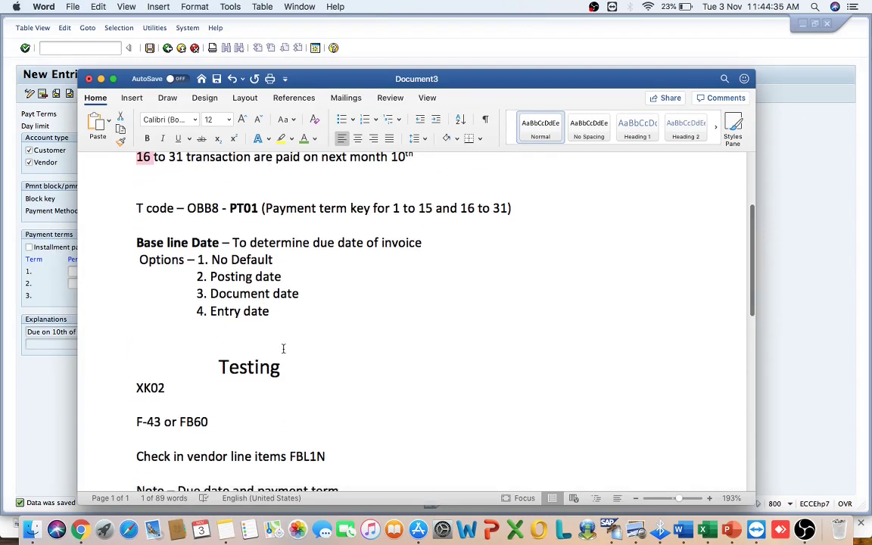
{"action": "left_click", "coordinate": [250, 310]}
{"action": "double_click", "coordinate": [250, 310]}
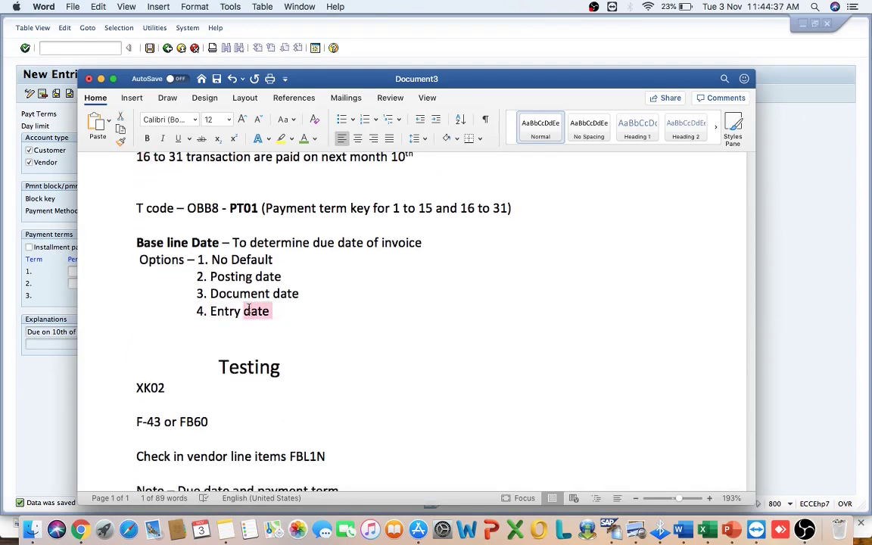
{"action": "scroll", "coordinate": [249, 306], "scroll_direction": "down", "scroll_amount": 2}
{"action": "triple_click", "coordinate": [241, 333]}
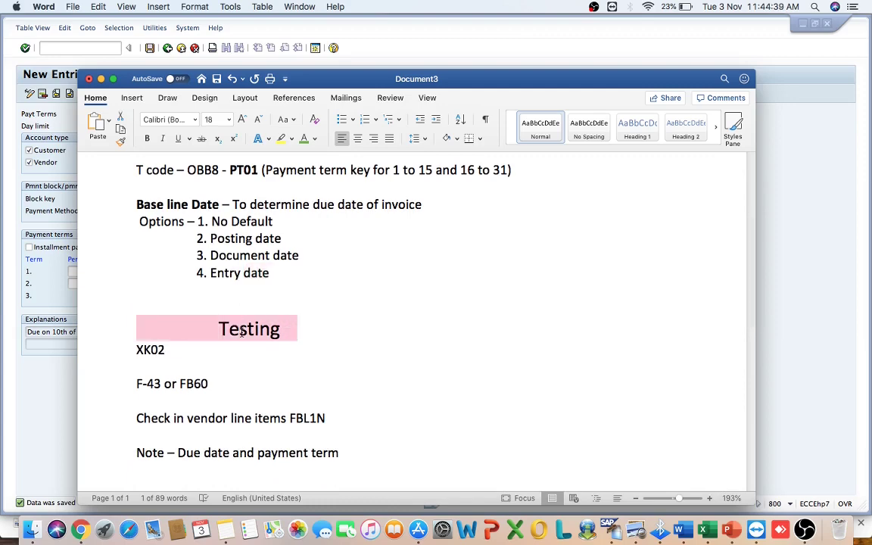
{"action": "scroll", "coordinate": [242, 334], "scroll_direction": "up", "scroll_amount": 8}
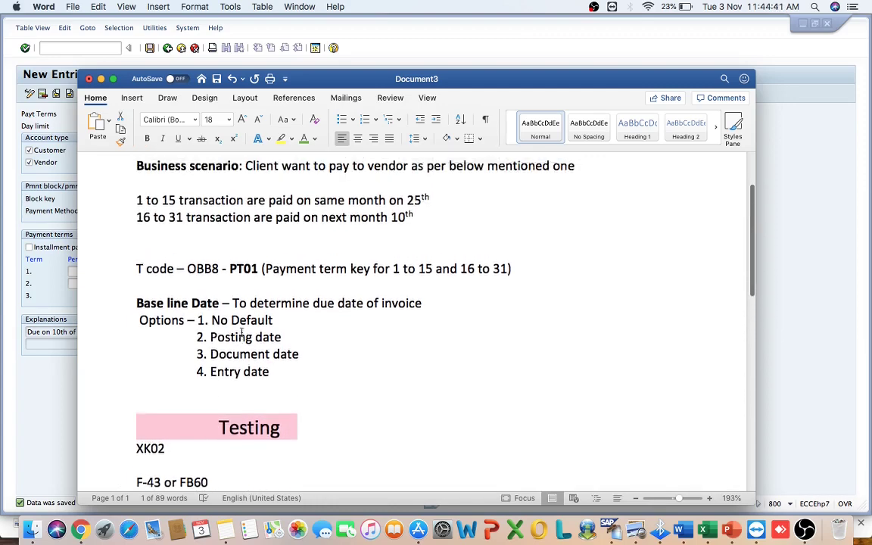
{"action": "scroll", "coordinate": [242, 333], "scroll_direction": "up", "scroll_amount": 1}
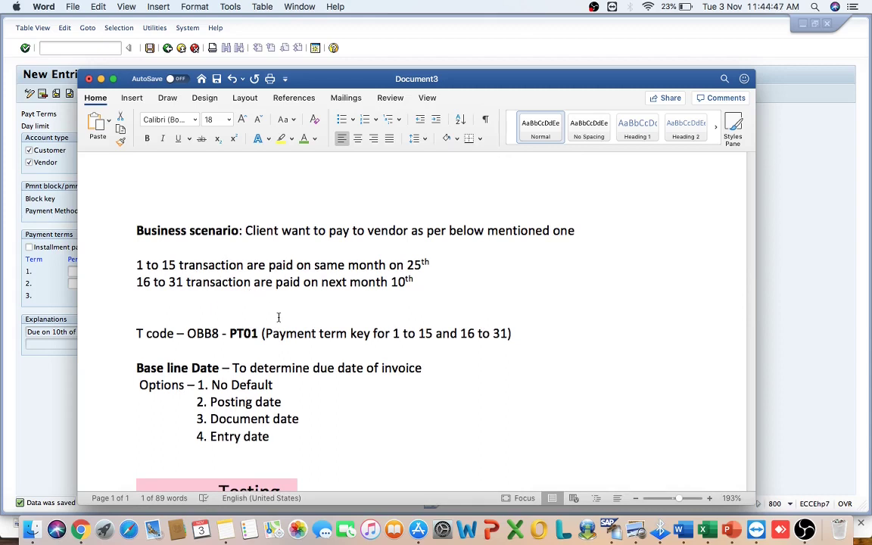
{"action": "scroll", "coordinate": [279, 318], "scroll_direction": "down", "scroll_amount": 1}
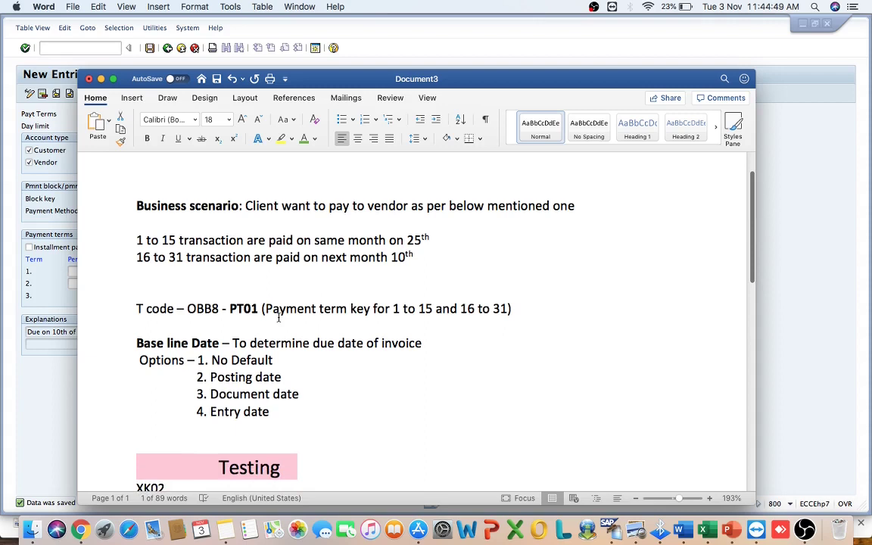
{"action": "scroll", "coordinate": [278, 317], "scroll_direction": "down", "scroll_amount": 1}
{"action": "scroll", "coordinate": [278, 318], "scroll_direction": "down", "scroll_amount": 1}
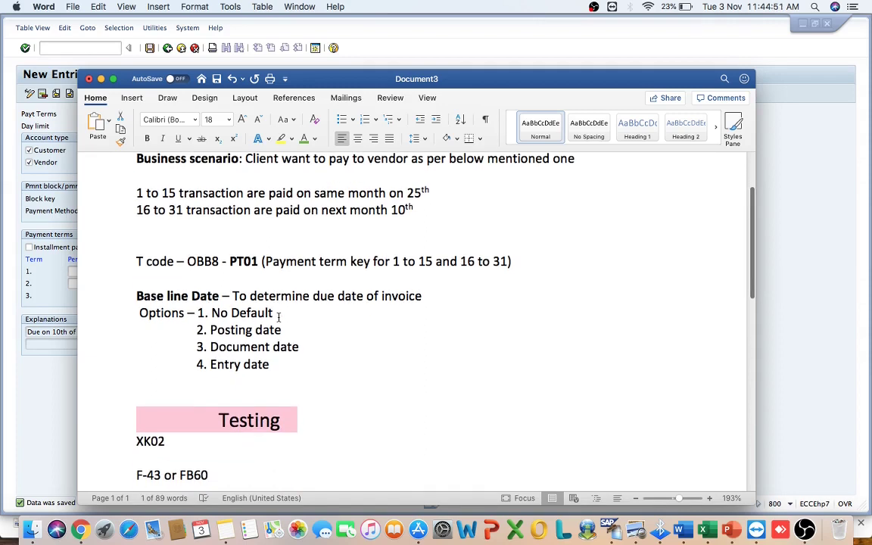
{"action": "scroll", "coordinate": [278, 318], "scroll_direction": "down", "scroll_amount": 2}
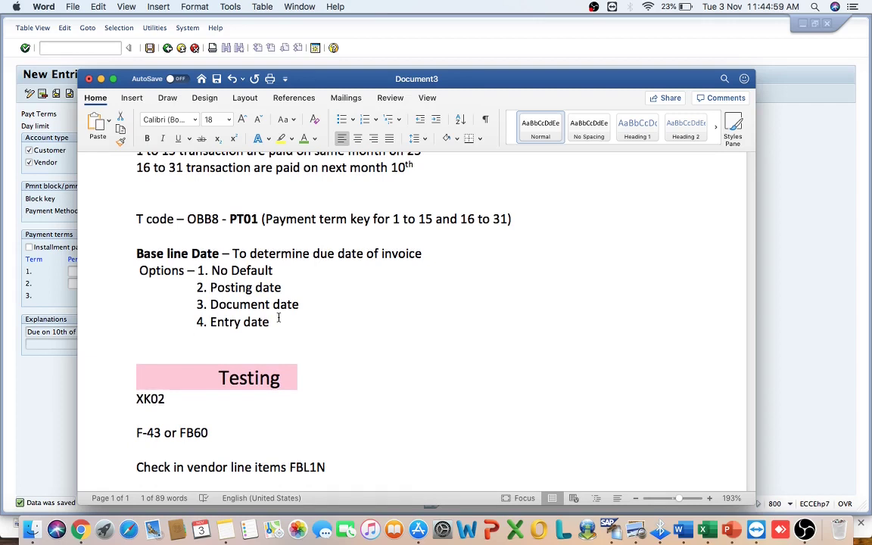
{"action": "scroll", "coordinate": [279, 318], "scroll_direction": "up", "scroll_amount": 4}
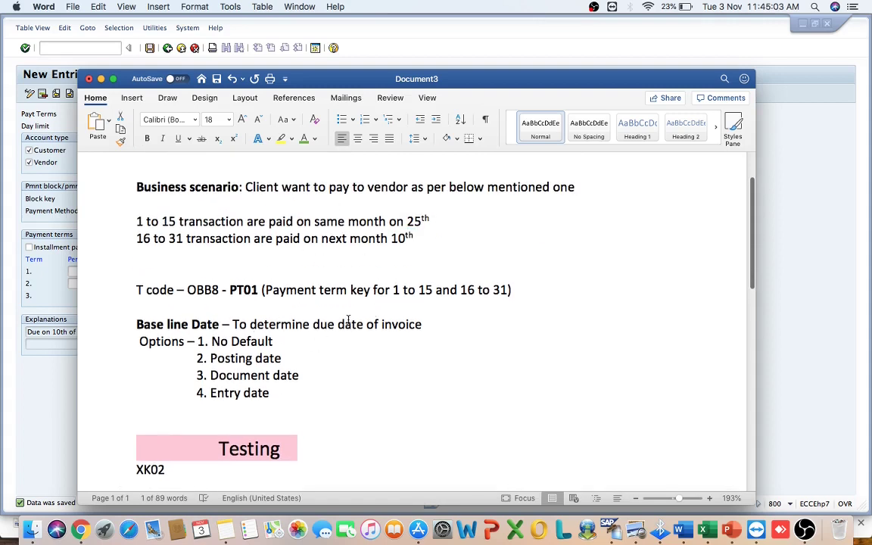
{"action": "scroll", "coordinate": [349, 320], "scroll_direction": "down", "scroll_amount": 4}
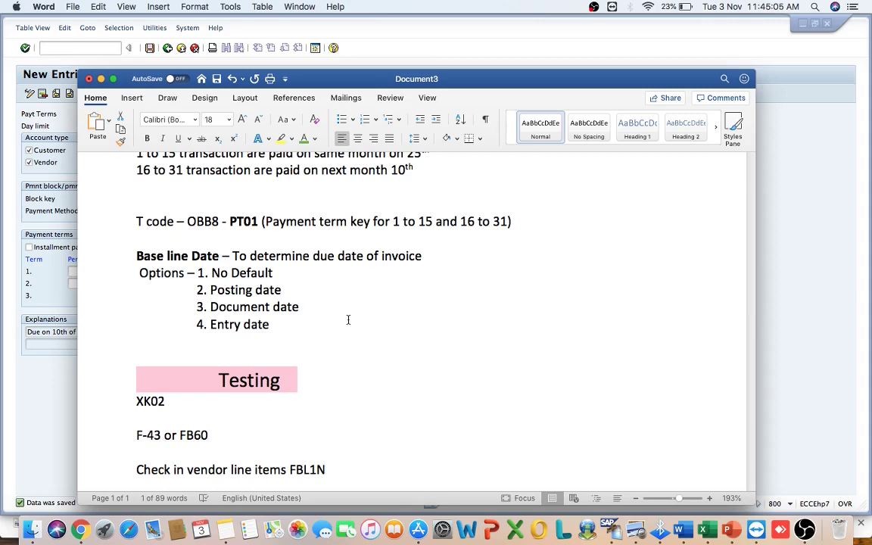
{"action": "left_click", "coordinate": [284, 340]}
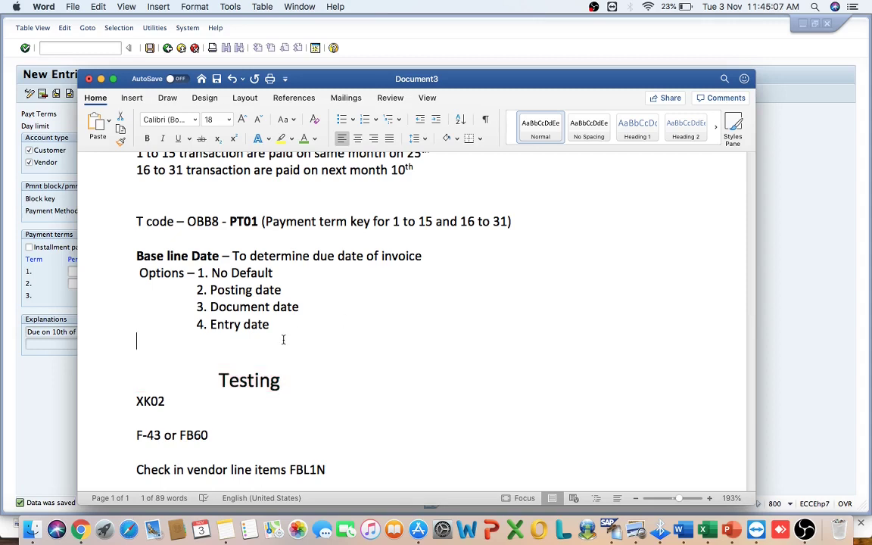
{"action": "scroll", "coordinate": [283, 340], "scroll_direction": "down", "scroll_amount": 2}
{"action": "scroll", "coordinate": [283, 340], "scroll_direction": "down", "scroll_amount": 3}
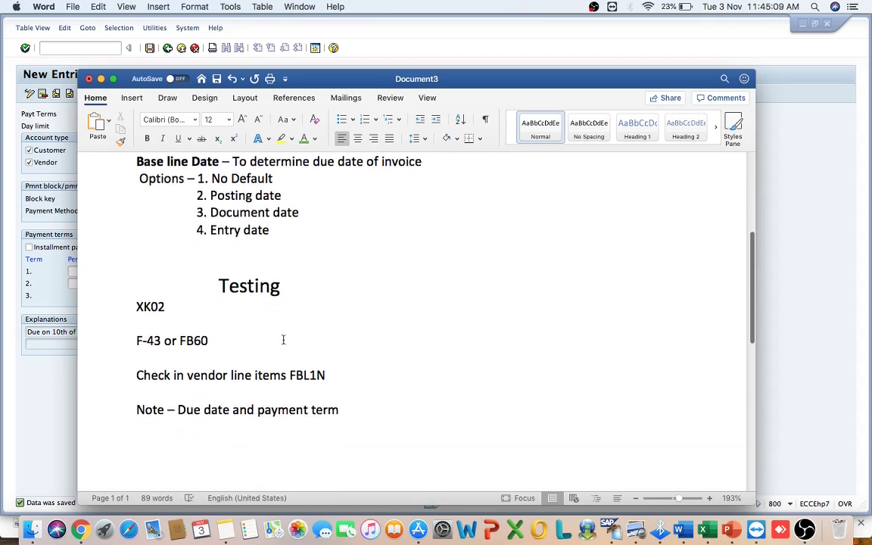
Highlight the Testing heading in the Word document, and switch to SAP and open transaction XK02 to change a vendor.
{"action": "triple_click", "coordinate": [264, 292]}
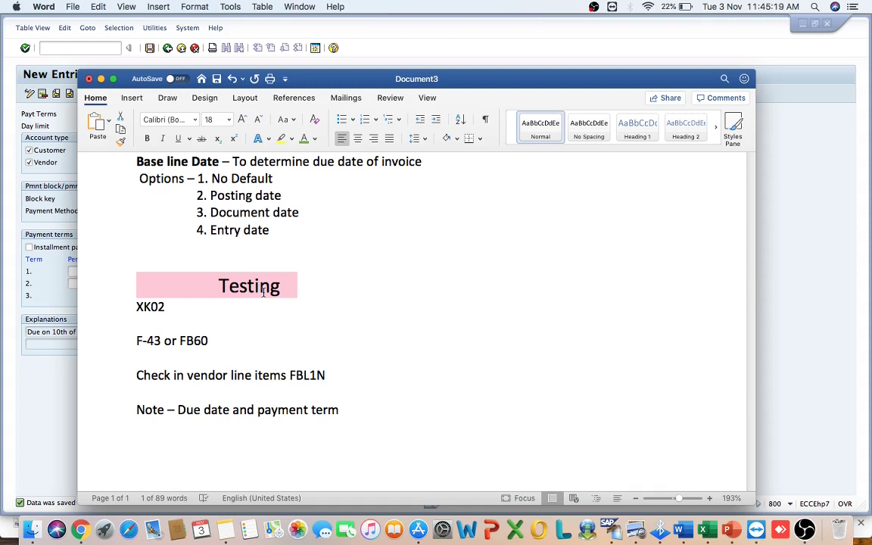
{"action": "key", "text": "super+Tab"}
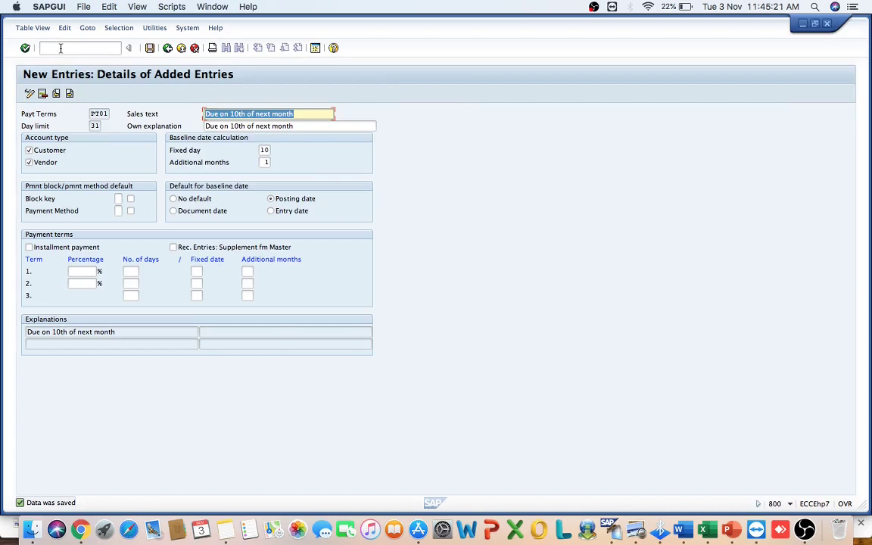
{"action": "left_click", "coordinate": [61, 47]}
{"action": "type", "text": "/n"}
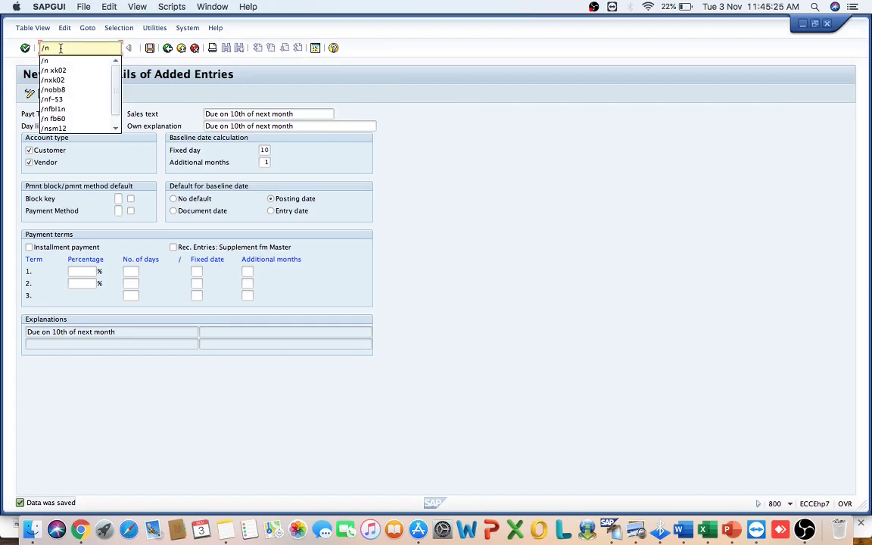
{"action": "type", "text": "xk02"}
{"action": "key", "text": "Return"}
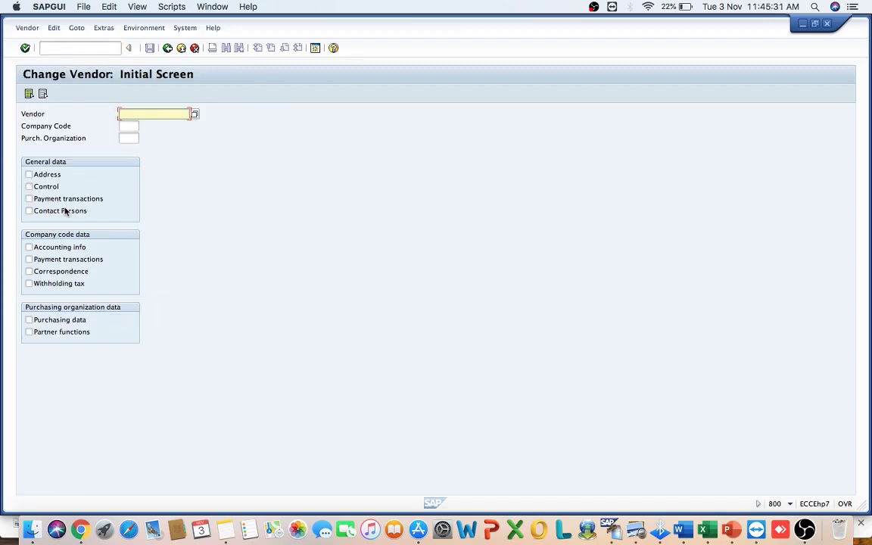
Enter the vendor's account number and company code PSL, and open the vendor's company code payment transactions data.
{"action": "type", "text": "1"}
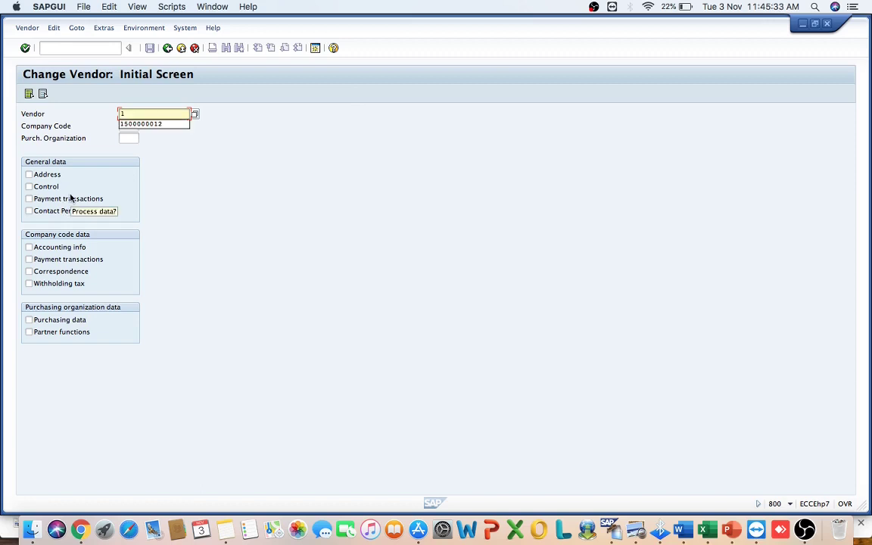
{"action": "key", "text": "Down"}
{"action": "key", "text": "Tab"}
{"action": "type", "text": "ps1"}
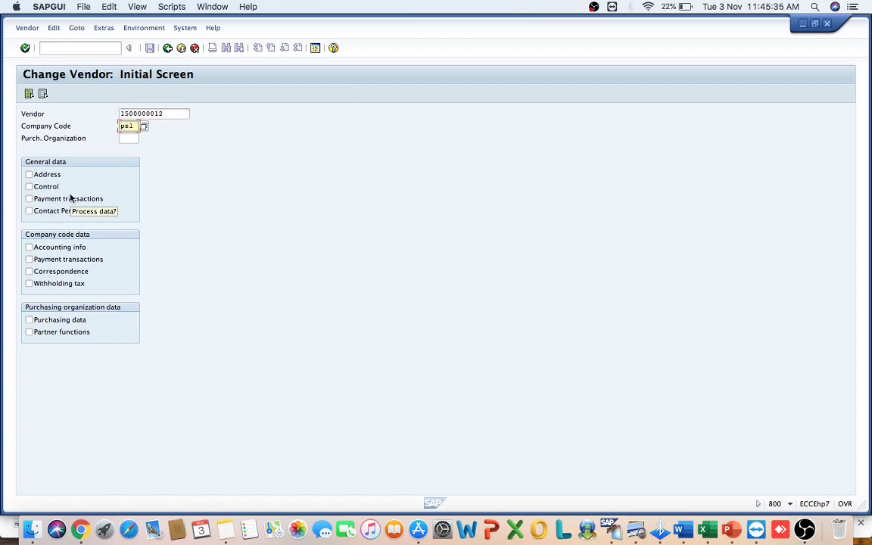
{"action": "key", "text": "Tab"}
{"action": "left_click", "coordinate": [41, 262]}
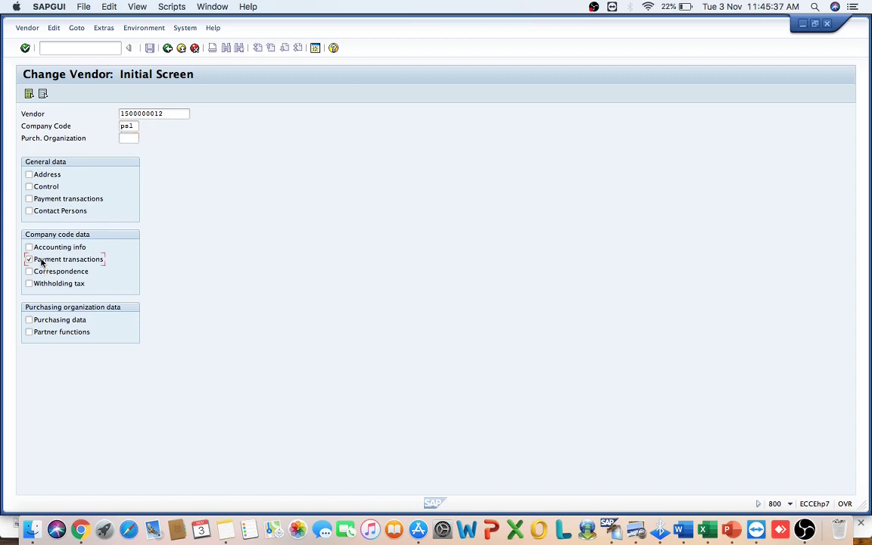
{"action": "key", "text": "Return"}
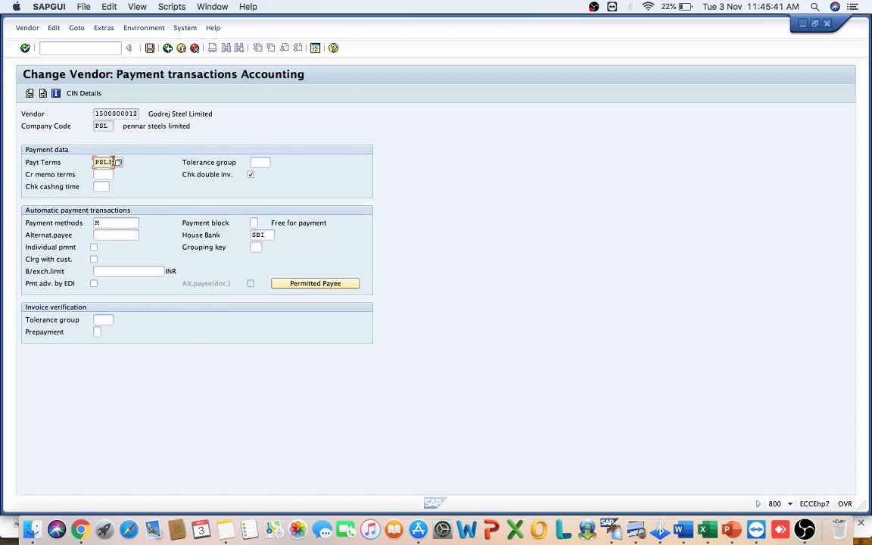
Clear the vendor's payment terms, find PT01 in the list of terms of payment and pick it.
{"action": "key", "text": "BackSpace"}
{"action": "key", "text": "BackSpace"}
{"action": "left_click", "coordinate": [118, 163]}
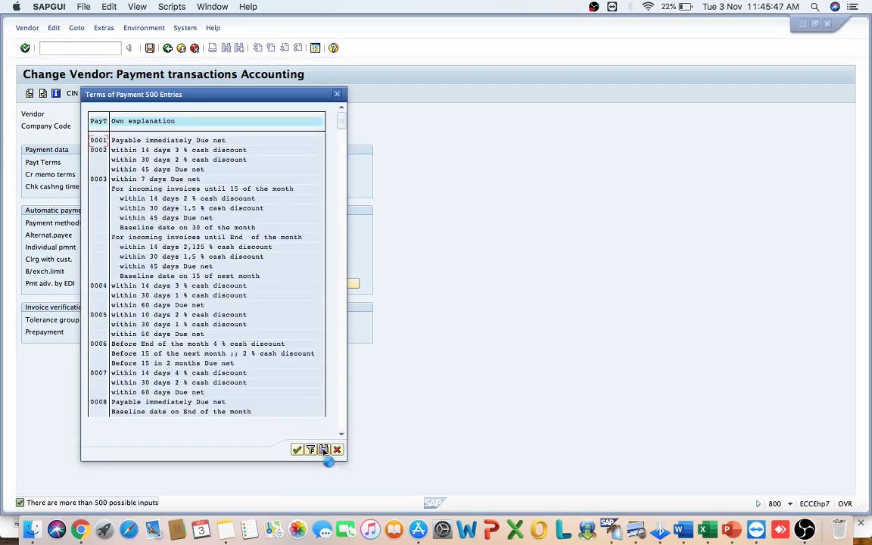
{"action": "left_click", "coordinate": [323, 450]}
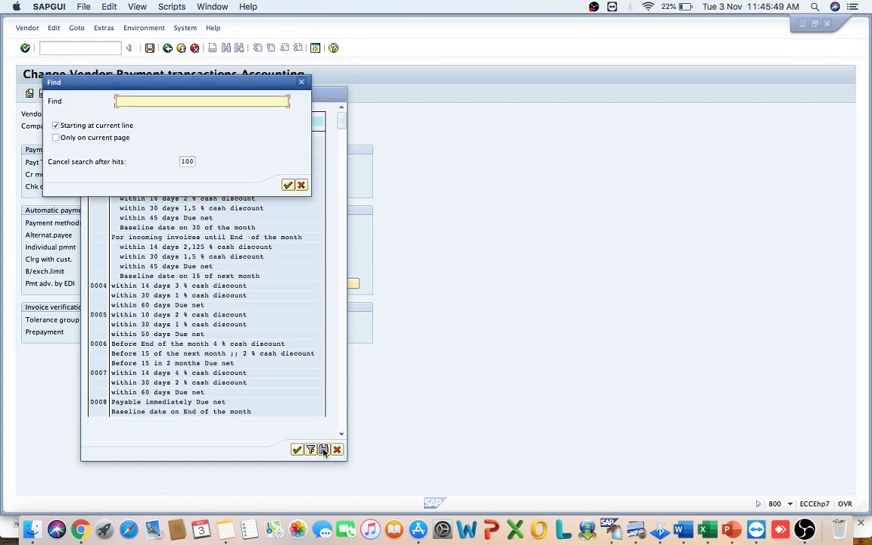
{"action": "type", "text": "pt01"}
{"action": "key", "text": "Return"}
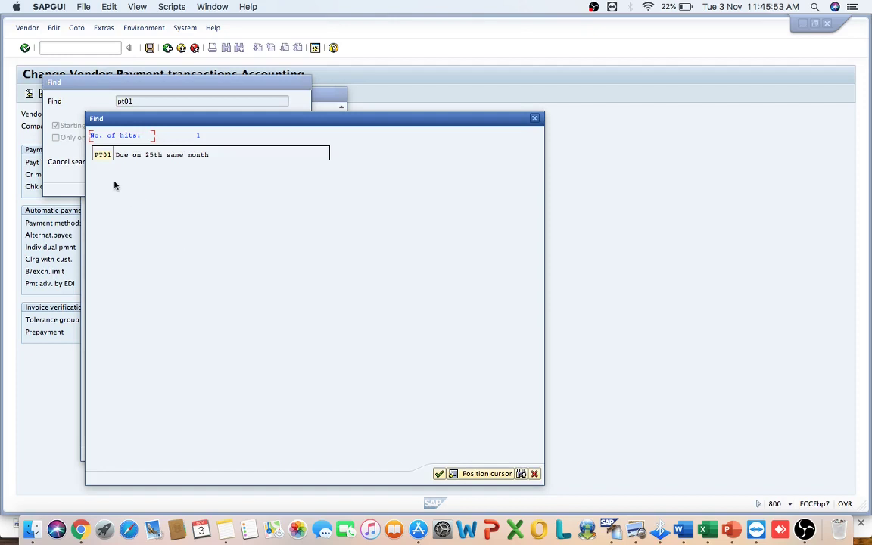
{"action": "left_click", "coordinate": [105, 156]}
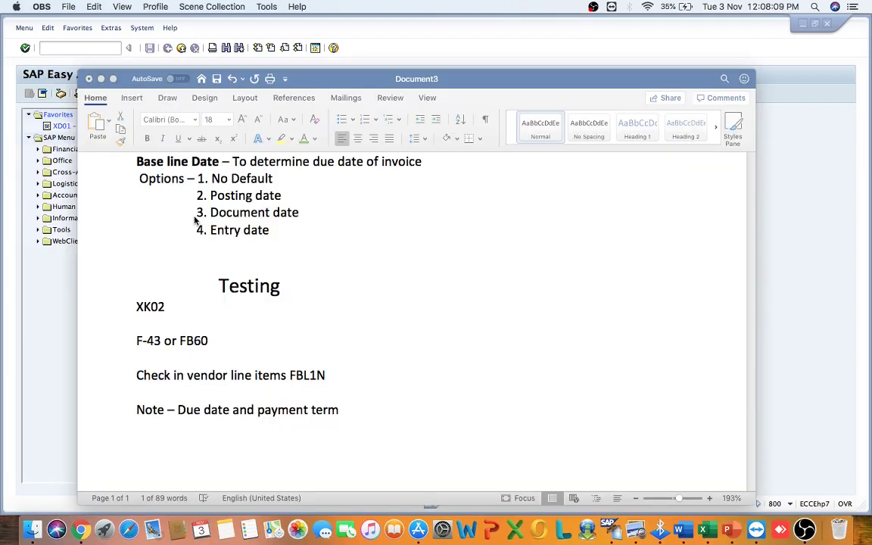
Switch to the Word document and add the line "1 → 1 to 15" below "F-43 or FB60", leaving a blank line between them.
{"action": "left_click", "coordinate": [41, 283]}
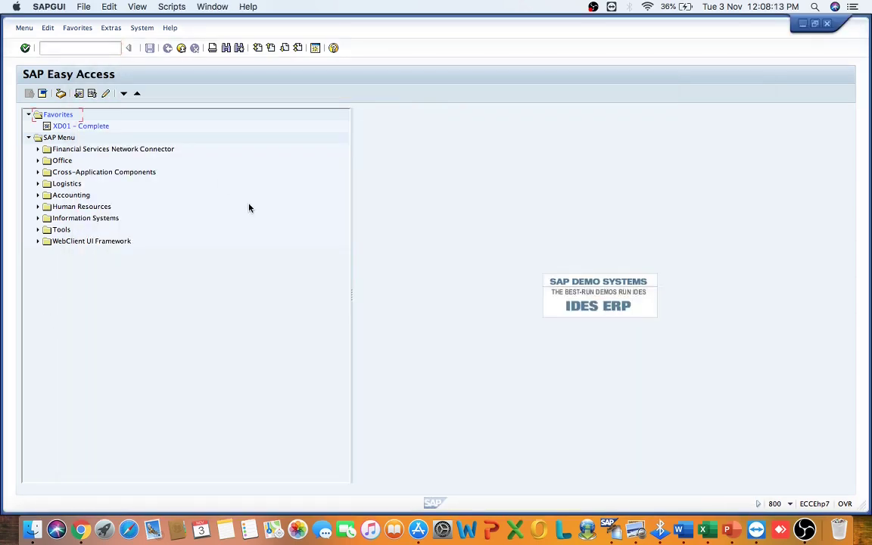
{"action": "key", "text": "super+Tab"}
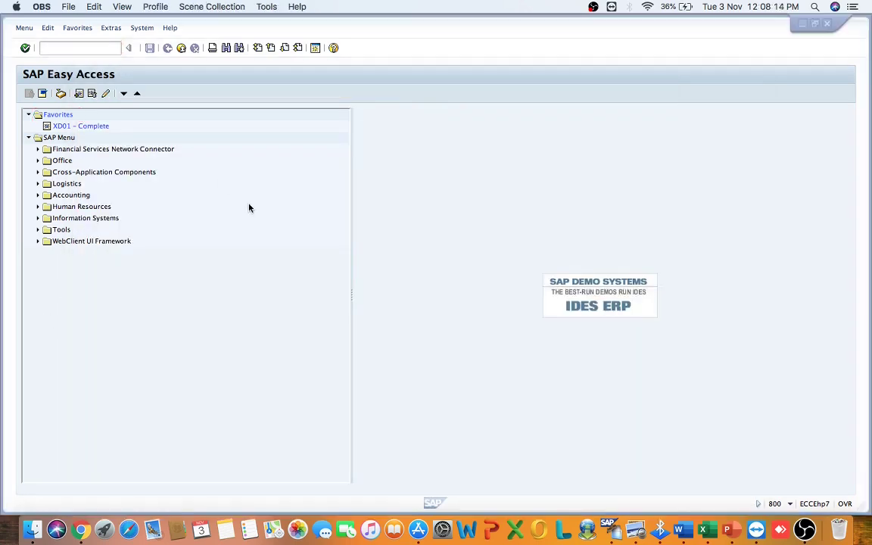
{"action": "left_click", "coordinate": [680, 530]}
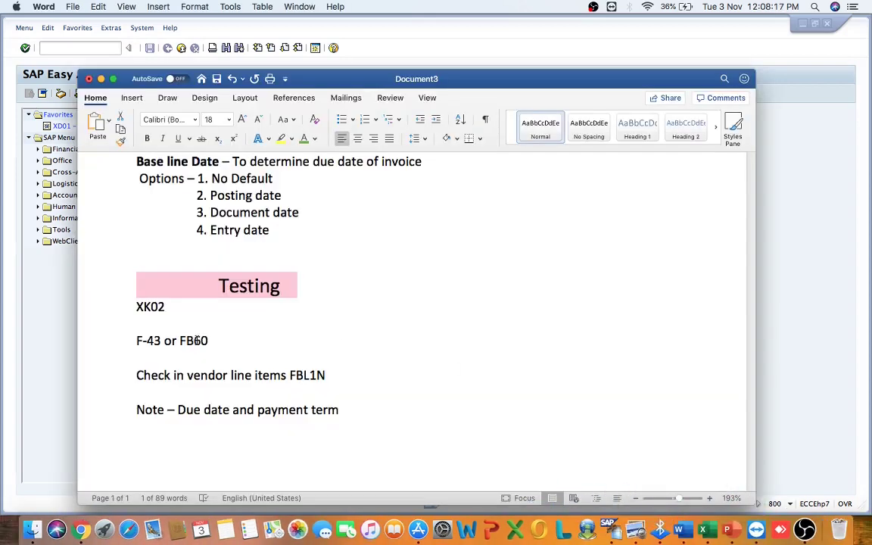
{"action": "left_click", "coordinate": [209, 341]}
{"action": "key", "text": "Return"}
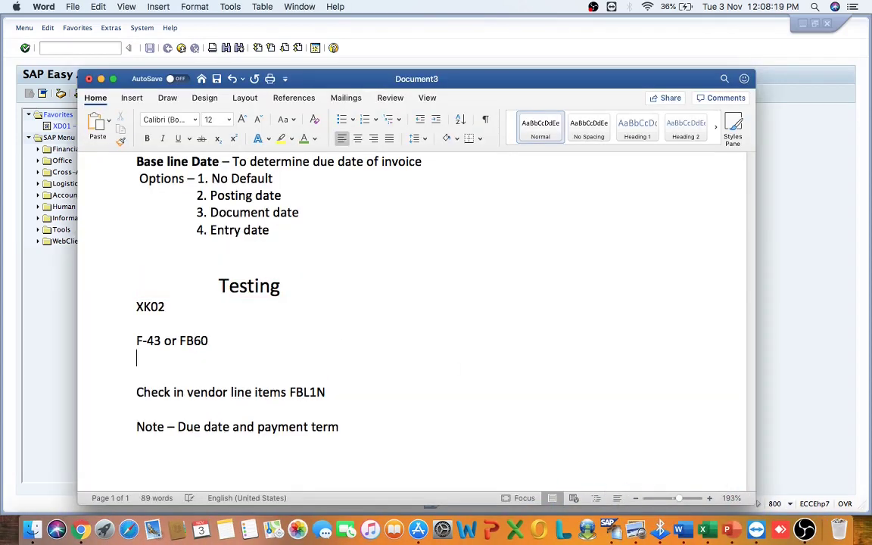
{"action": "key", "text": "Return"}
{"action": "type", "text": "1 "}
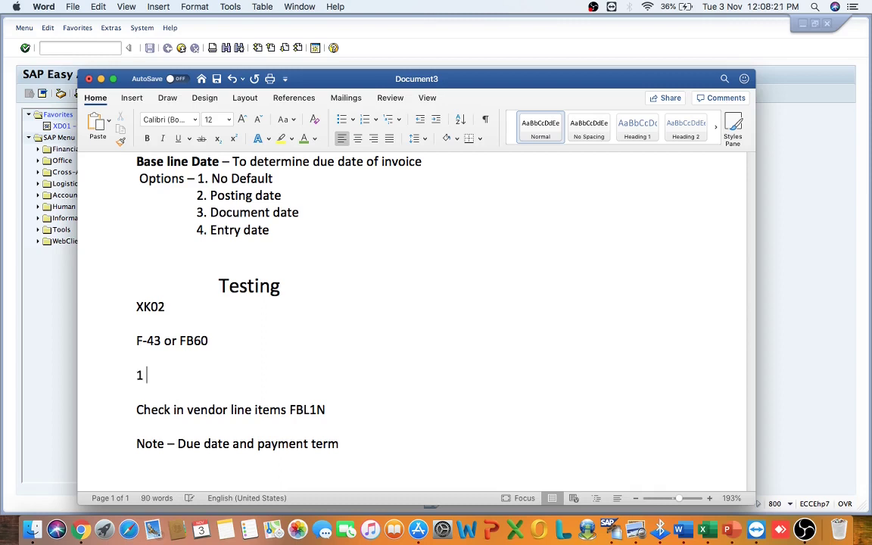
{"action": "type", "text": "--> 1 to"}
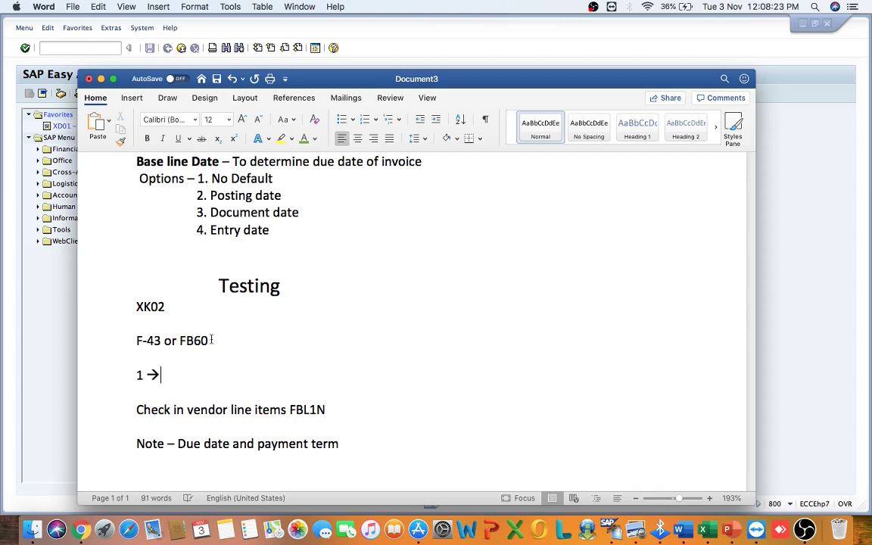
{"action": "type", "text": " 15"}
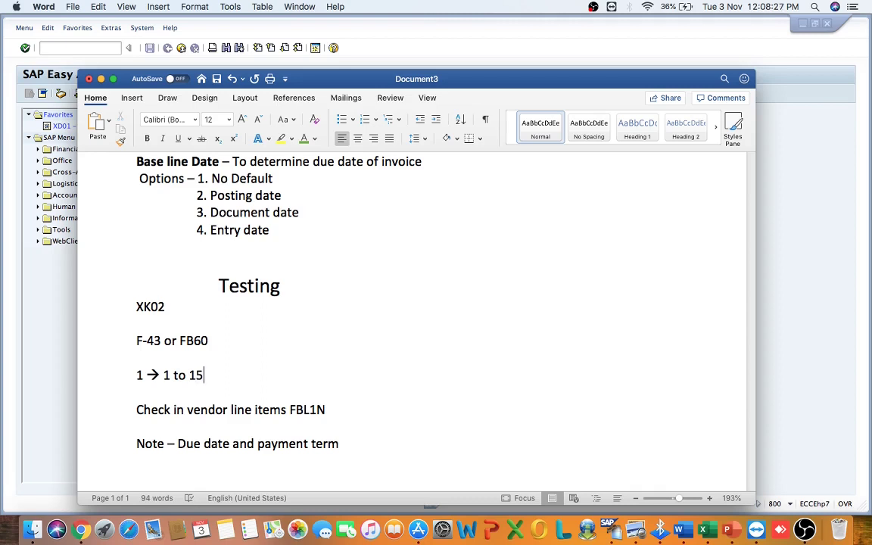
Add a second test case line reading "2→ 16 to 31" directly below the first one.
{"action": "key", "text": "Return"}
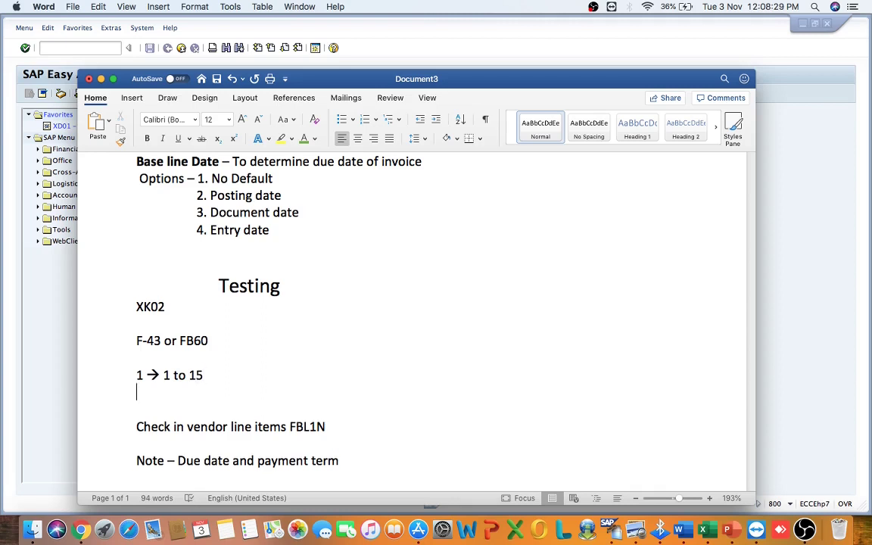
{"action": "type", "text": "2"}
{"action": "type", "text": "--"}
{"action": "type", "text": "> 16"}
{"action": "type", "text": " to"}
{"action": "type", "text": " 31"}
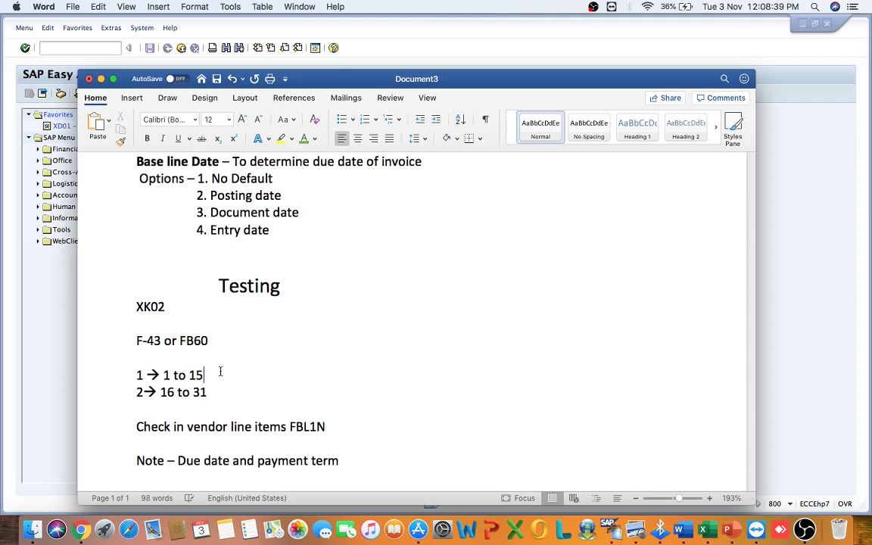
Append "-------- on 25th same month" to the 1 to 15 line and "-------on 10th next month" to the 16 to 31 line.
{"action": "type", "text": "-------- on"}
{"action": "scroll", "coordinate": [275, 348], "scroll_direction": "up", "scroll_amount": 10}
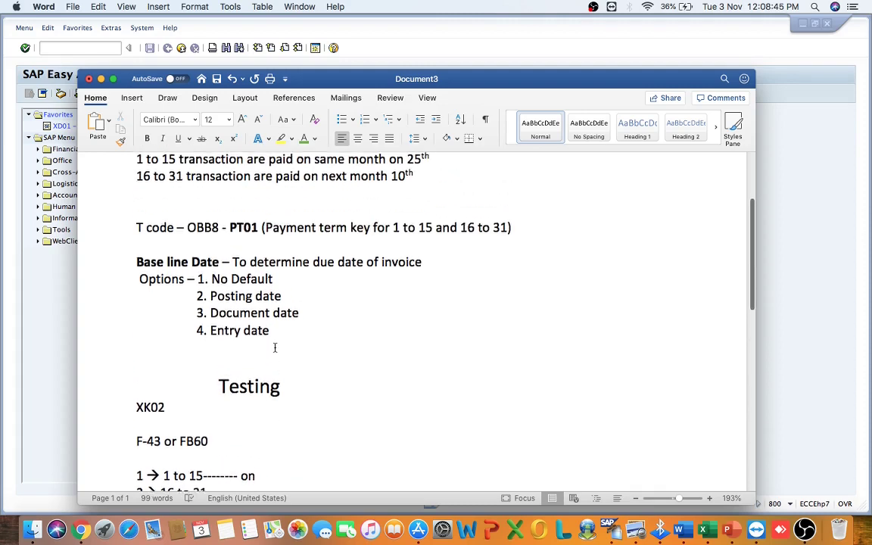
{"action": "type", "text": "2"}
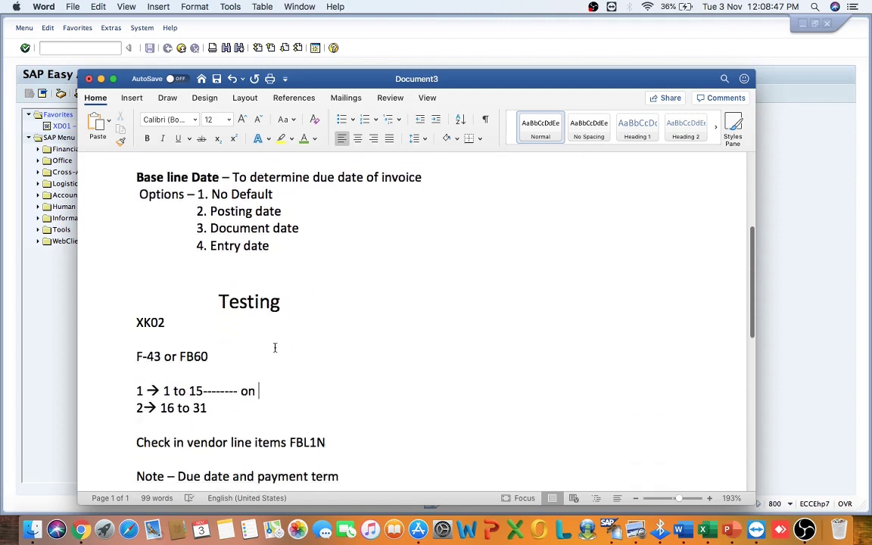
{"action": "type", "text": "5"}
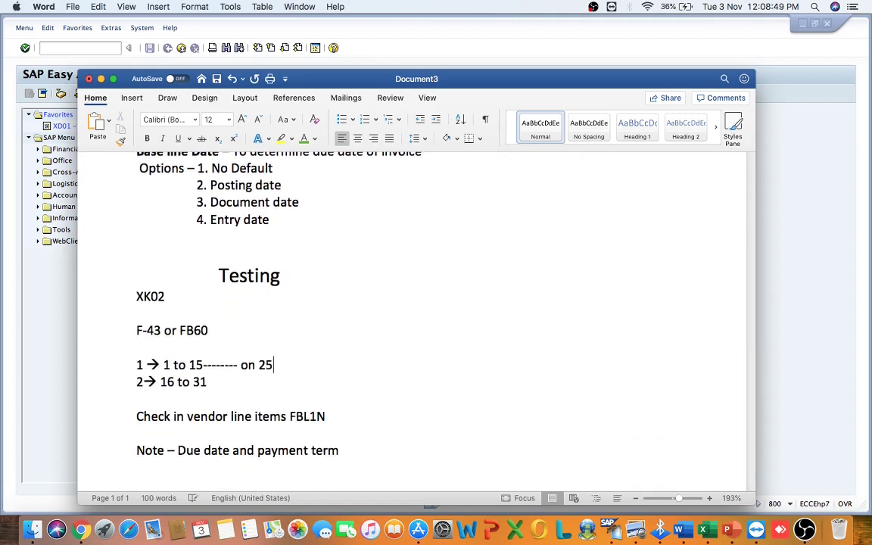
{"action": "type", "text": "th same "}
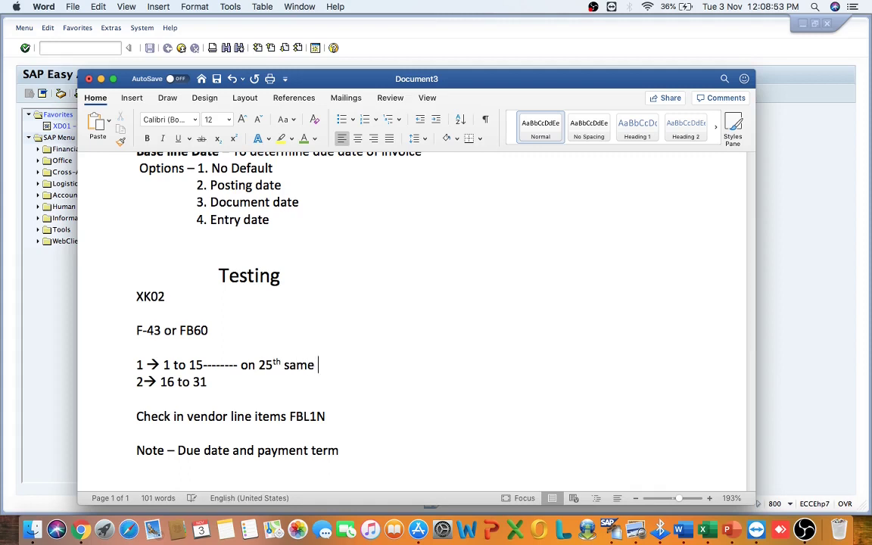
{"action": "type", "text": "month 2→ 16 to 31"}
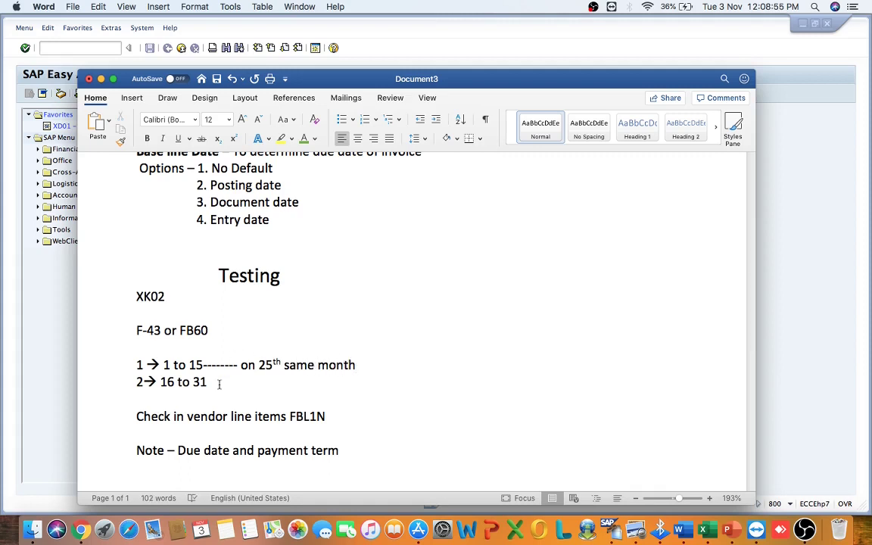
{"action": "type", "text": "-------on 10"}
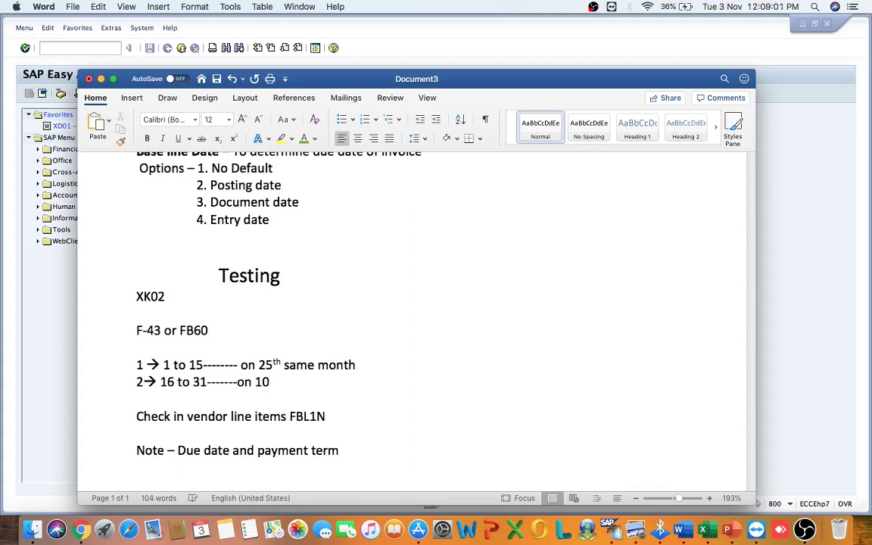
{"action": "type", "text": "th next month"}
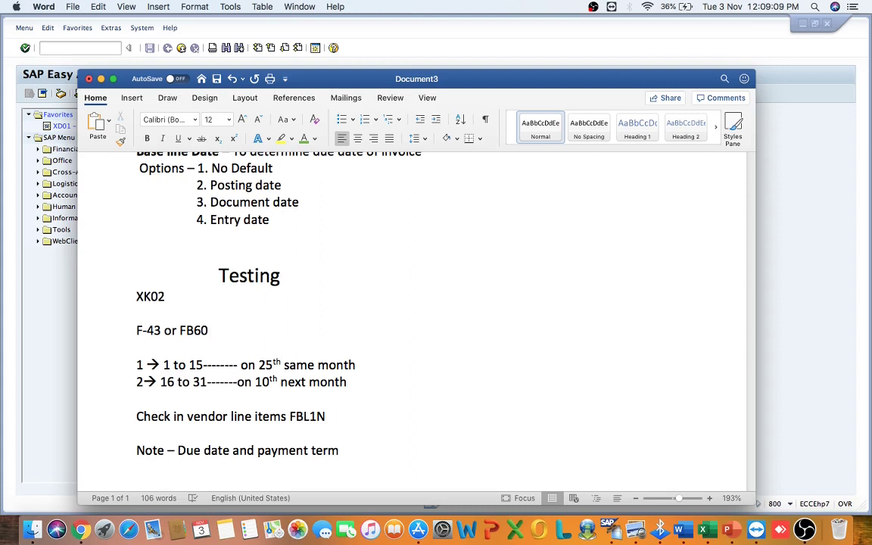
Switch to SAP and open transaction F-43 to enter a vendor invoice.
{"action": "key", "text": "super+Tab"}
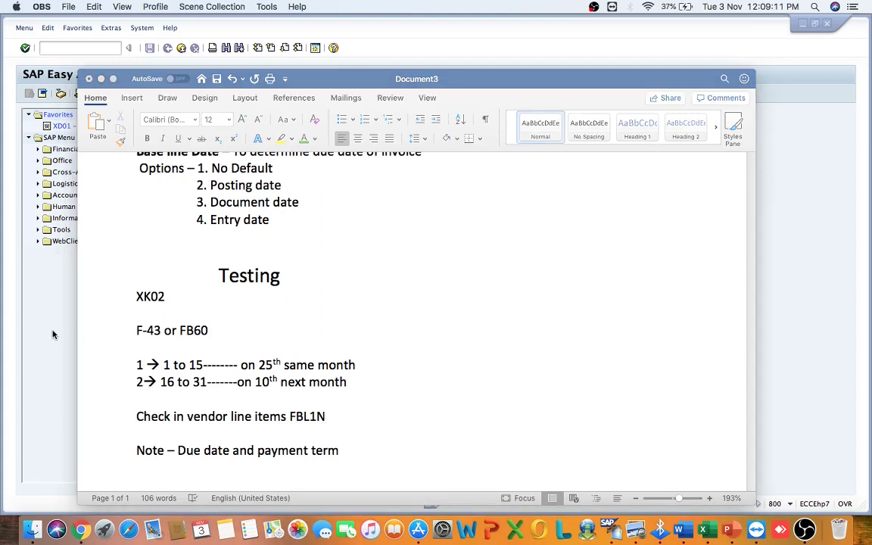
{"action": "left_click", "coordinate": [229, 331]}
{"action": "left_click", "coordinate": [54, 326]}
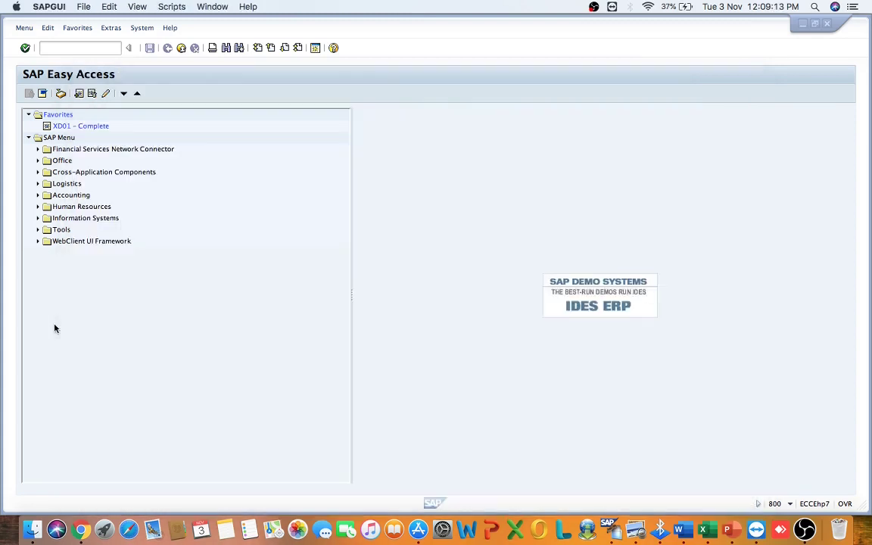
{"action": "left_click", "coordinate": [59, 51]}
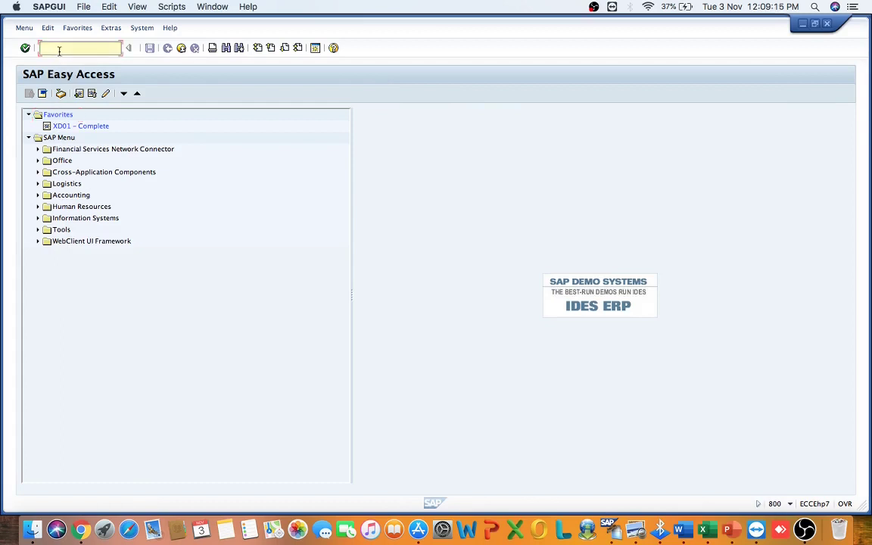
{"action": "type", "text": "/nf-43"}
{"action": "key", "text": "Return"}
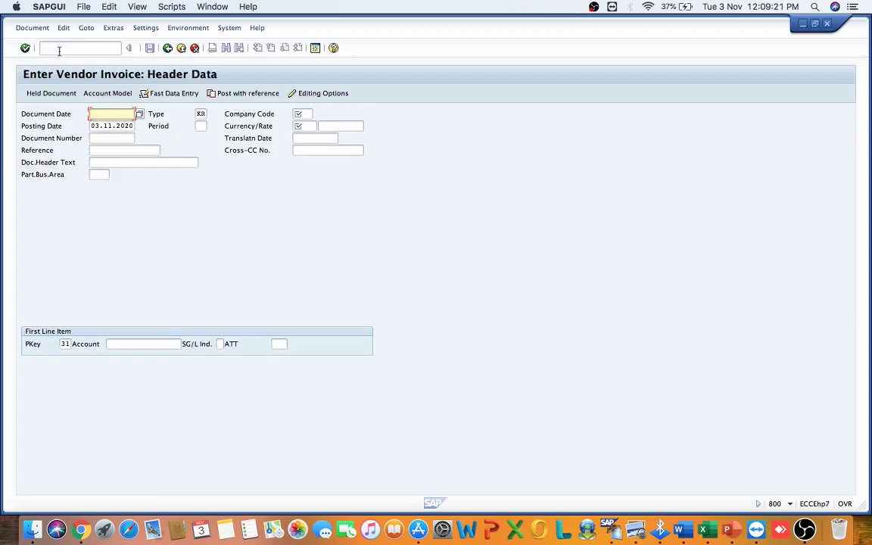
Review the due-date test cases in the Word document, return to SAP and view the document date calendar without choosing a date.
{"action": "key", "text": "super+Tab"}
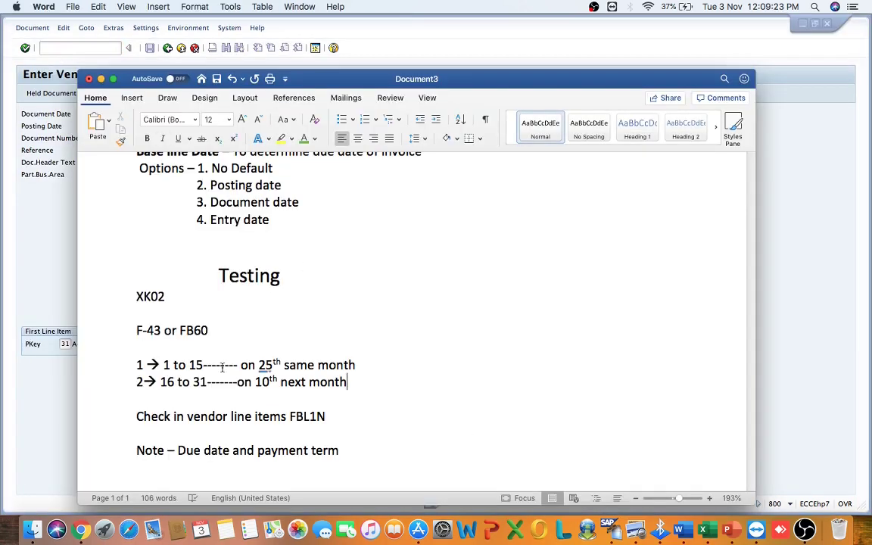
{"action": "left_click", "coordinate": [363, 361]}
{"action": "key", "text": "super+Tab"}
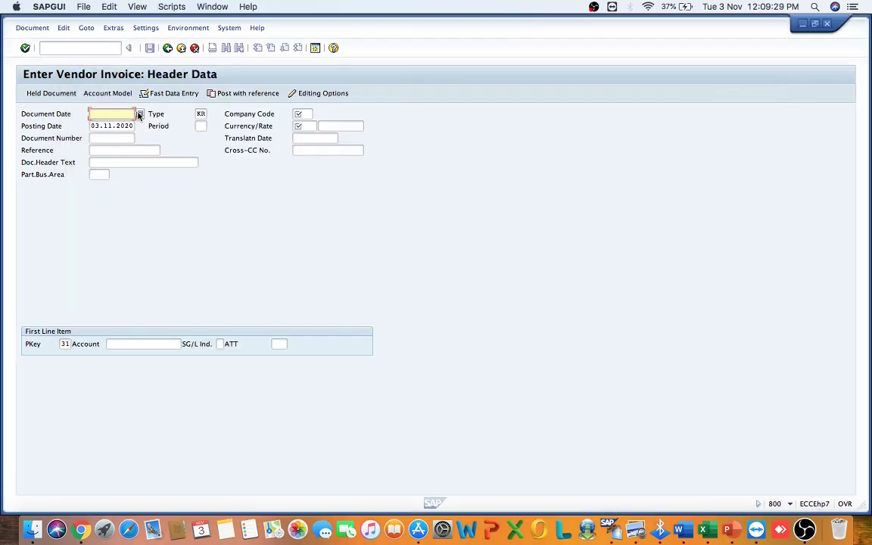
{"action": "left_click", "coordinate": [140, 115]}
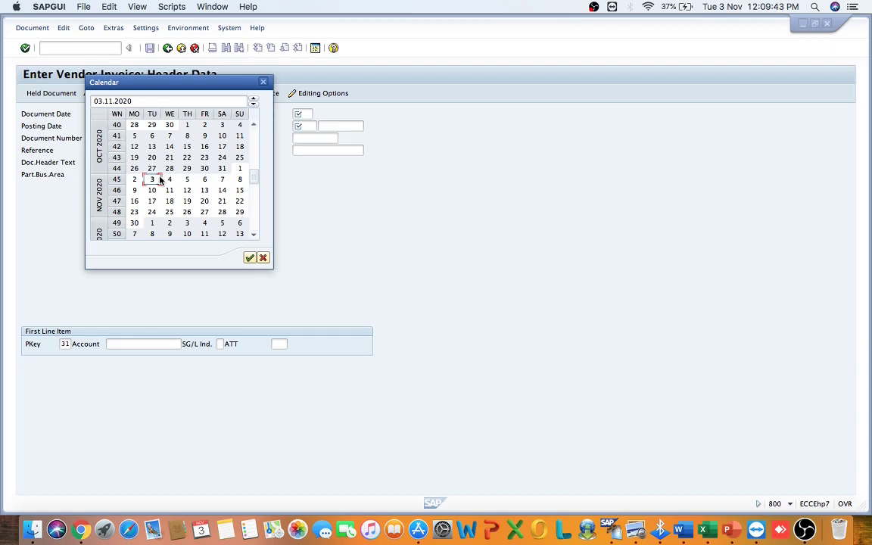
{"action": "left_click", "coordinate": [263, 258]}
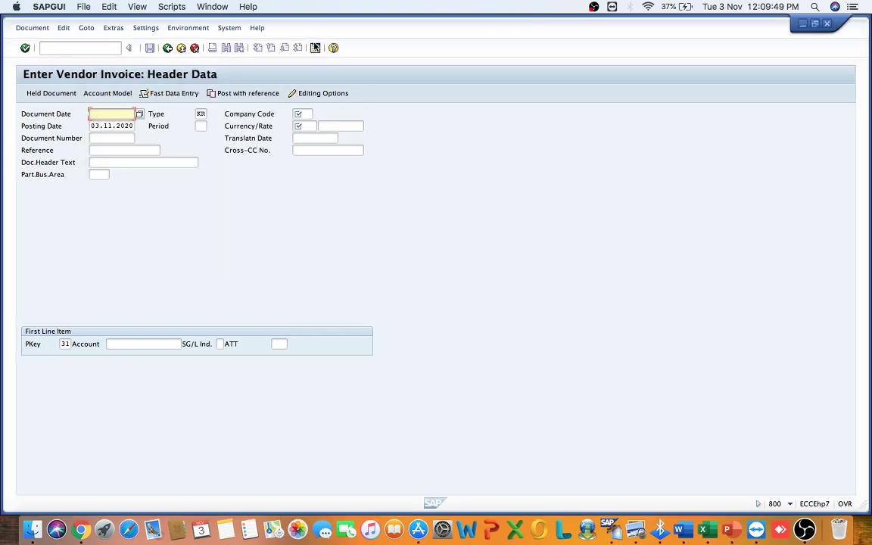
Open a new SAP session and start transaction OBB8 for the terms of payment.
{"action": "left_click", "coordinate": [315, 48]}
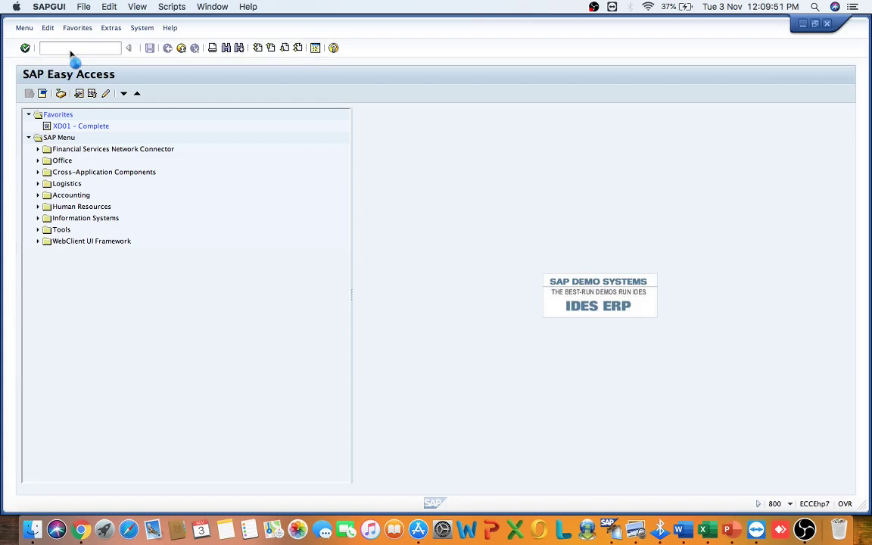
{"action": "left_click", "coordinate": [70, 52]}
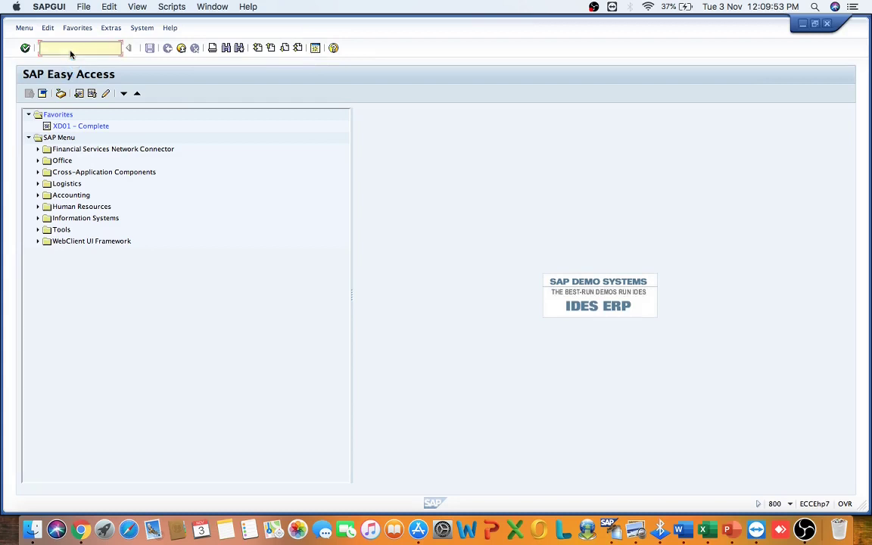
{"action": "type", "text": "/nobb8"}
{"action": "key", "text": "Return"}
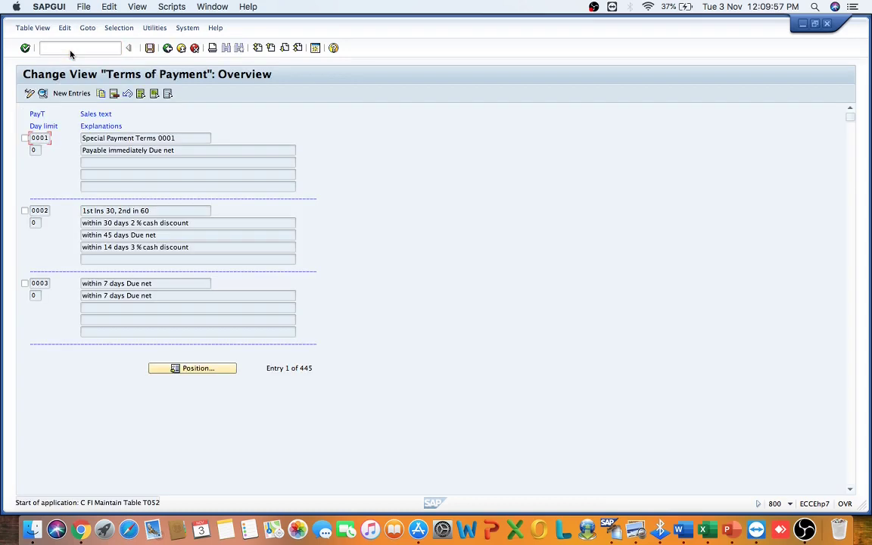
Locate payment terms PT01 in the overview and open the details of its entry with day limit 15.
{"action": "left_click", "coordinate": [196, 369]}
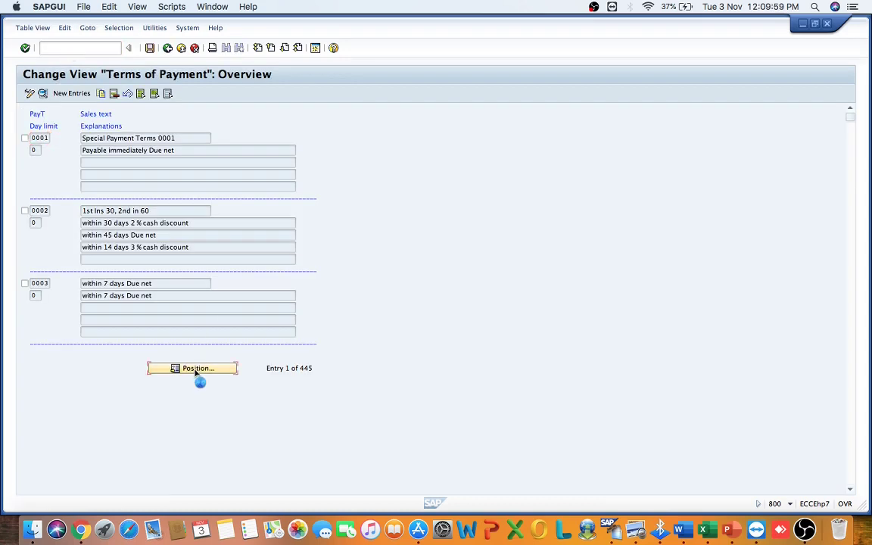
{"action": "type", "text": "pt0"}
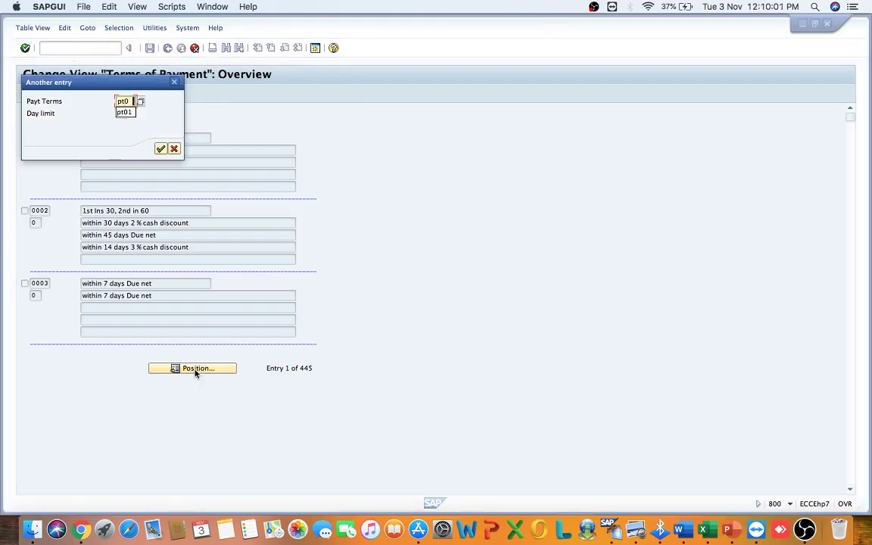
{"action": "type", "text": "1"}
{"action": "key", "text": "Return"}
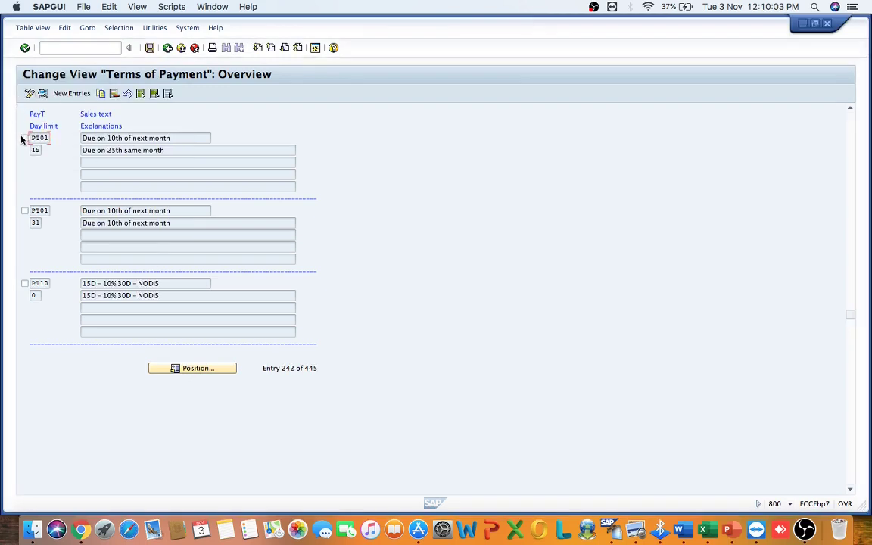
{"action": "left_click", "coordinate": [24, 138]}
{"action": "left_click", "coordinate": [42, 94]}
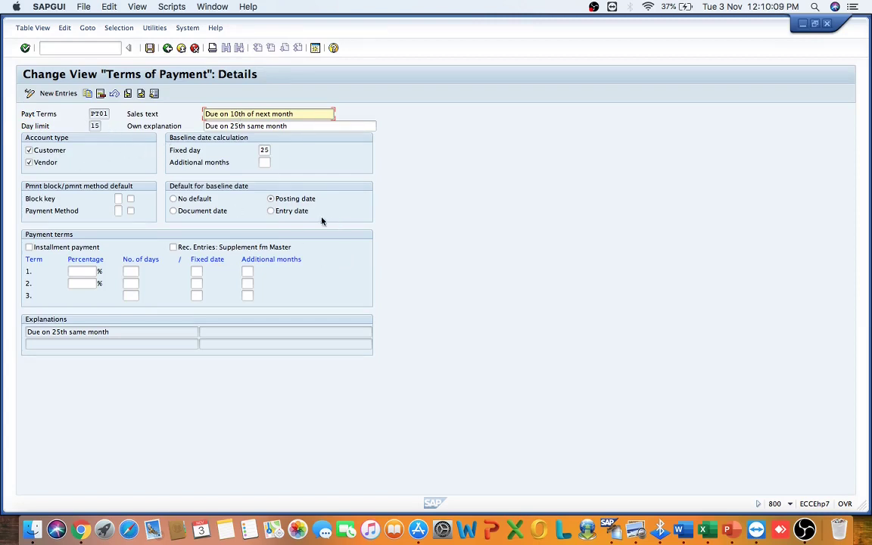
Try to page from the PT01 day limit 15 details to the neighbouring entries, reopening the details from the overview.
{"action": "left_click", "coordinate": [141, 94]}
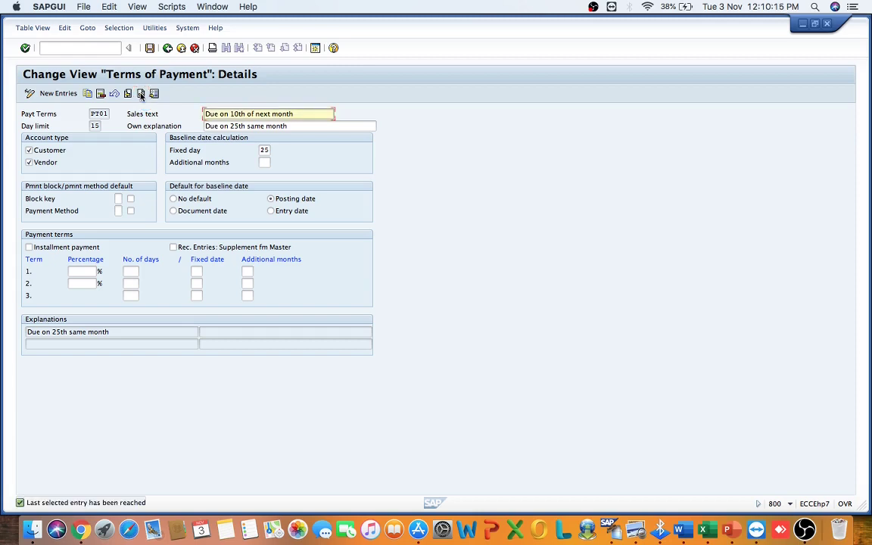
{"action": "left_click", "coordinate": [141, 94]}
{"action": "left_click", "coordinate": [128, 94]}
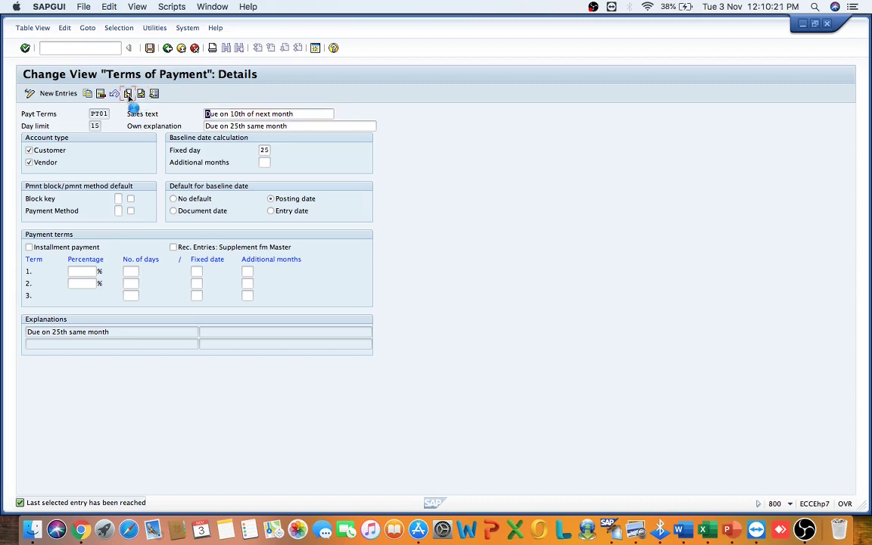
{"action": "left_click", "coordinate": [167, 48]}
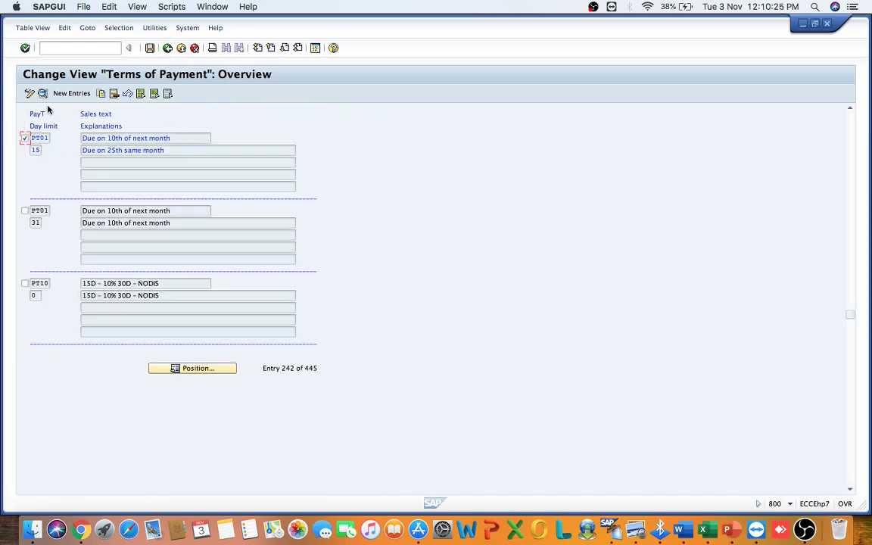
{"action": "left_click", "coordinate": [43, 93]}
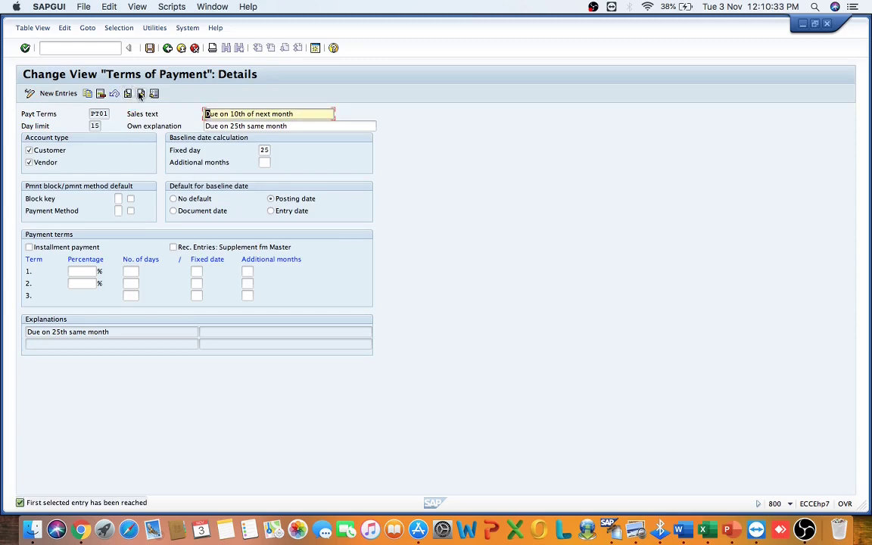
{"action": "left_click", "coordinate": [141, 93]}
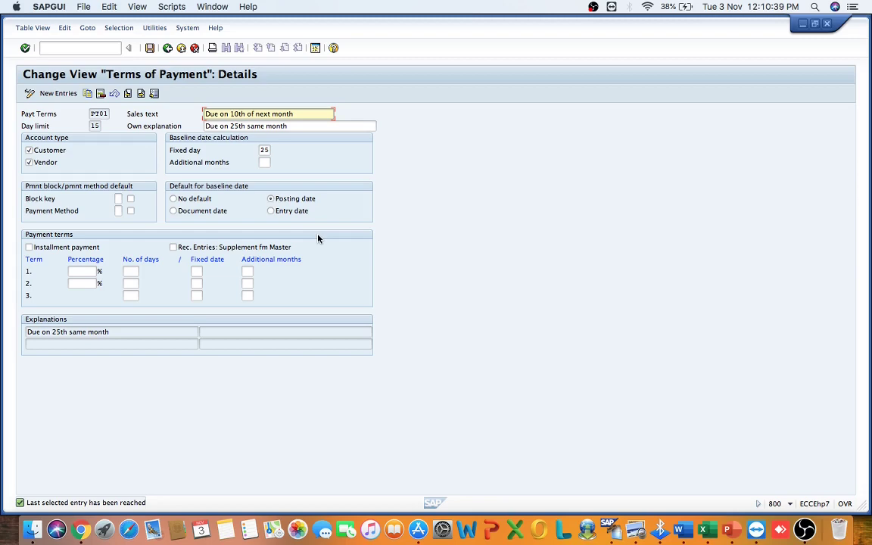
Return to the vendor invoice session and set the document date to 02.10.2020 and the company code to PSL.
{"action": "key", "text": "ctrl+Up"}
{"action": "left_click", "coordinate": [405, 372]}
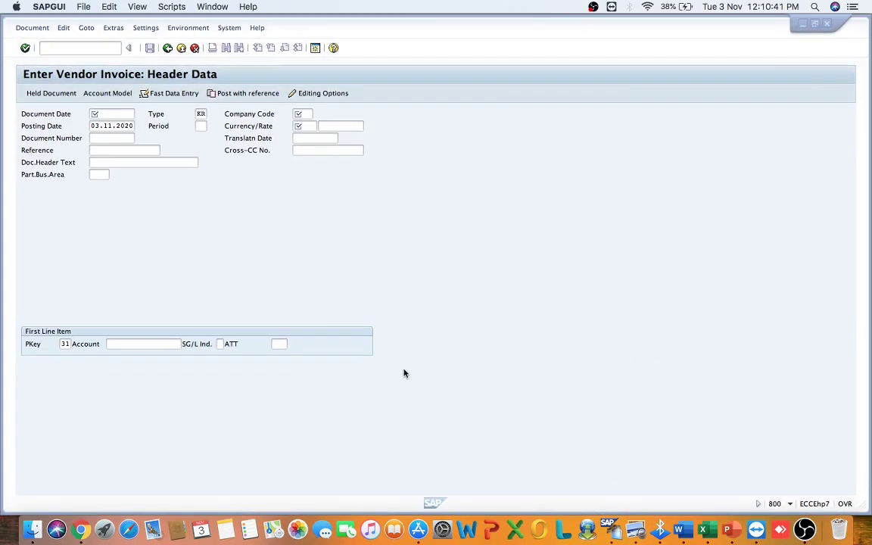
{"action": "left_click", "coordinate": [110, 114]}
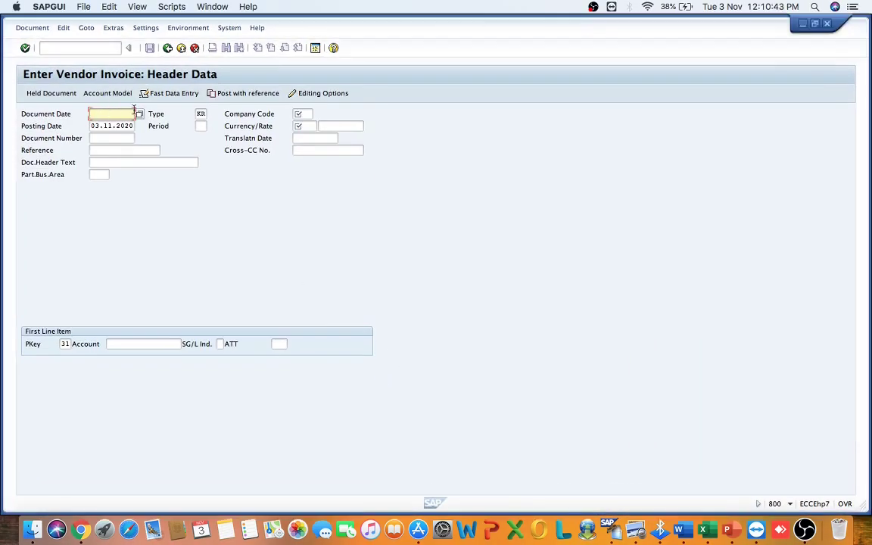
{"action": "left_click", "coordinate": [140, 114]}
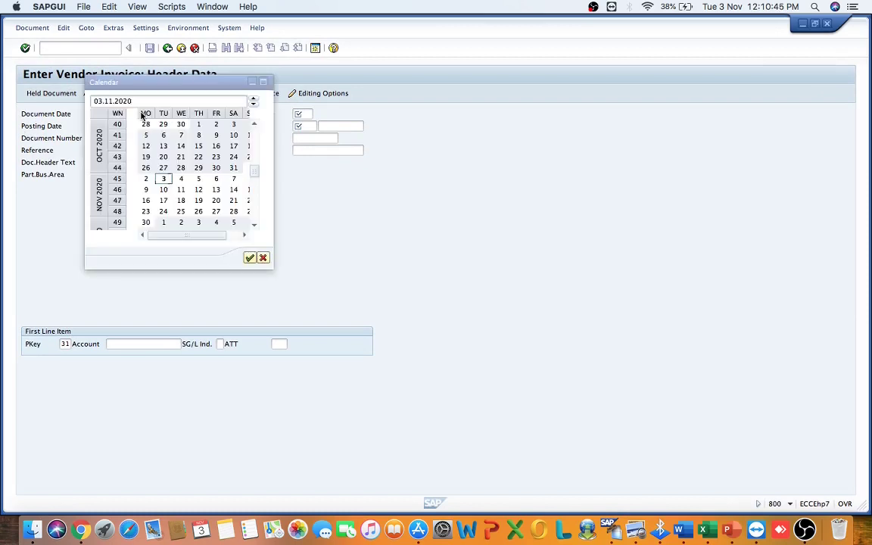
{"action": "left_click", "coordinate": [204, 125]}
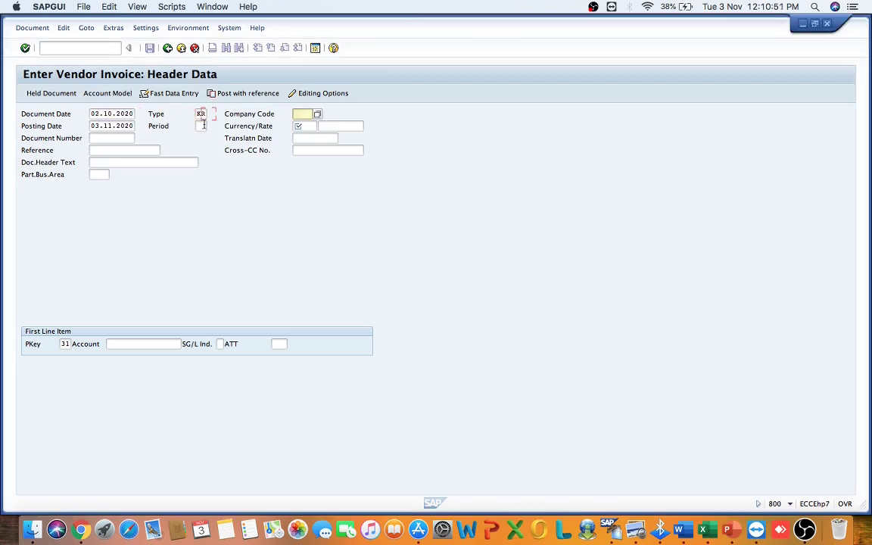
{"action": "type", "text": "ps1"}
{"action": "key", "text": "Tab"}
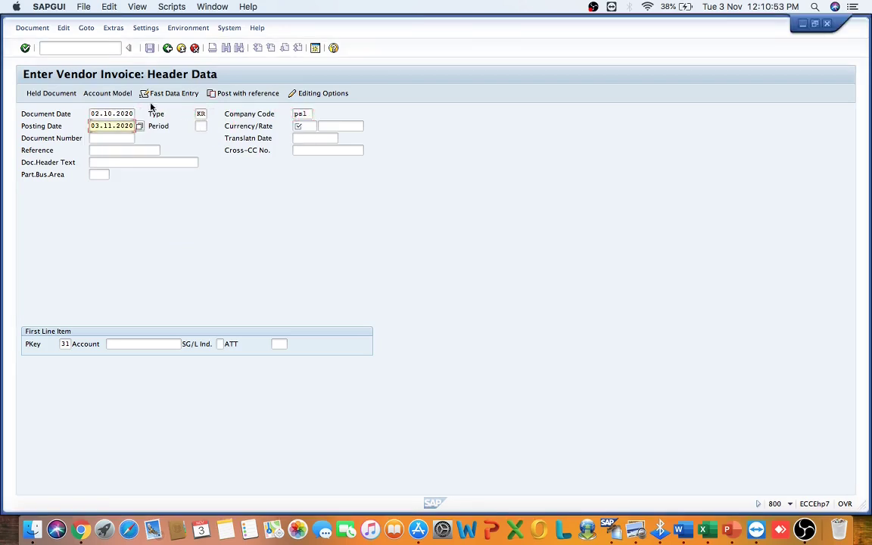
Set the invoice's posting date to 02.10.2020 and its currency to INR.
{"action": "left_click", "coordinate": [140, 126]}
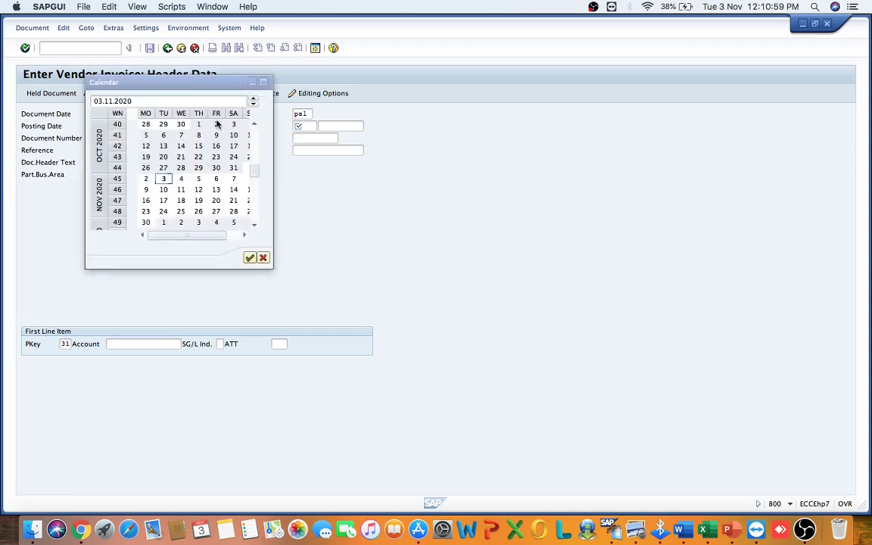
{"action": "double_click", "coordinate": [216, 125]}
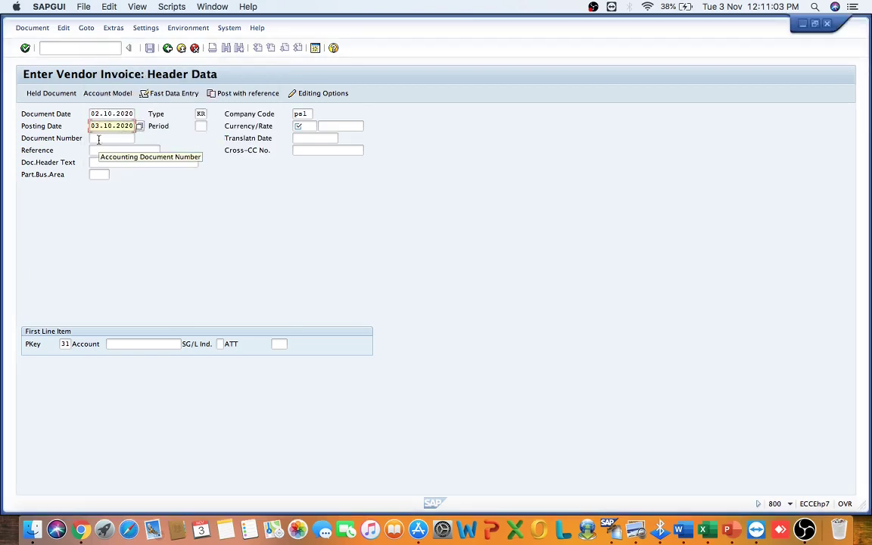
{"action": "key", "text": "Tab"}
{"action": "key", "text": "Tab"}
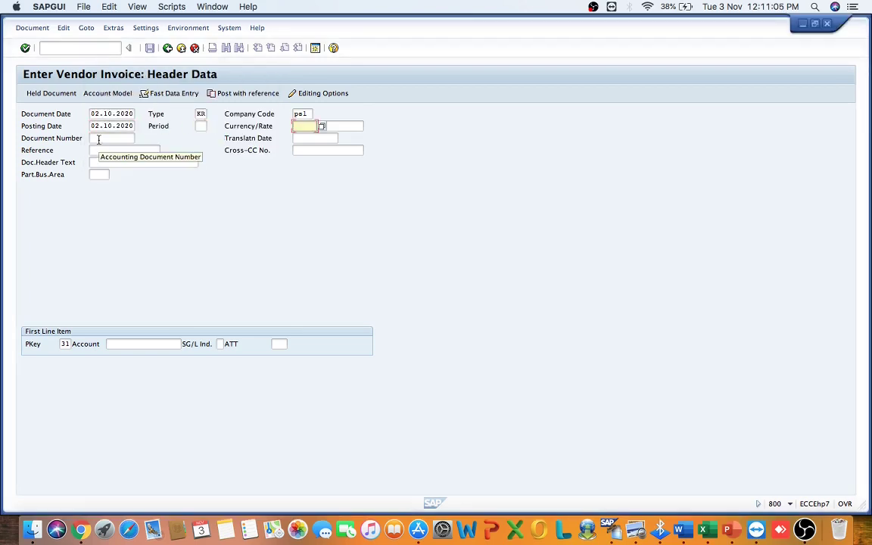
{"action": "type", "text": "inr"}
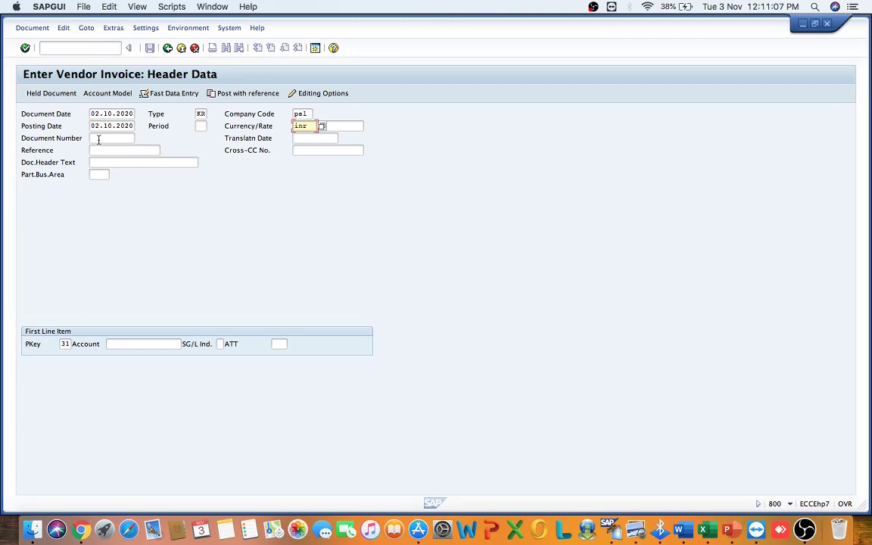
Enter the Godrej Steel Limited vendor account for the first line item with posting key 31 and continue to the item details.
{"action": "left_click", "coordinate": [125, 344]}
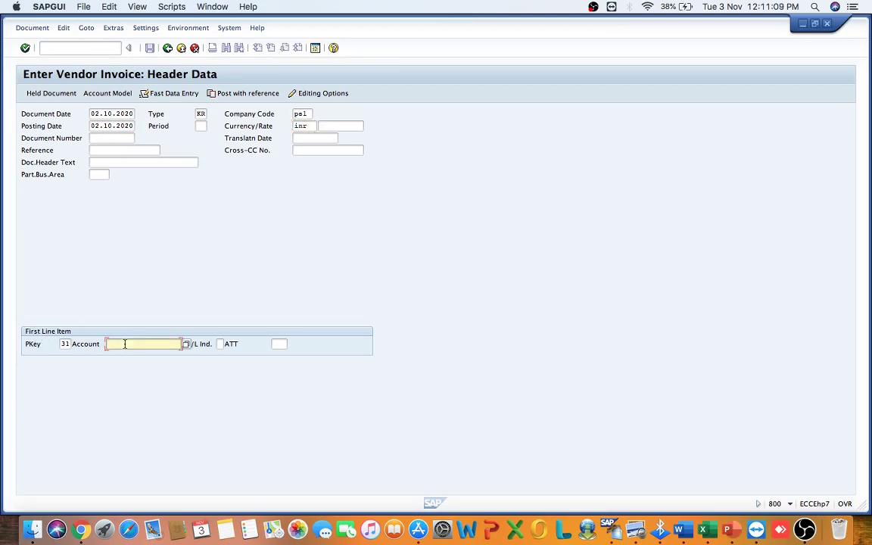
{"action": "type", "text": "1"}
{"action": "key", "text": "Down"}
{"action": "key", "text": "Return"}
{"action": "key", "text": "Return"}
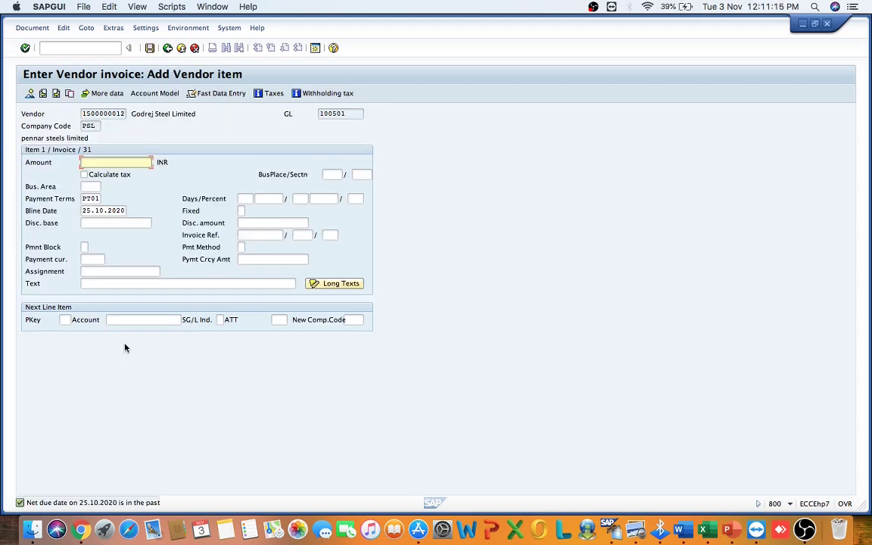
Set the vendor item's amount to 50000 INR and its text to "1 to 15 due on same month".
{"action": "type", "text": "5"}
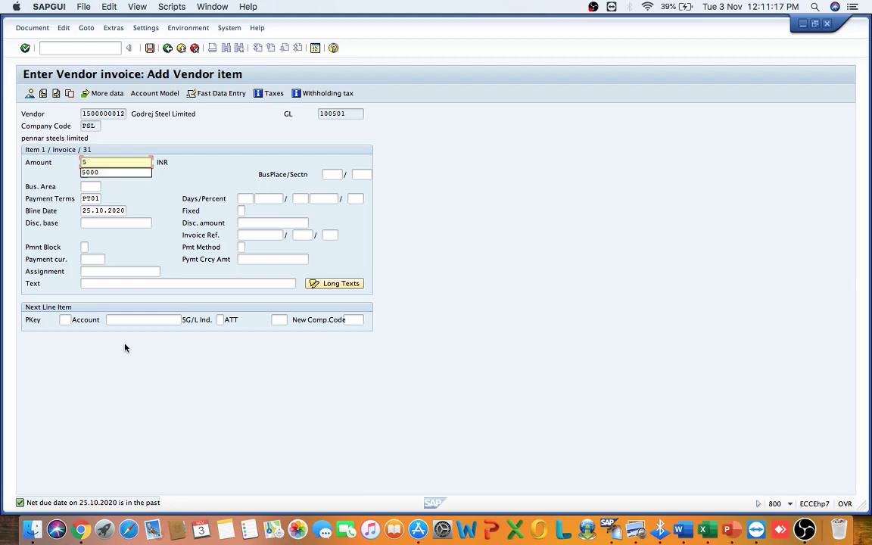
{"action": "type", "text": "0000"}
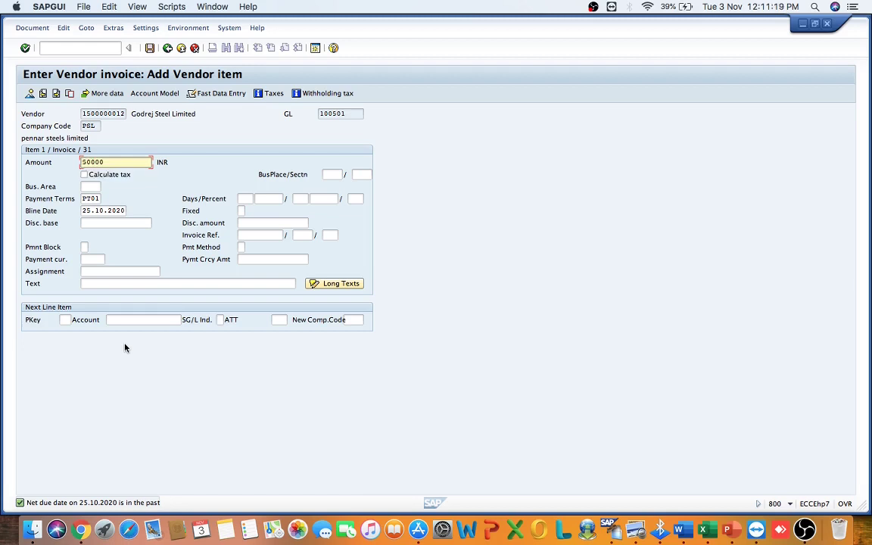
{"action": "left_click", "coordinate": [85, 284]}
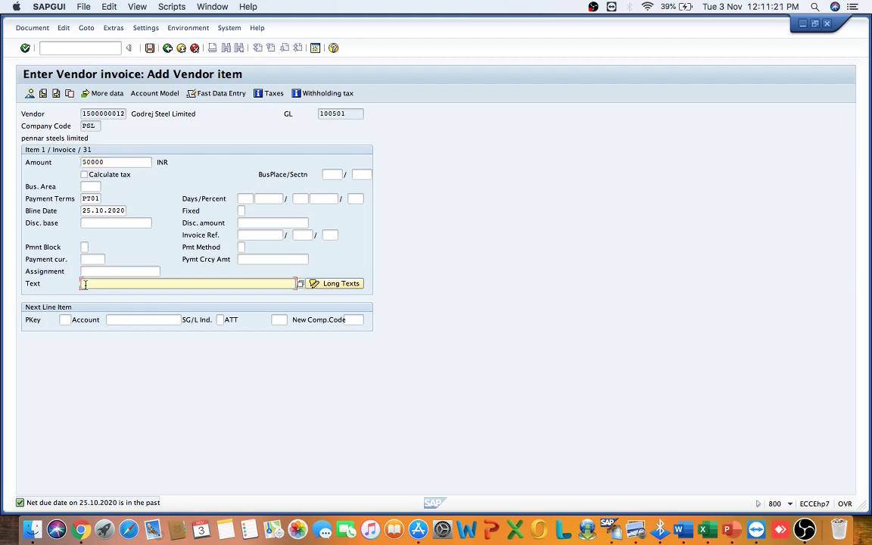
{"action": "type", "text": "1 "}
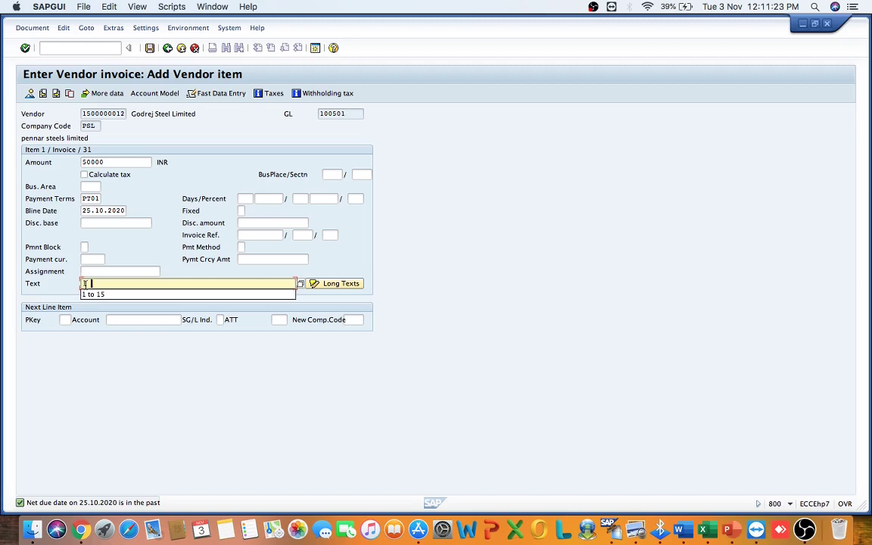
{"action": "type", "text": "to 15"}
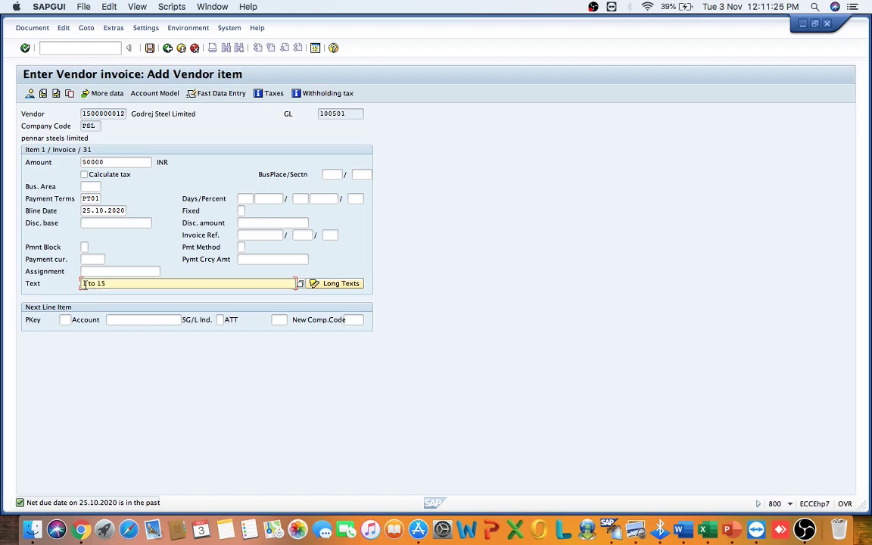
{"action": "type", "text": " due on same month"}
Set posting key 40 for the next line item, choose the suggested account starting with 2, and continue.
{"action": "left_click", "coordinate": [66, 318]}
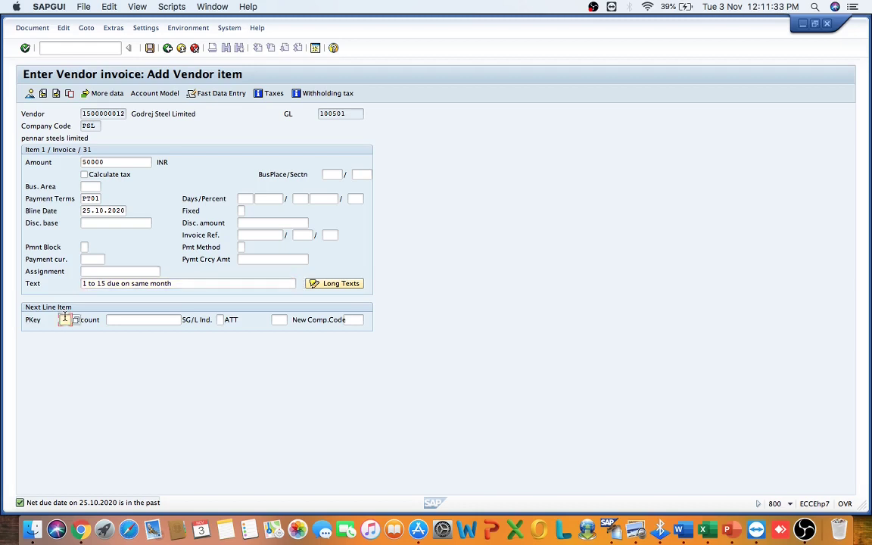
{"action": "type", "text": "40"}
{"action": "key", "text": "Tab"}
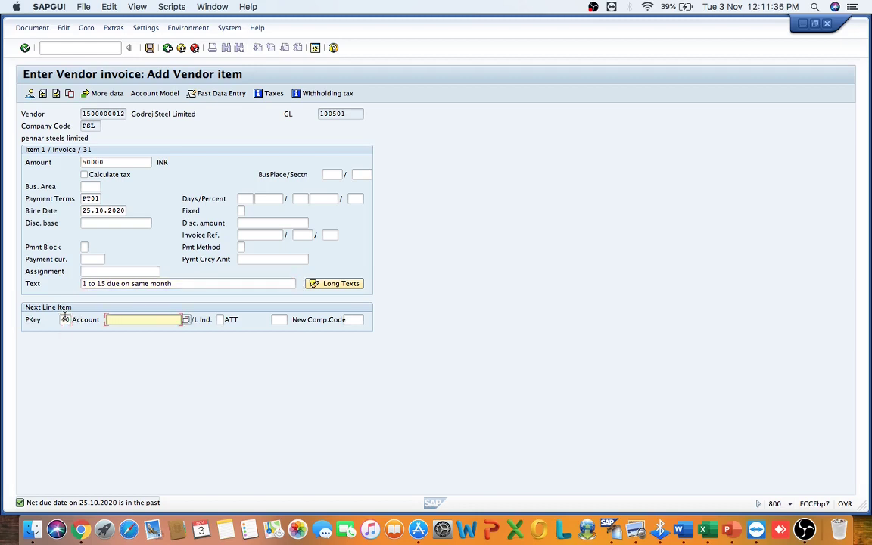
{"action": "type", "text": "2"}
{"action": "key", "text": "Down"}
{"action": "key", "text": "Return"}
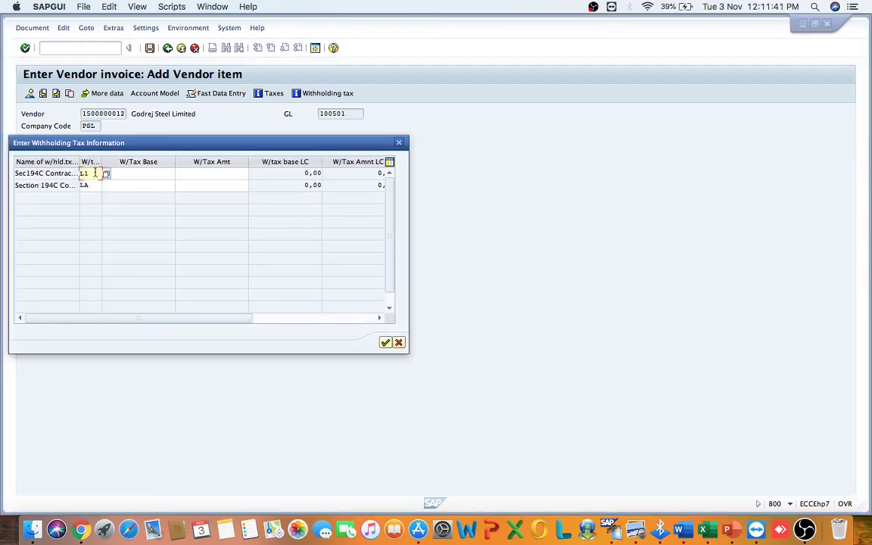
Clear the withholding tax codes L1 and LA from the vendor item, accept the withholding tax information and continue to the G/L item.
{"action": "key", "text": "BackSpace"}
{"action": "key", "text": "BackSpace"}
{"action": "left_click", "coordinate": [94, 186]}
{"action": "key", "text": "BackSpace"}
{"action": "key", "text": "BackSpace"}
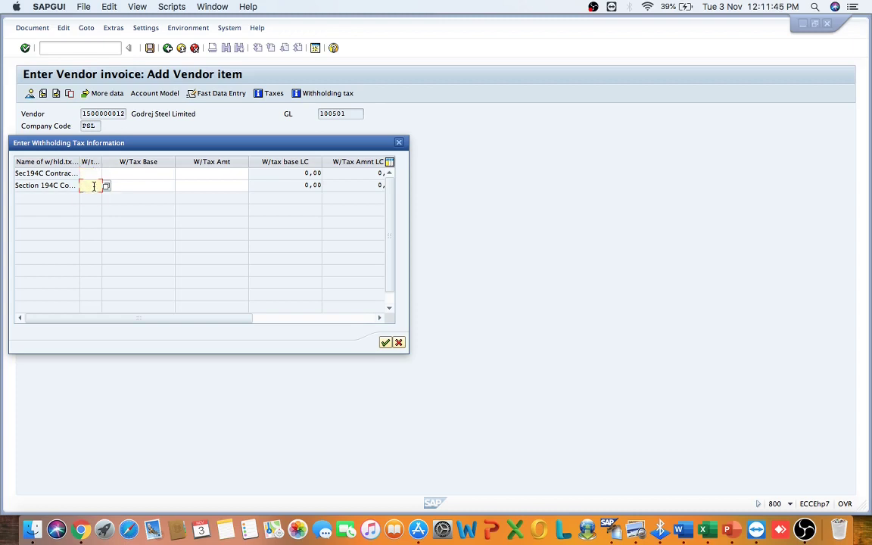
{"action": "left_click", "coordinate": [385, 344]}
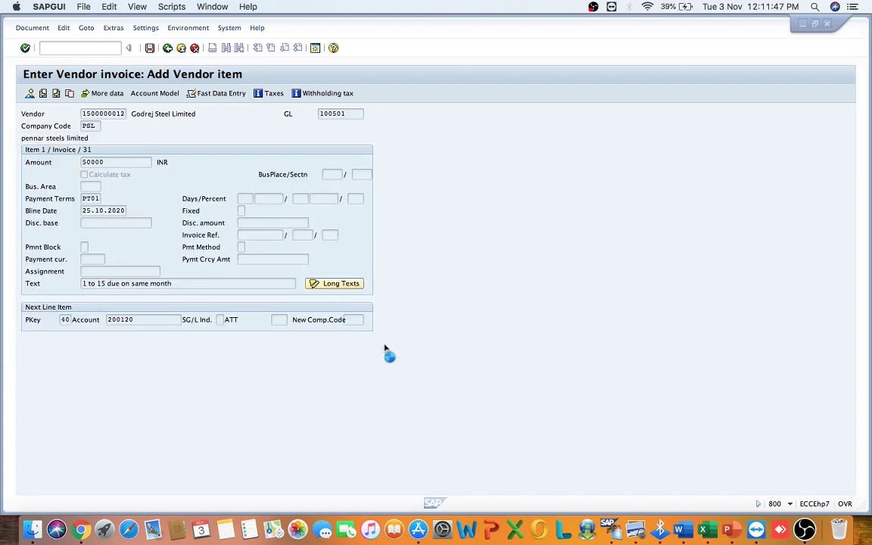
{"action": "key", "text": "Return"}
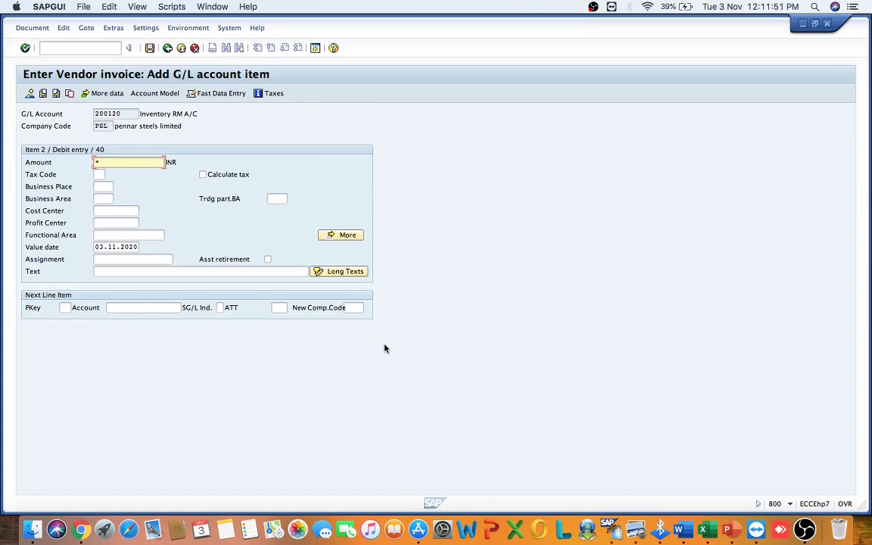
Fill the Inventory RM debit item with amount * and text + to copy the vendor item's values, and accept it without a tax code.
{"action": "left_click", "coordinate": [150, 272]}
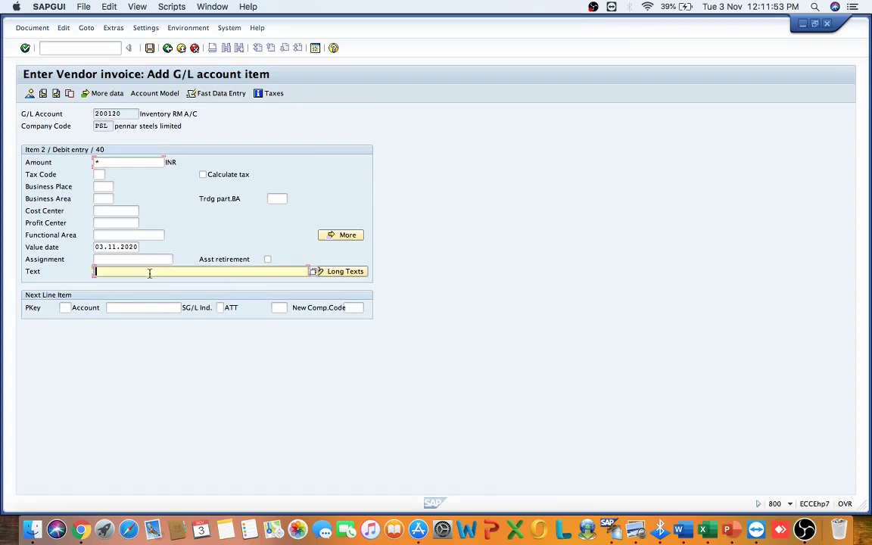
{"action": "left_click", "coordinate": [100, 161]}
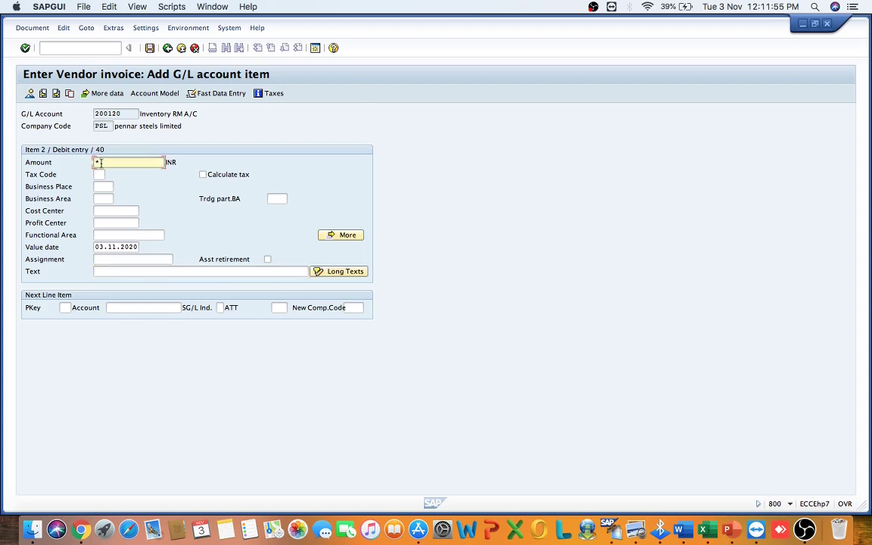
{"action": "left_click", "coordinate": [115, 267]}
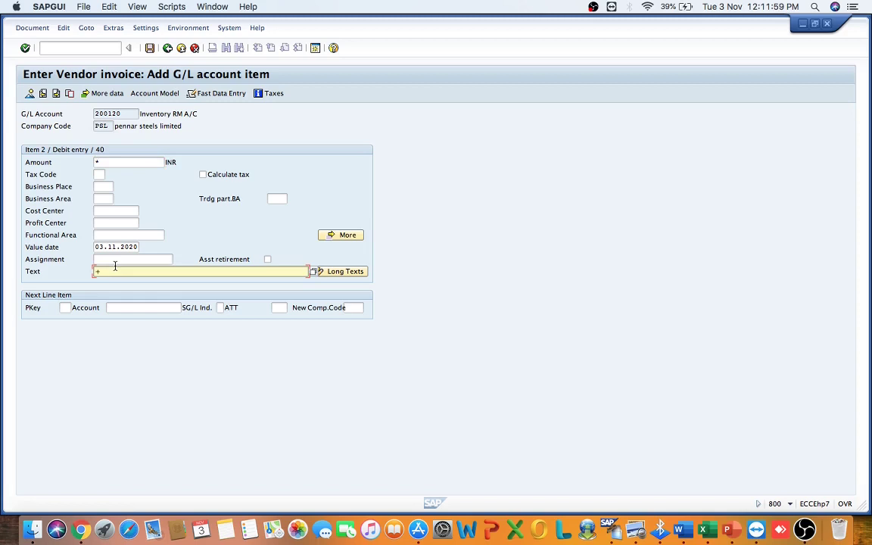
{"action": "key", "text": "Return"}
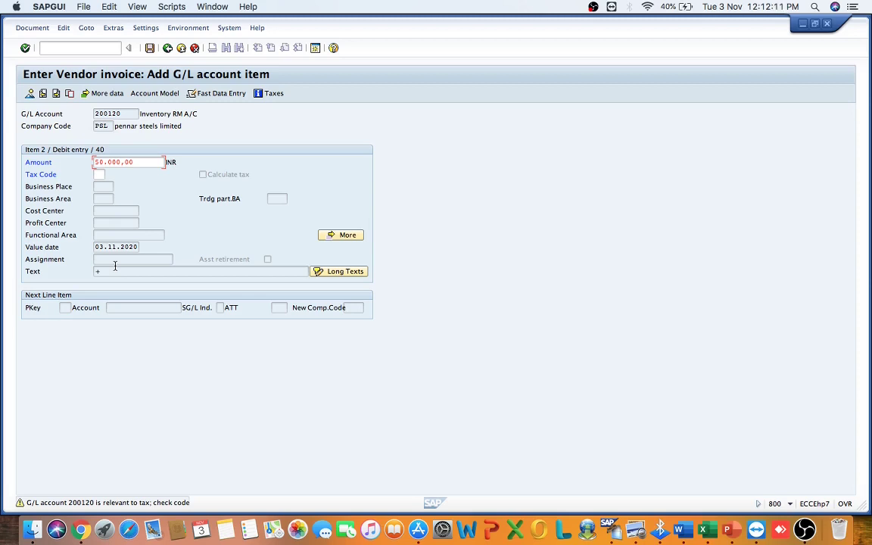
{"action": "key", "text": "Return"}
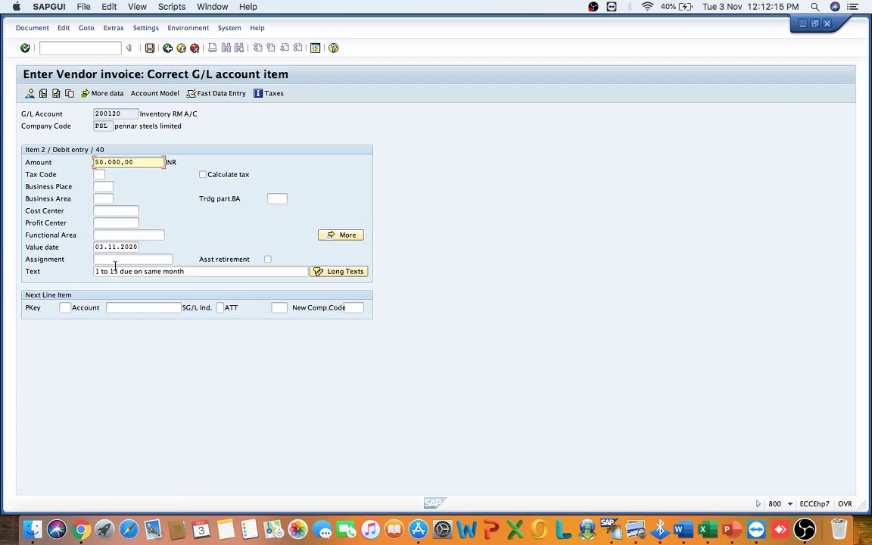
Simulate the vendor invoice and post the document.
{"action": "left_click", "coordinate": [36, 28]}
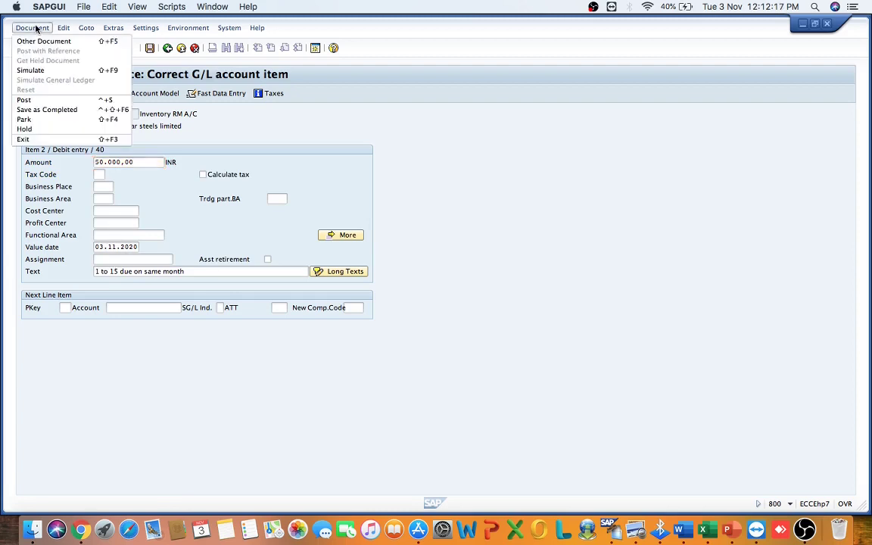
{"action": "left_click", "coordinate": [28, 70]}
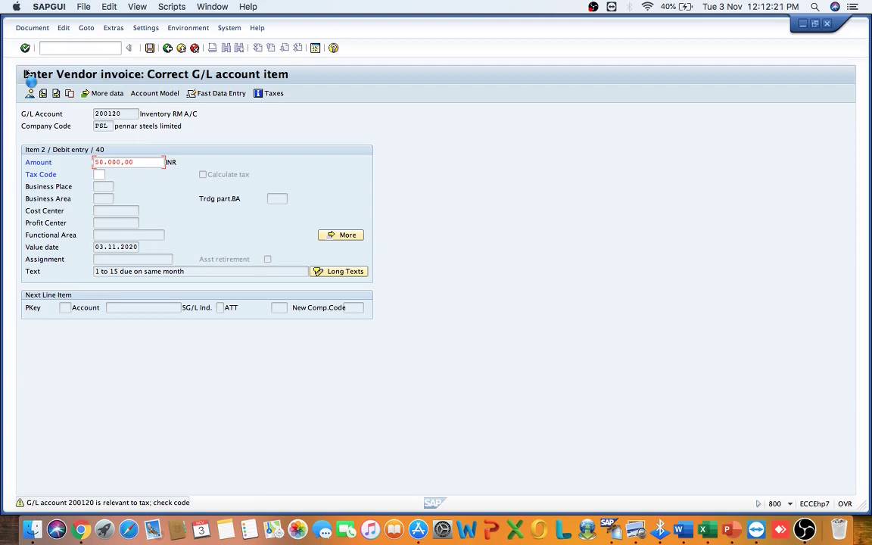
{"action": "key", "text": "Return"}
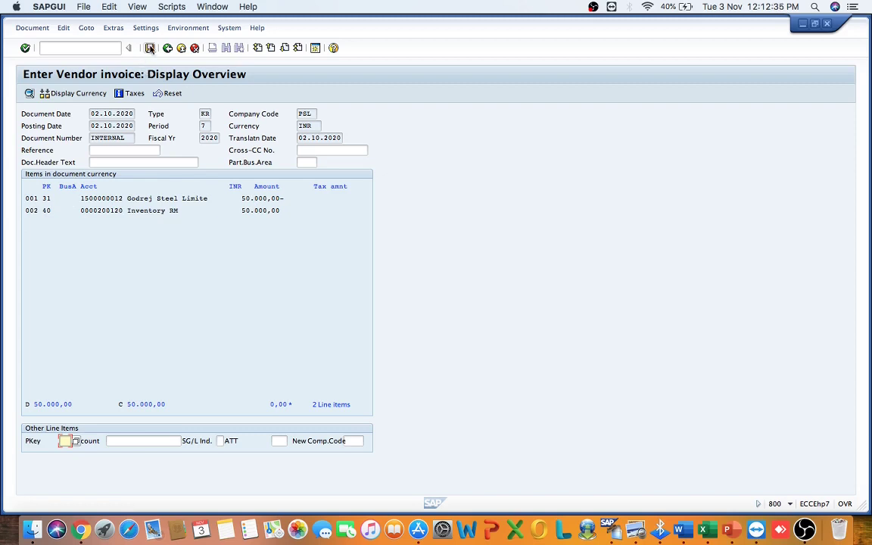
{"action": "left_click", "coordinate": [150, 49]}
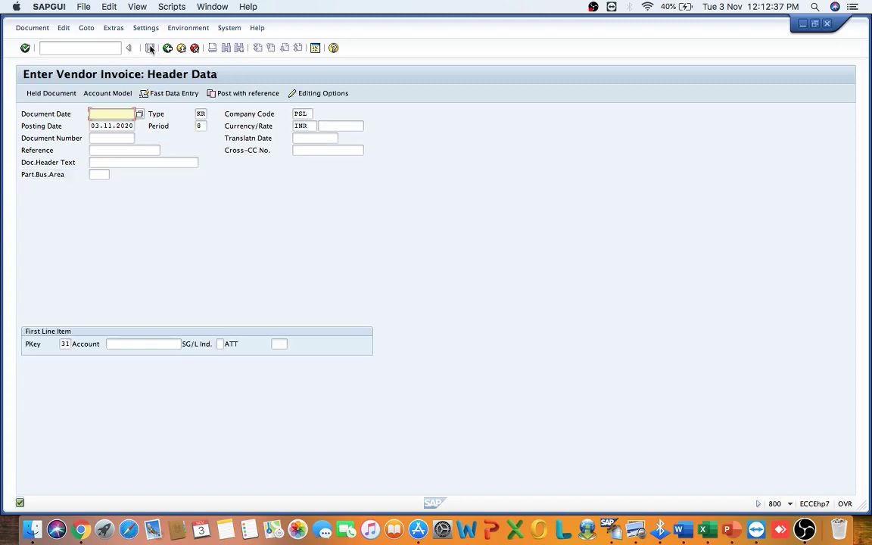
{"action": "left_click", "coordinate": [86, 48]}
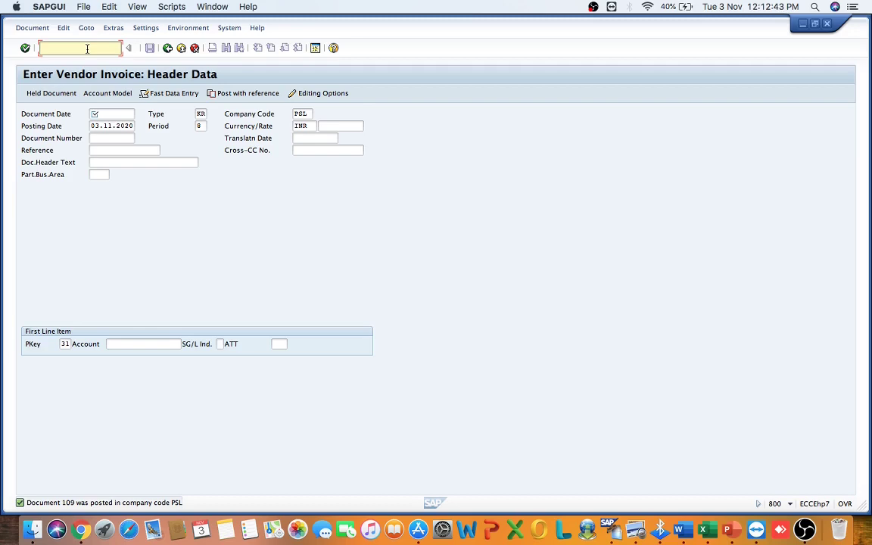
Switch to the Word notes and select the "1 to 15 on 25th same month" line under Testing.
{"action": "key", "text": "super+Tab"}
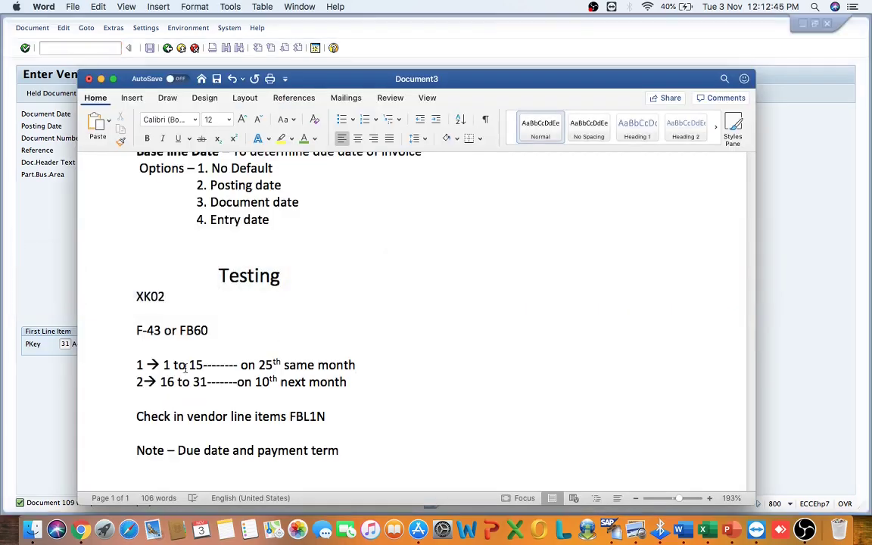
{"action": "double_click", "coordinate": [186, 366]}
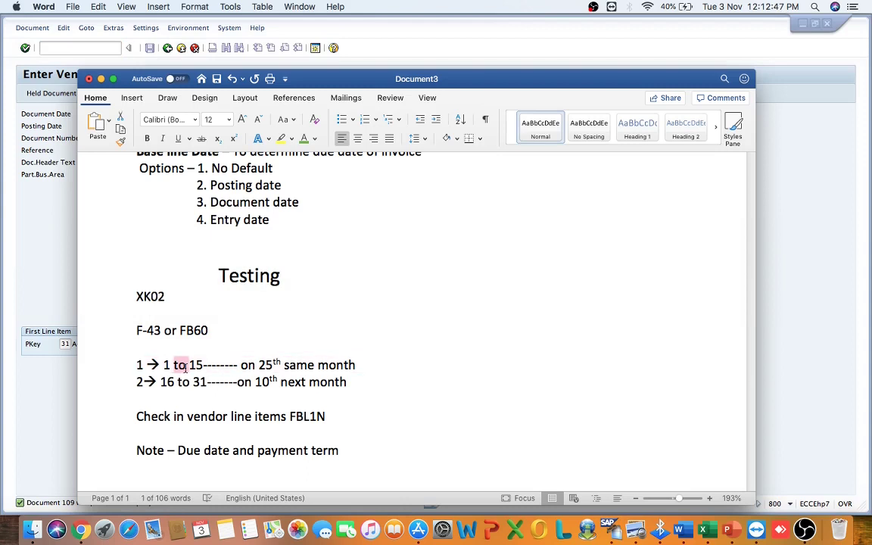
{"action": "triple_click", "coordinate": [186, 367]}
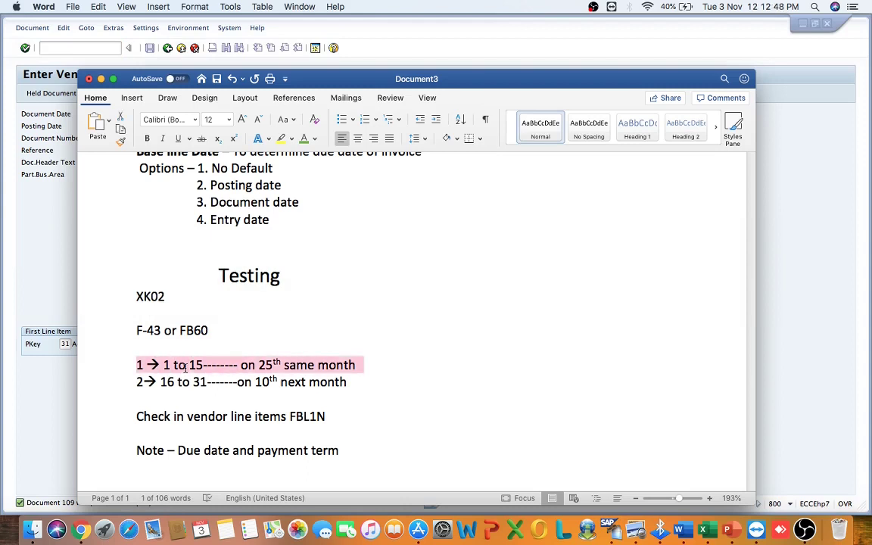
{"action": "left_click", "coordinate": [313, 140]}
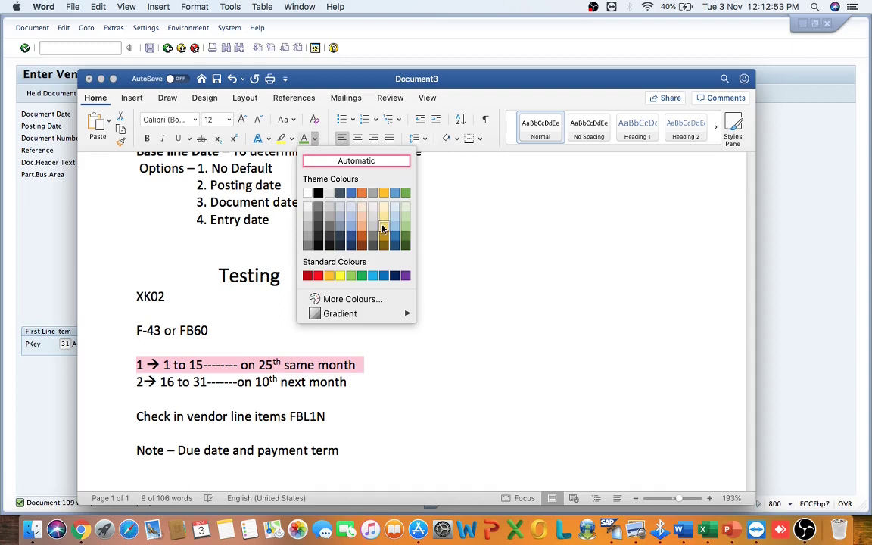
{"action": "left_click", "coordinate": [383, 227]}
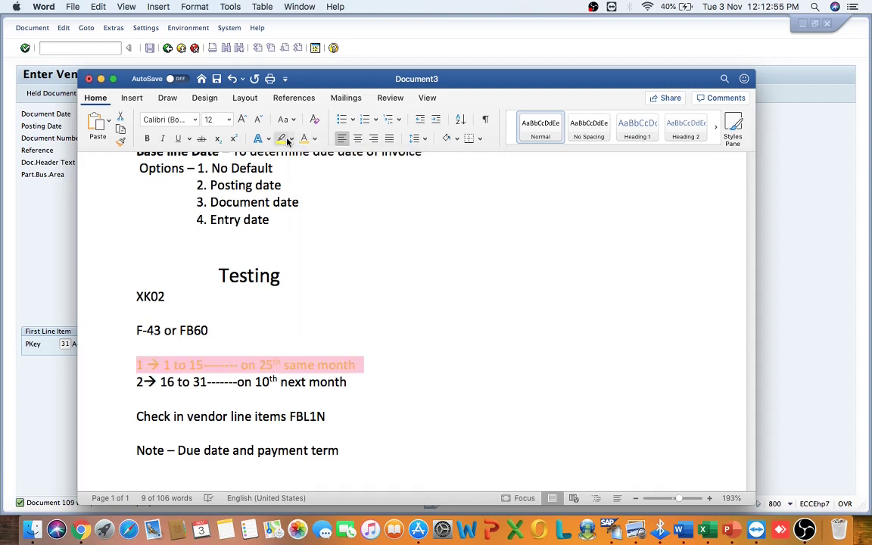
{"action": "left_click", "coordinate": [315, 140]}
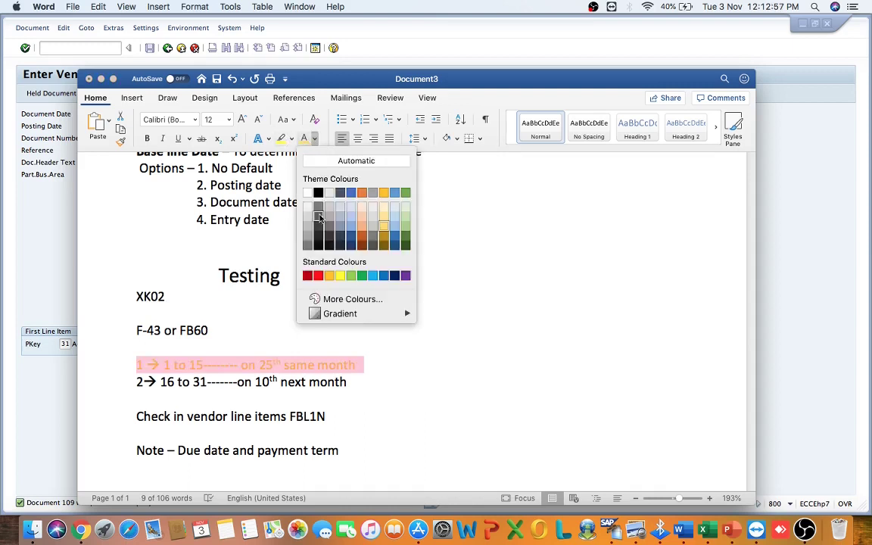
{"action": "left_click", "coordinate": [319, 244]}
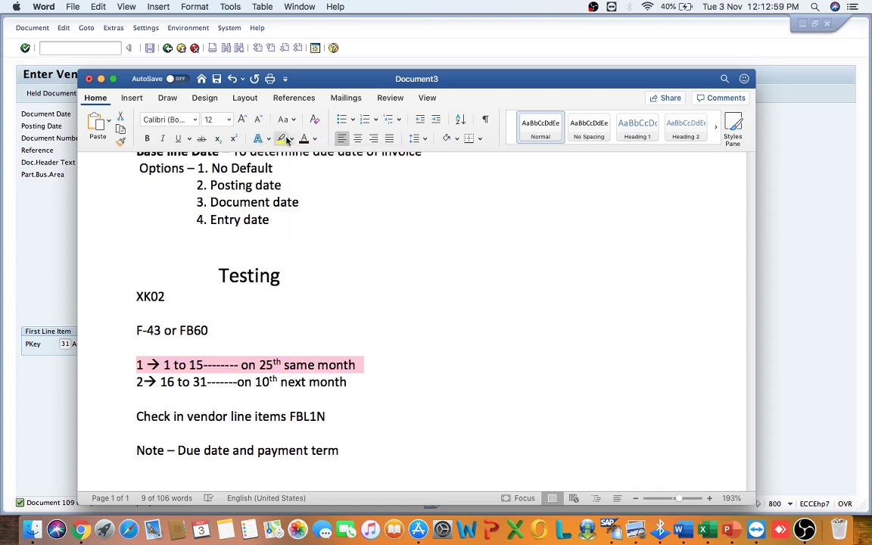
Highlight the selected "1 to 15" line in yellow and select the "16 to 31 on 10th next month" line.
{"action": "left_click", "coordinate": [281, 138]}
{"action": "left_click", "coordinate": [416, 353]}
{"action": "scroll", "coordinate": [426, 361], "scroll_direction": "down", "scroll_amount": 2}
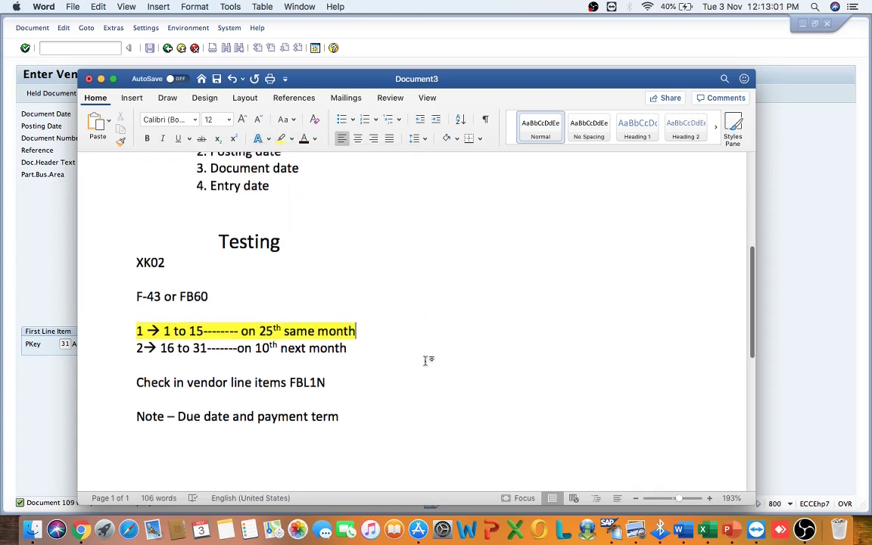
{"action": "triple_click", "coordinate": [337, 343]}
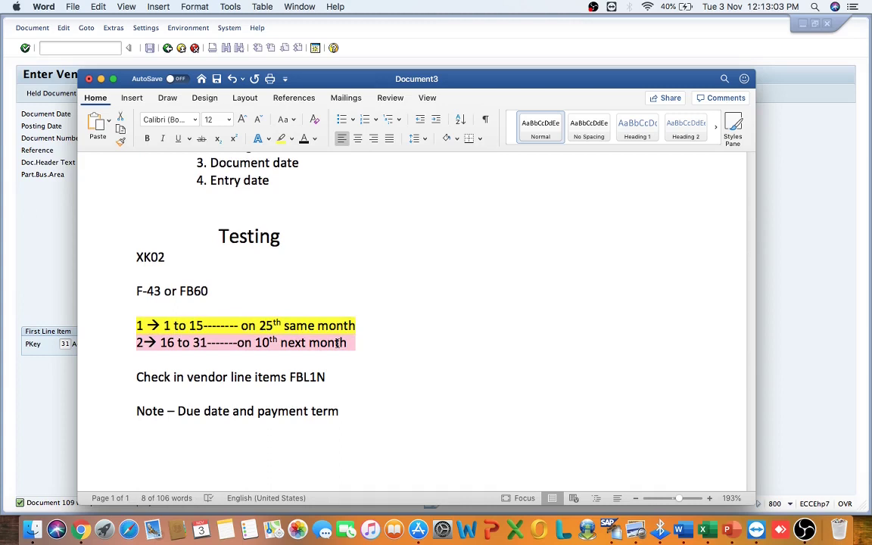
Switch back to SAP and set the new invoice's document date to 18.10.2020 from the calendar.
{"action": "key", "text": "super+Tab"}
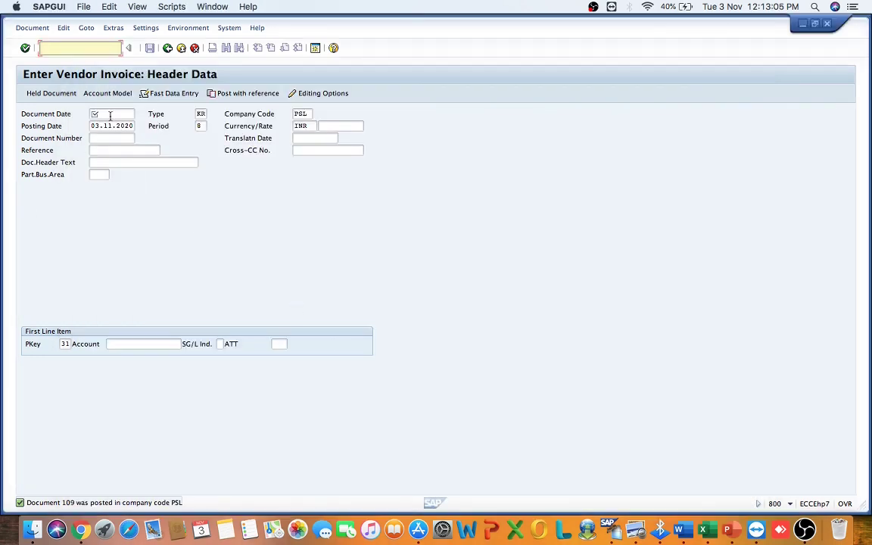
{"action": "left_click", "coordinate": [114, 113]}
{"action": "left_click", "coordinate": [114, 113]}
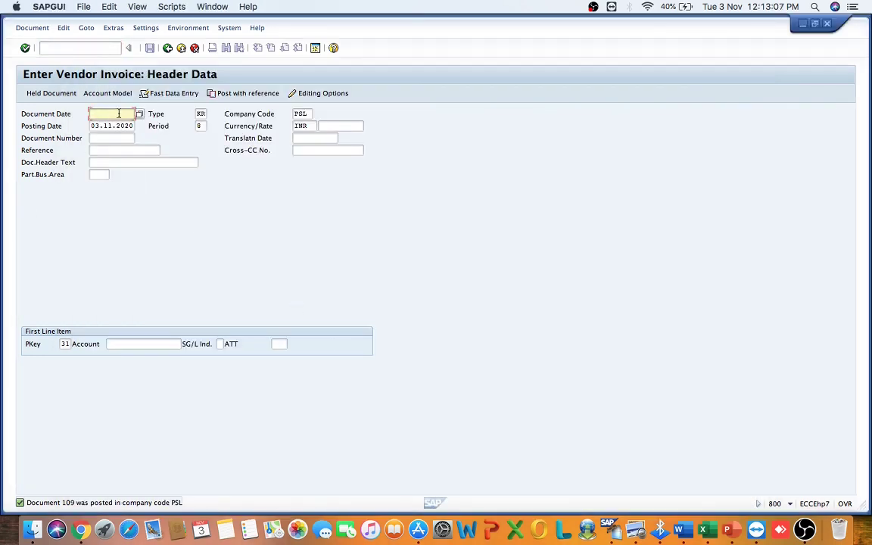
{"action": "left_click", "coordinate": [139, 114]}
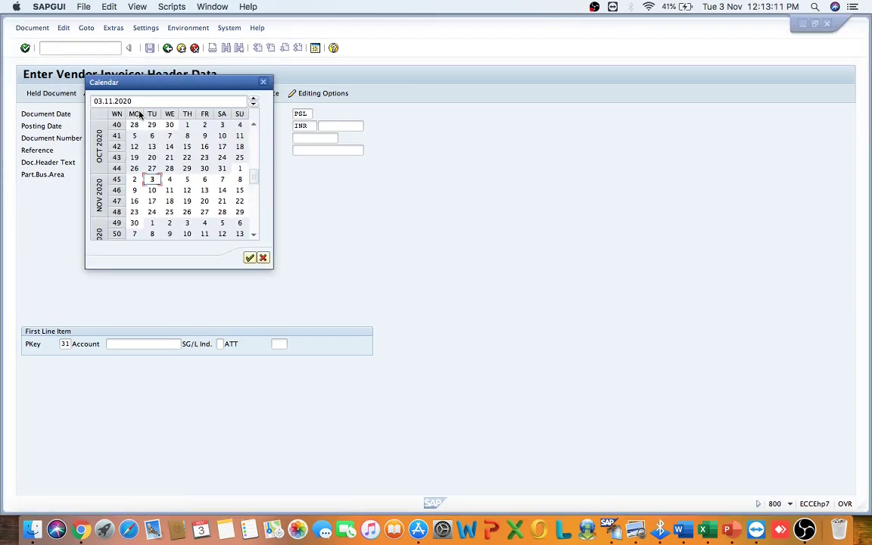
{"action": "double_click", "coordinate": [239, 147]}
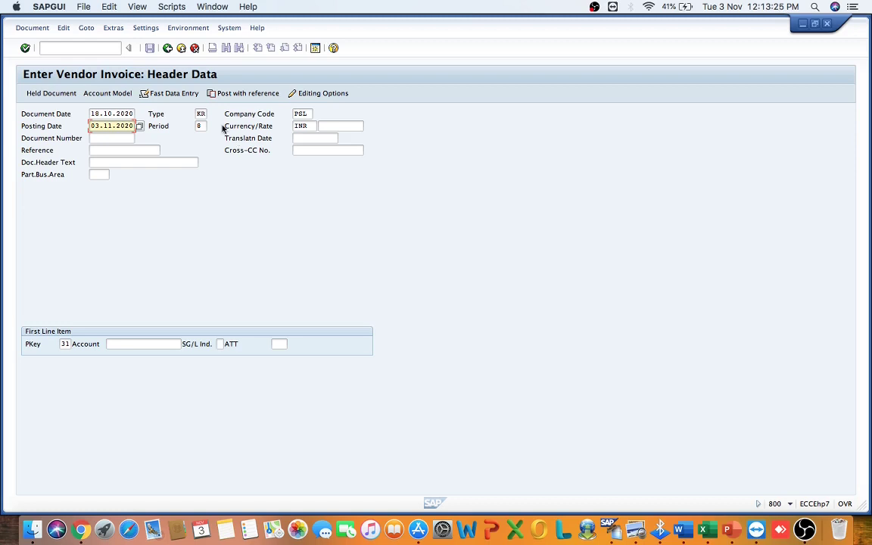
Copy the document date into the posting date so that it is 18.10.2020.
{"action": "left_click", "coordinate": [91, 113]}
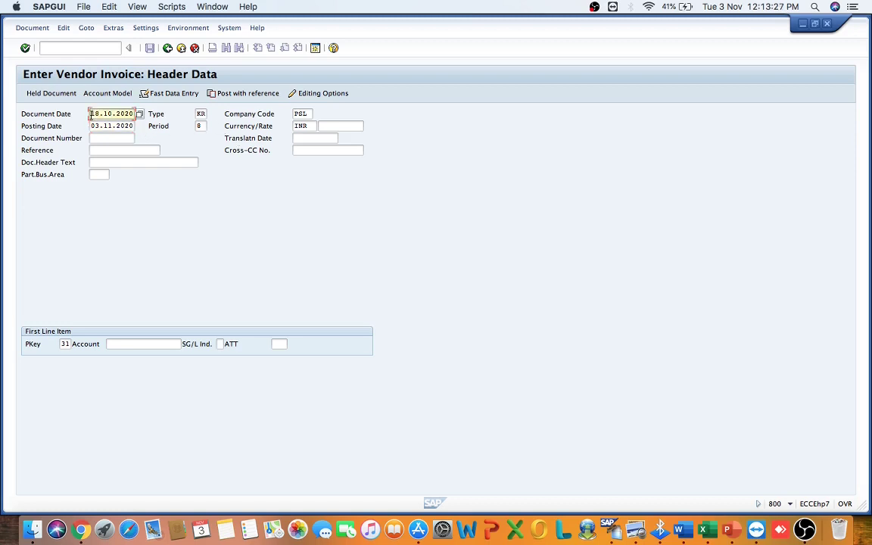
{"action": "key", "text": "shift+Right"}
{"action": "key", "text": "shift+Right"}
{"action": "key", "text": "shift+Right"}
{"action": "key", "text": "shift+Right"}
{"action": "key", "text": "shift+Right"}
{"action": "key", "text": "shift+Right"}
{"action": "key", "text": "shift+Right"}
{"action": "key", "text": "shift+Right"}
{"action": "key", "text": "shift+Right"}
{"action": "key", "text": "shift+Right"}
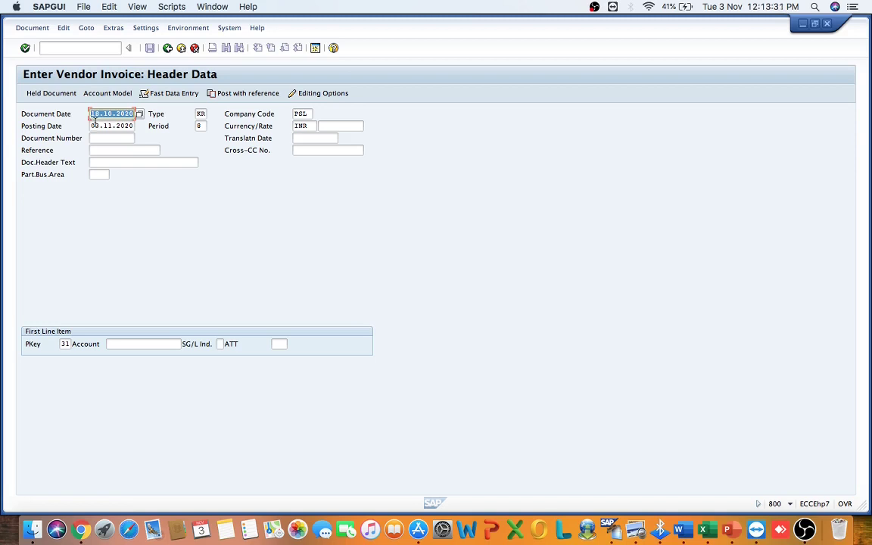
{"action": "left_click", "coordinate": [92, 126]}
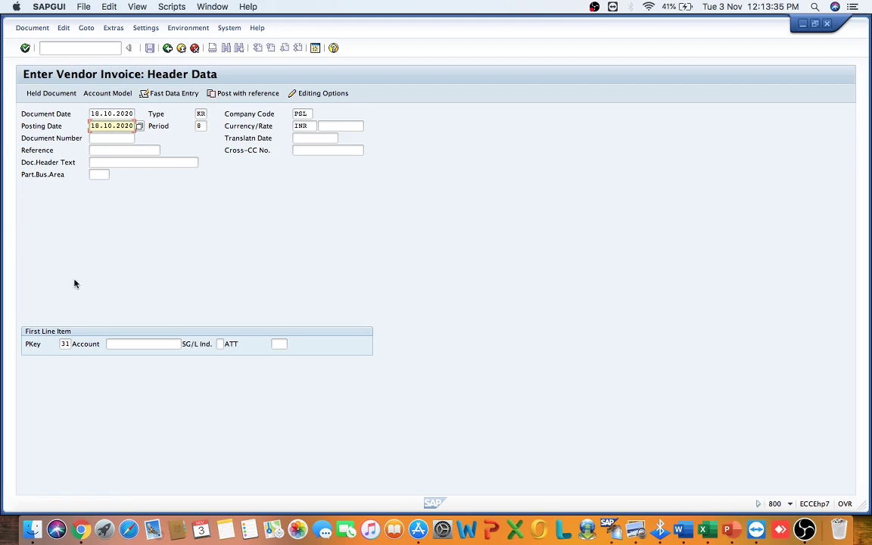
Enter the Godrej Steel Limited vendor account for the first line item with posting key 31, accept the period adjustment and open the item details.
{"action": "left_click", "coordinate": [115, 344]}
{"action": "type", "text": "1"}
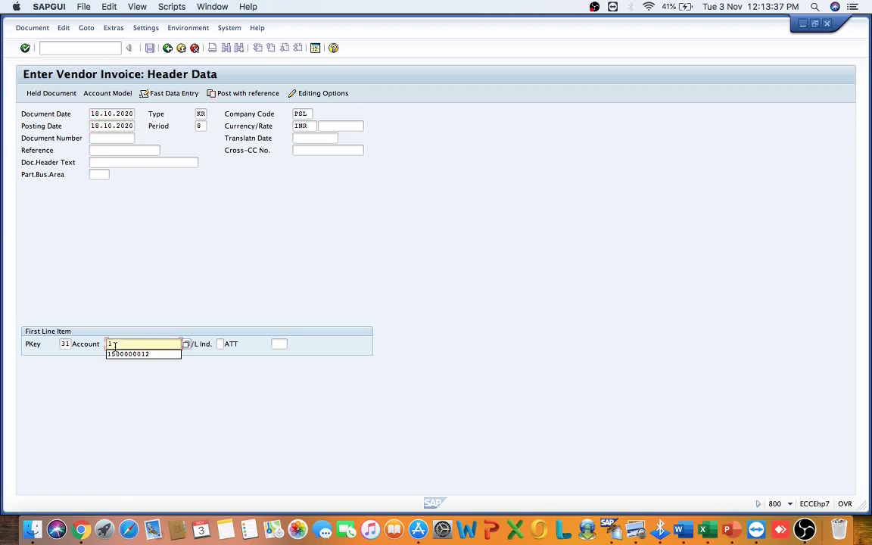
{"action": "key", "text": "Return"}
{"action": "key", "text": "Return"}
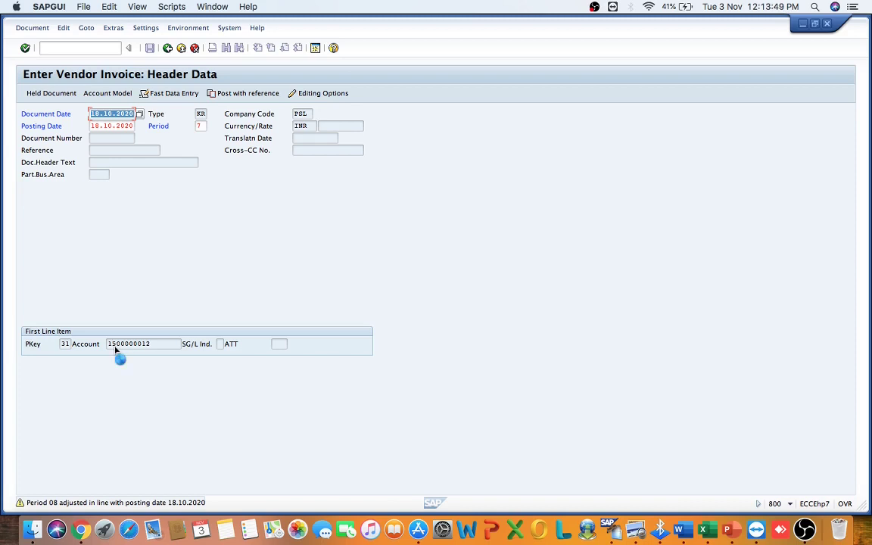
{"action": "key", "text": "Return"}
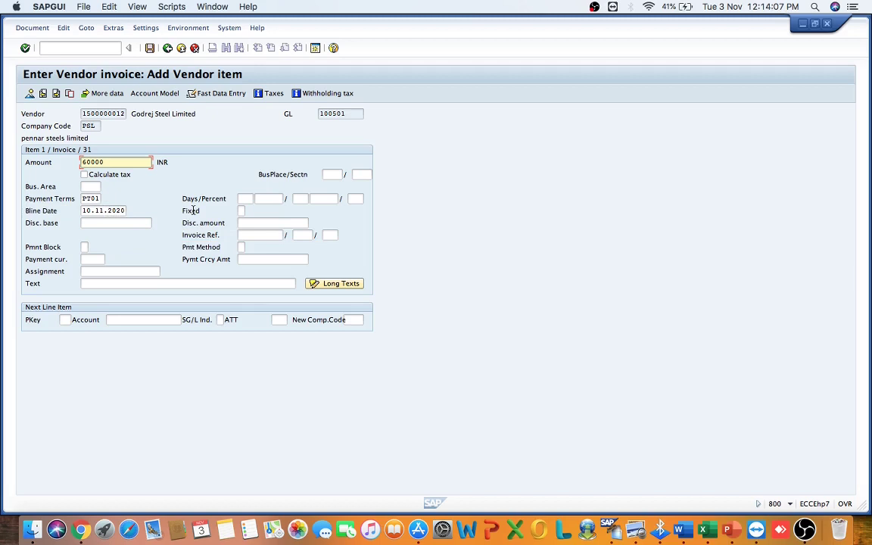
Set the vendor item's amount to 60000 INR and its text to "16 to 31 due on next month 10th".
{"action": "left_click", "coordinate": [91, 283]}
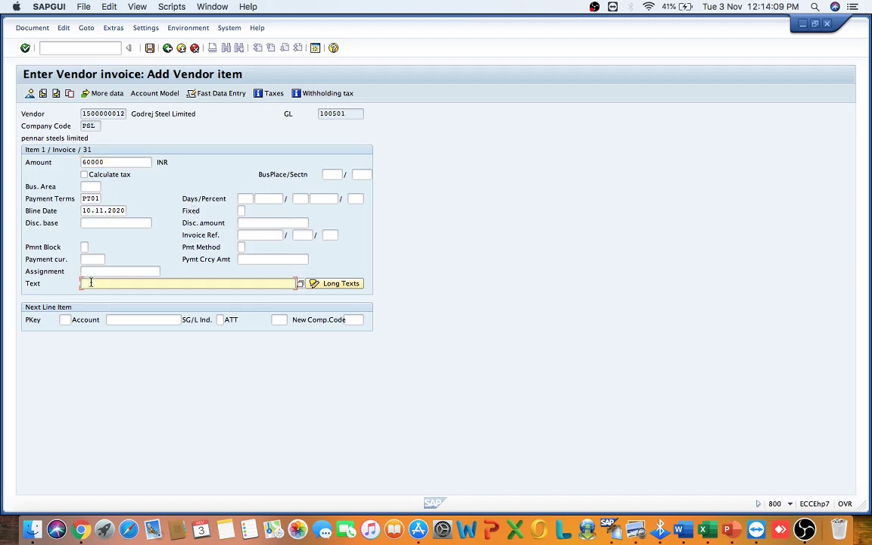
{"action": "type", "text": "10"}
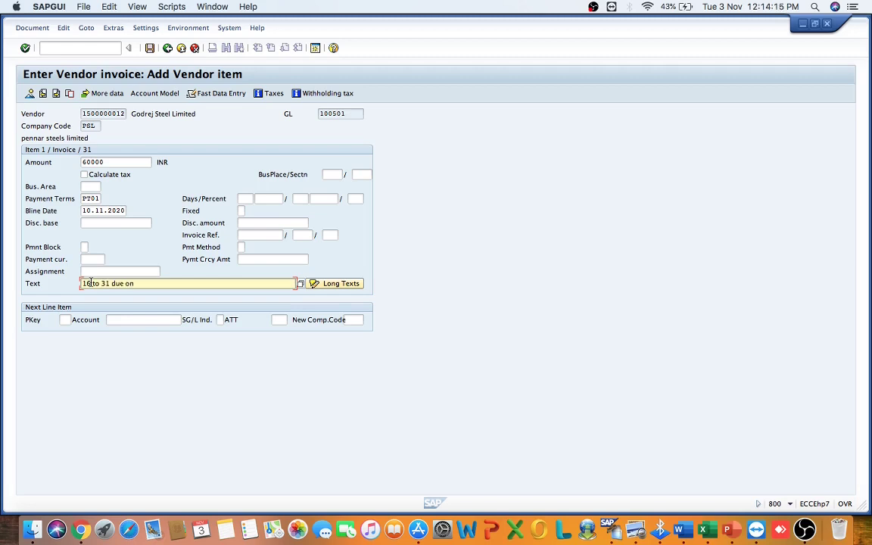
{"action": "type", "text": "to 31 due on next month 10th"}
{"action": "left_click", "coordinate": [66, 319]}
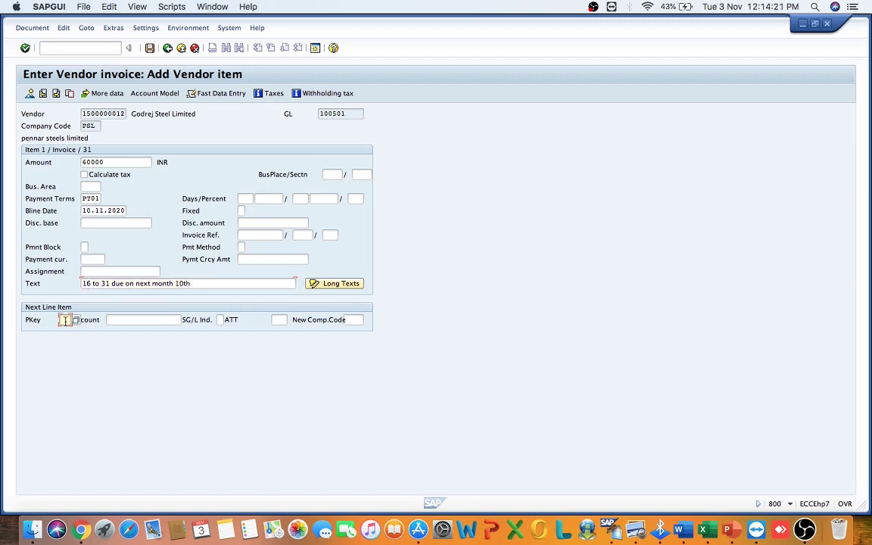
Enter posting key 40 and the Inventory RM G/L account for the next line item and proceed.
{"action": "type", "text": "40"}
{"action": "key", "text": "Tab"}
{"action": "type", "text": "2"}
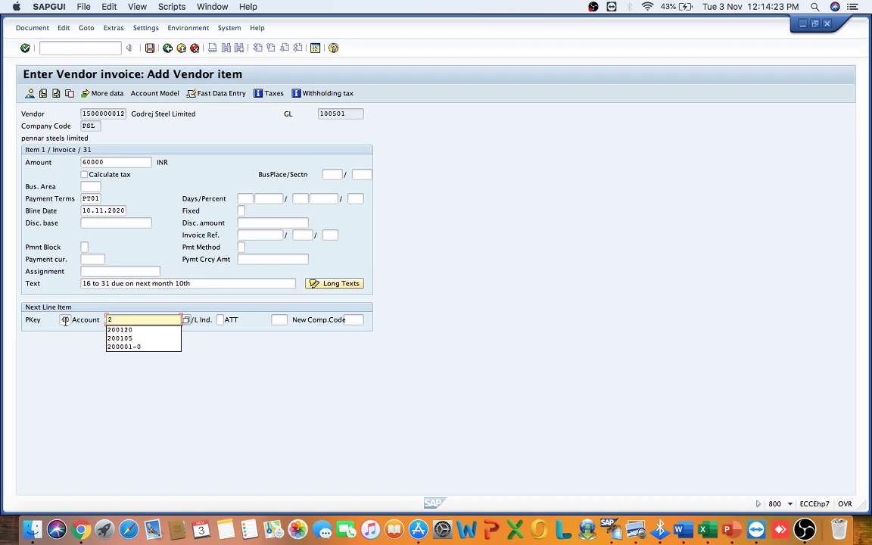
{"action": "key", "text": "Down"}
{"action": "key", "text": "Return"}
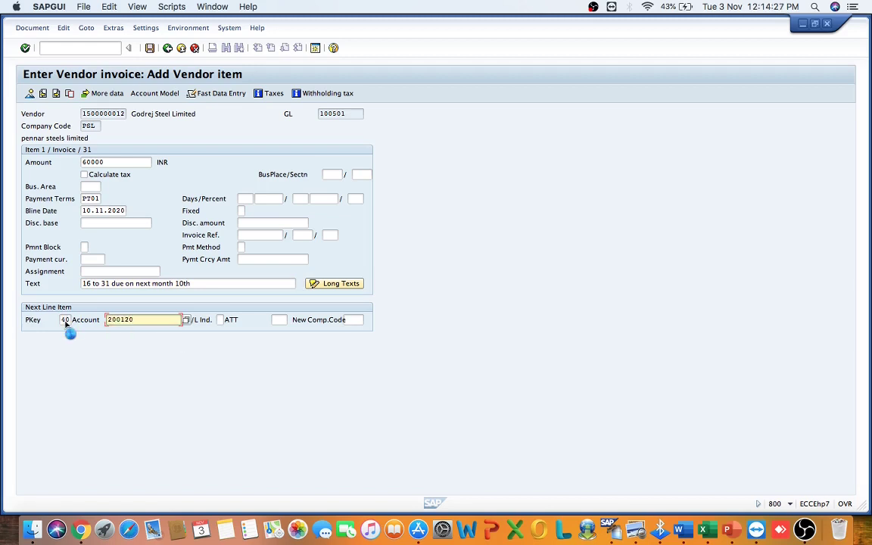
{"action": "key", "text": "Return"}
Clear the withholding tax codes of both Section 194C entries and accept the withholding tax information.
{"action": "left_click", "coordinate": [90, 173]}
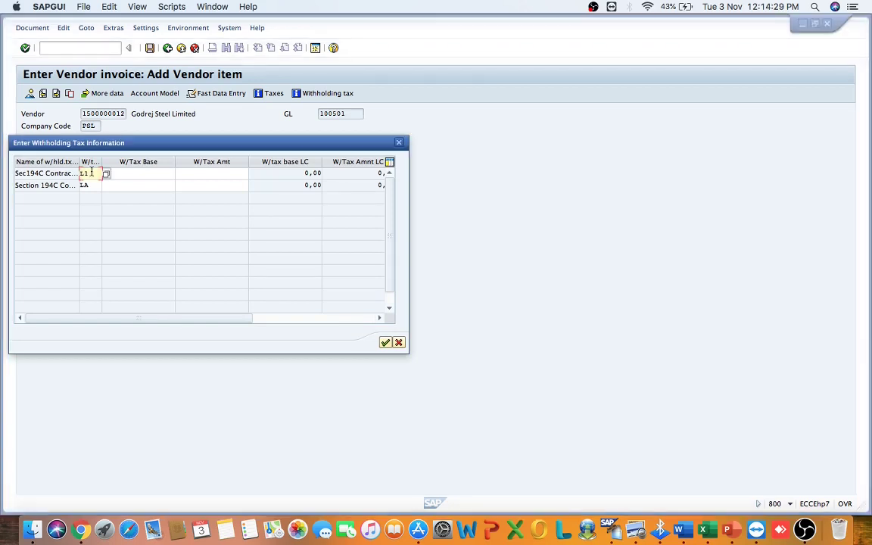
{"action": "key", "text": "BackSpace"}
{"action": "key", "text": "BackSpace"}
{"action": "left_click", "coordinate": [92, 185]}
{"action": "key", "text": "BackSpace"}
{"action": "key", "text": "BackSpace"}
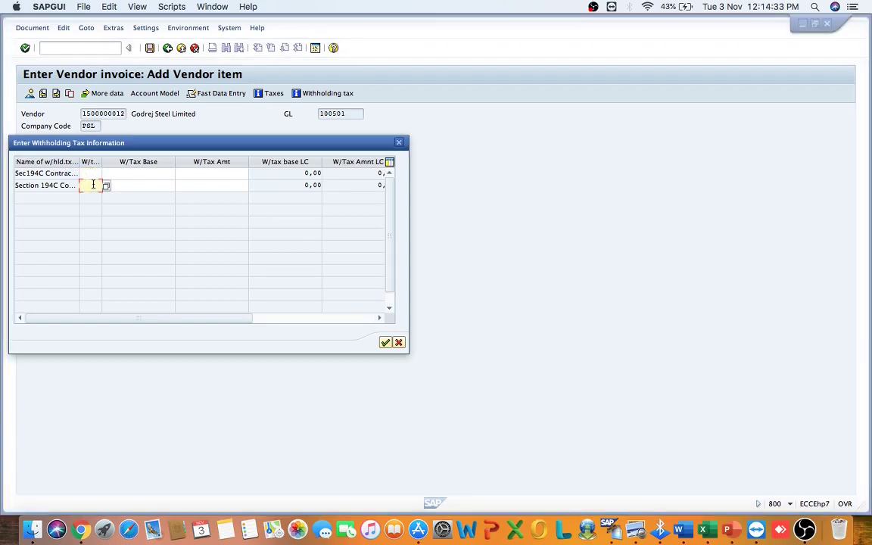
{"action": "left_click", "coordinate": [384, 343]}
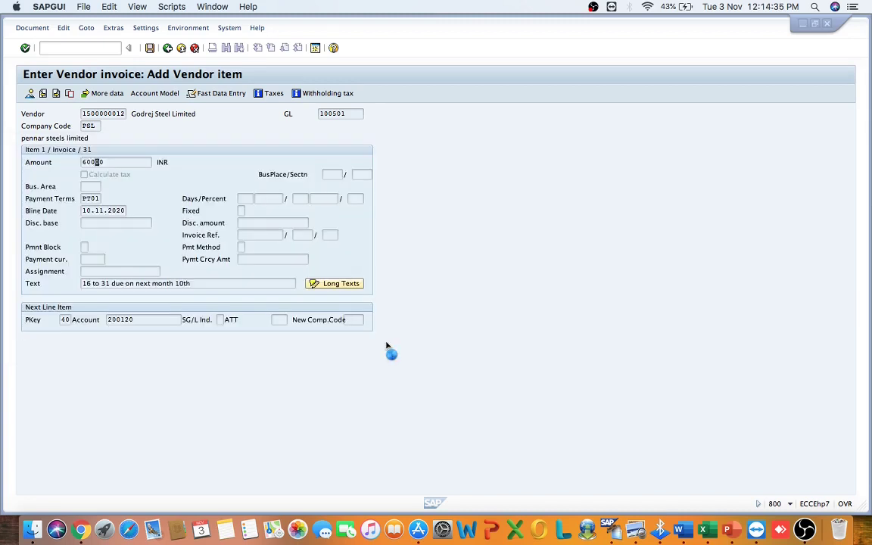
Fill the Inventory RM debit item with amount * and text +, then simulate and post the vendor invoice.
{"action": "key", "text": "Return"}
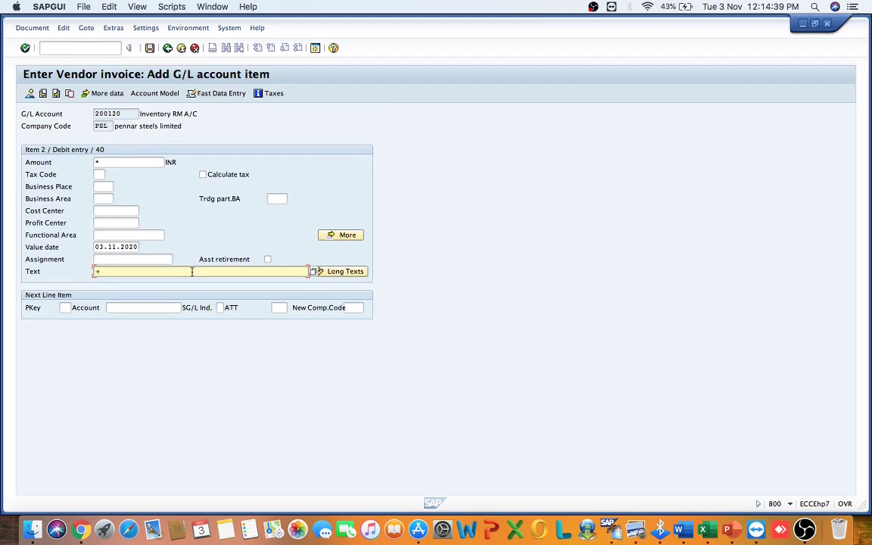
{"action": "key", "text": "Return"}
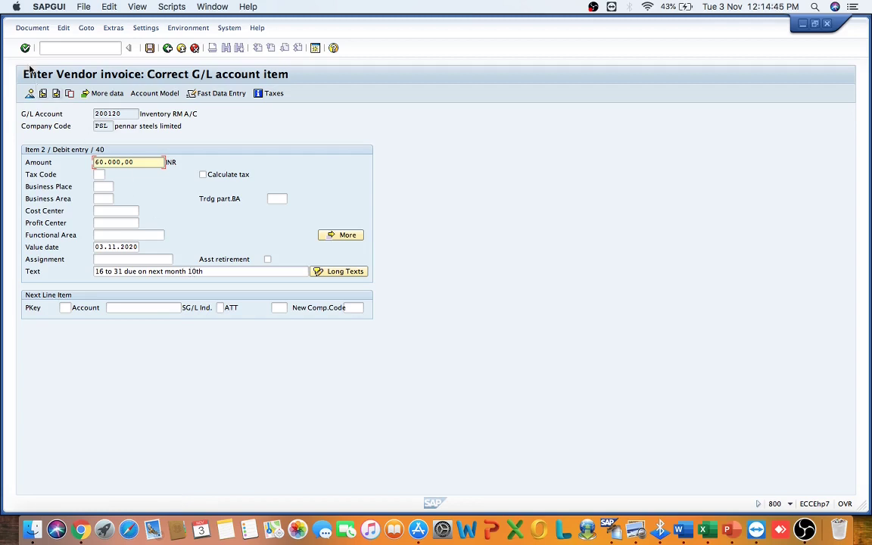
{"action": "left_click", "coordinate": [31, 29]}
{"action": "left_click", "coordinate": [25, 72]}
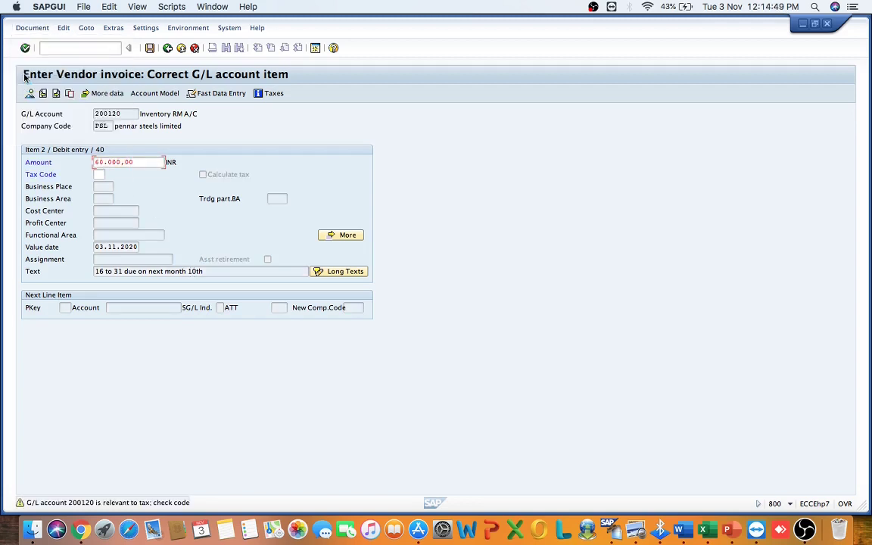
{"action": "key", "text": "Return"}
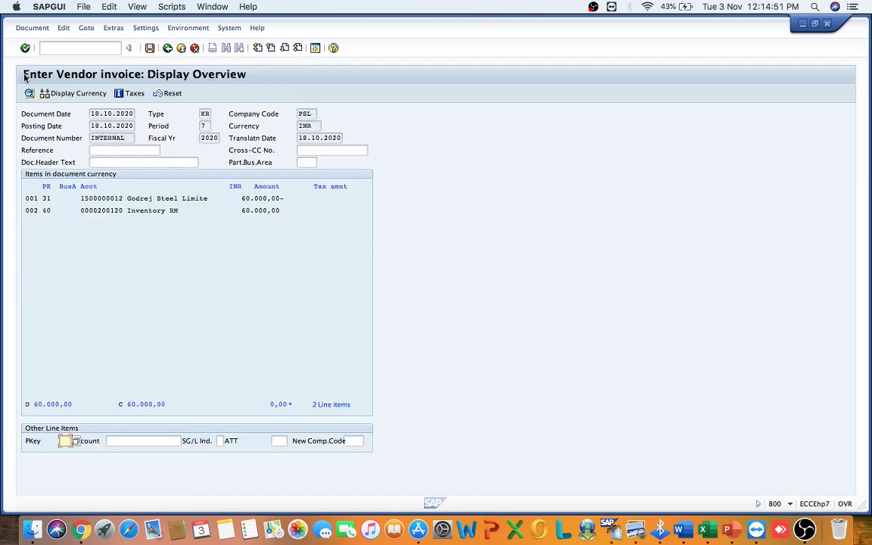
{"action": "left_click", "coordinate": [150, 48]}
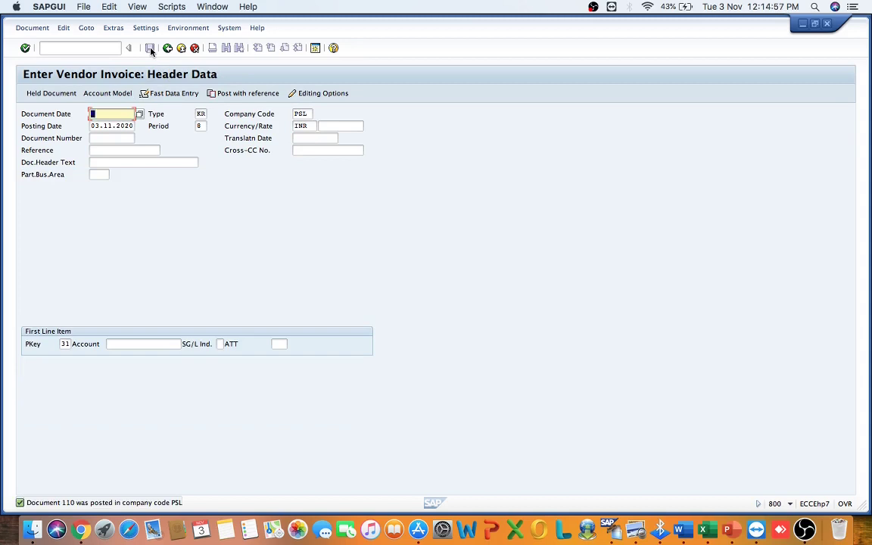
Switch to Word and highlight the "16 to 31 on 10th next month" test line in yellow.
{"action": "key", "text": "super+Tab"}
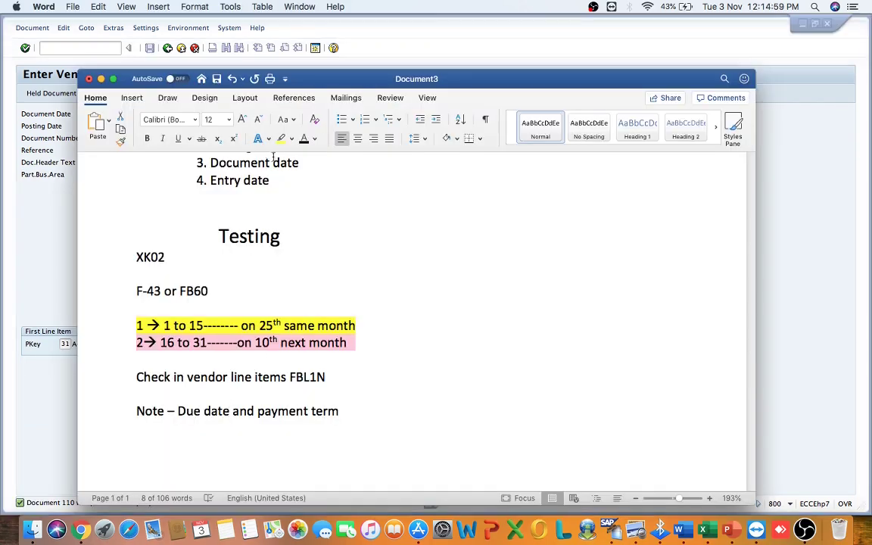
{"action": "left_click", "coordinate": [280, 139]}
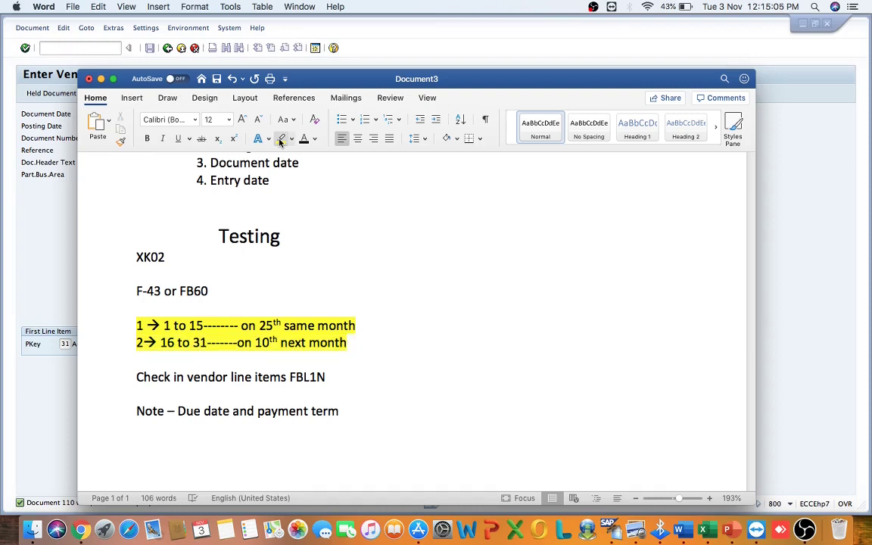
{"action": "key", "text": "F2"}
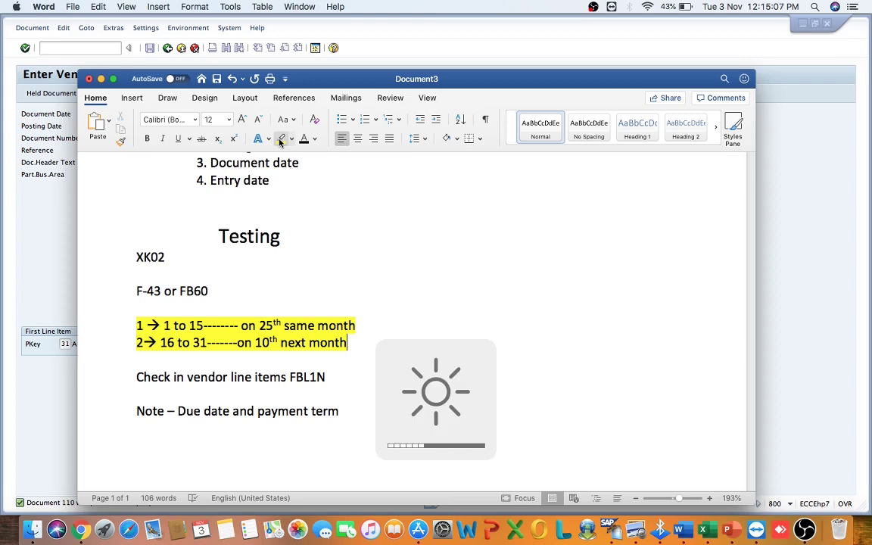
{"action": "scroll", "coordinate": [278, 284], "scroll_direction": "down", "scroll_amount": 3}
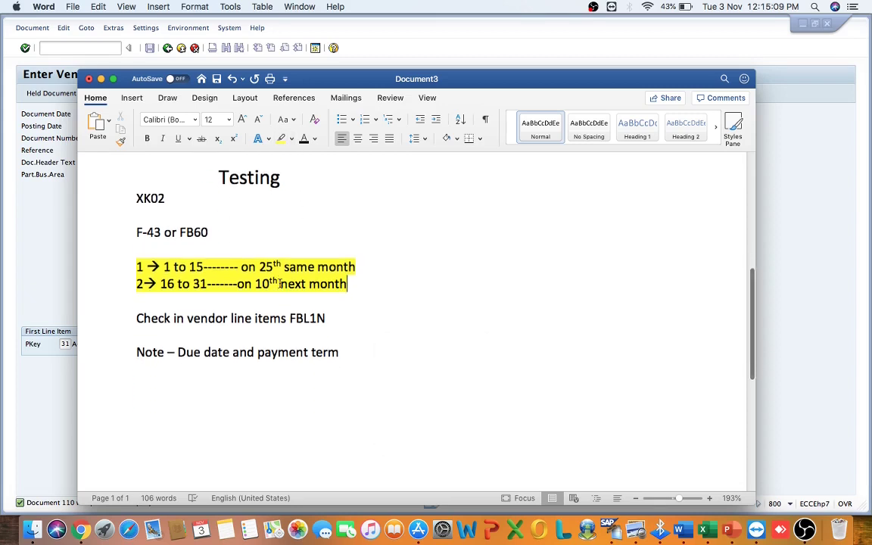
Switch back to SAP and open the vendor line item display with /nfbl1n.
{"action": "key", "text": "super+Tab"}
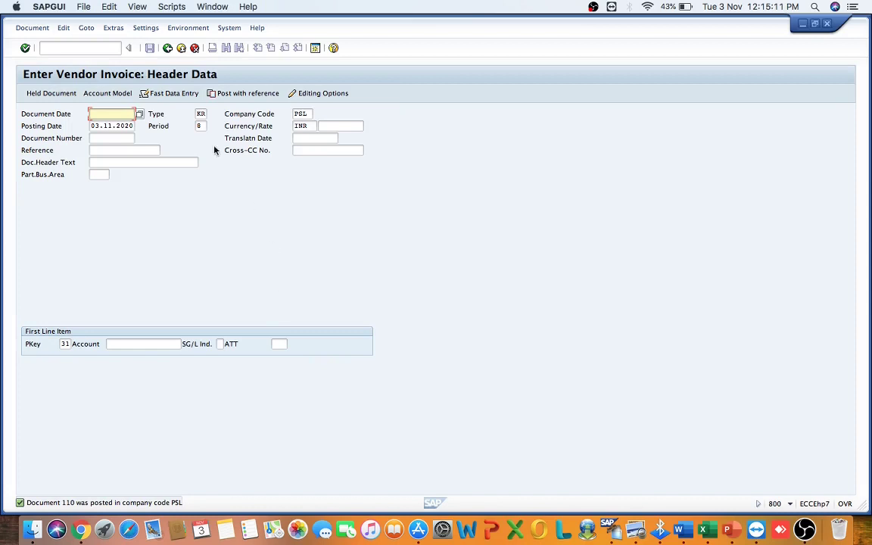
{"action": "left_click", "coordinate": [84, 48]}
{"action": "type", "text": "/nfbl"}
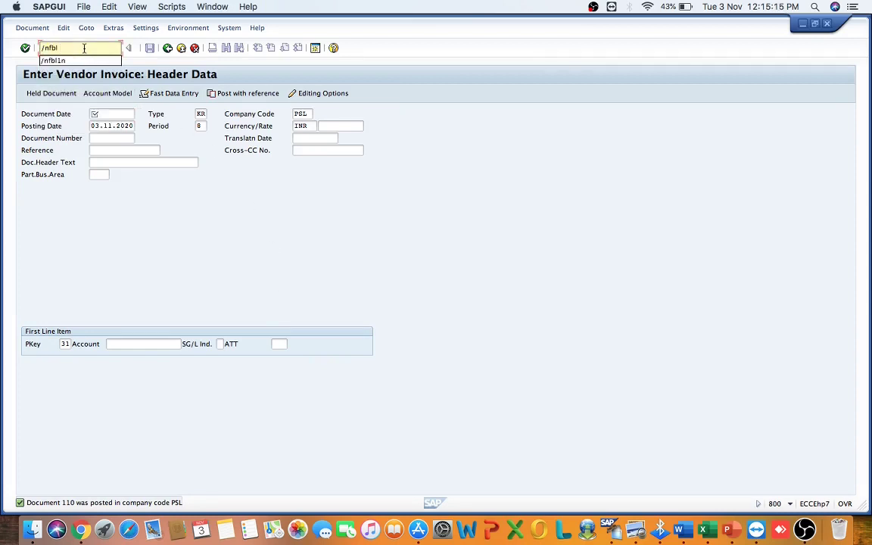
{"action": "type", "text": "1n"}
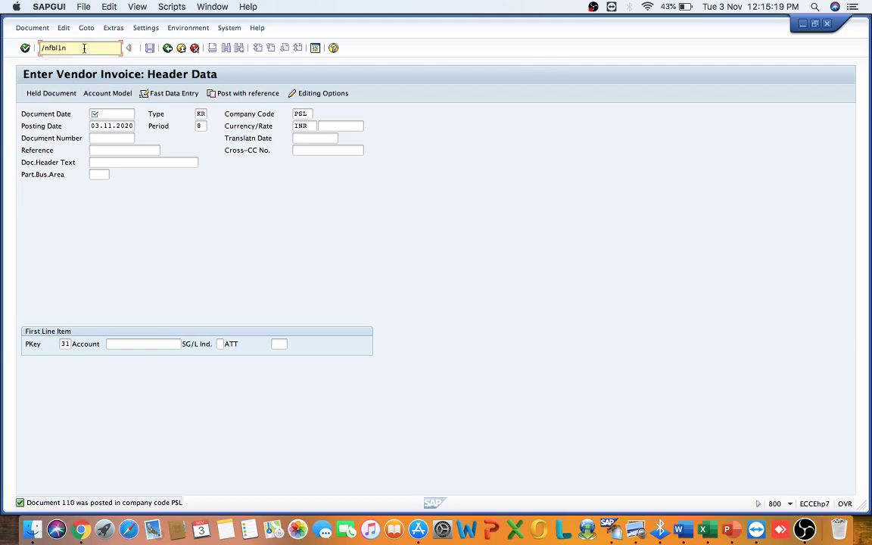
{"action": "key", "text": "Return"}
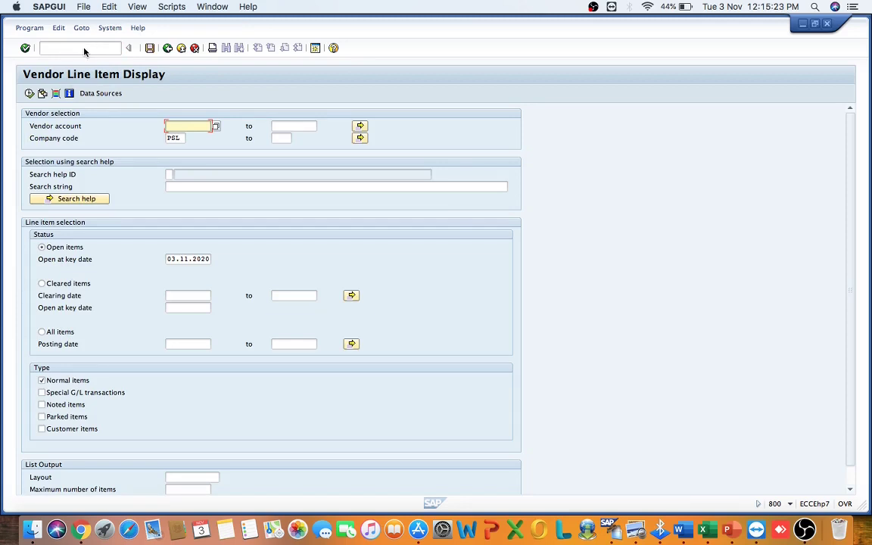
Select the Godrej Steel Limited vendor account in company code PSL and display its open line items.
{"action": "key", "text": "super+Tab"}
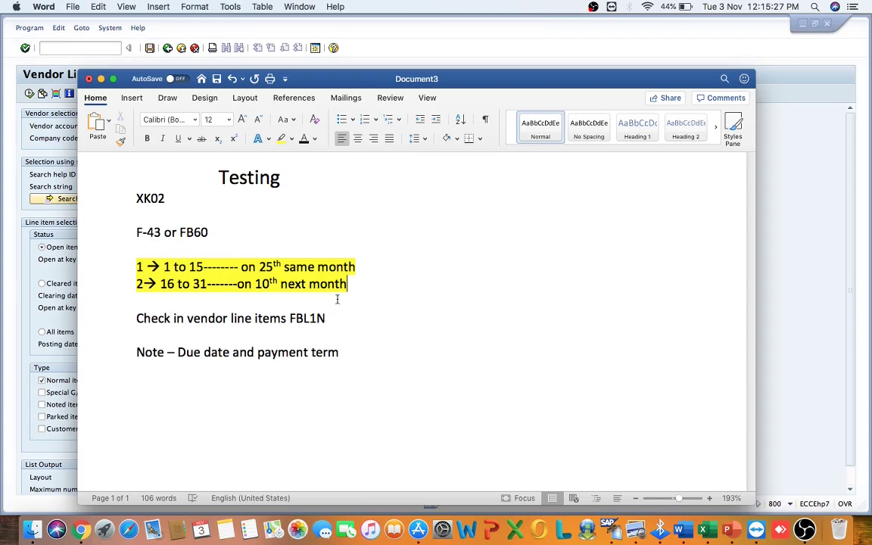
{"action": "key", "text": "super+Tab"}
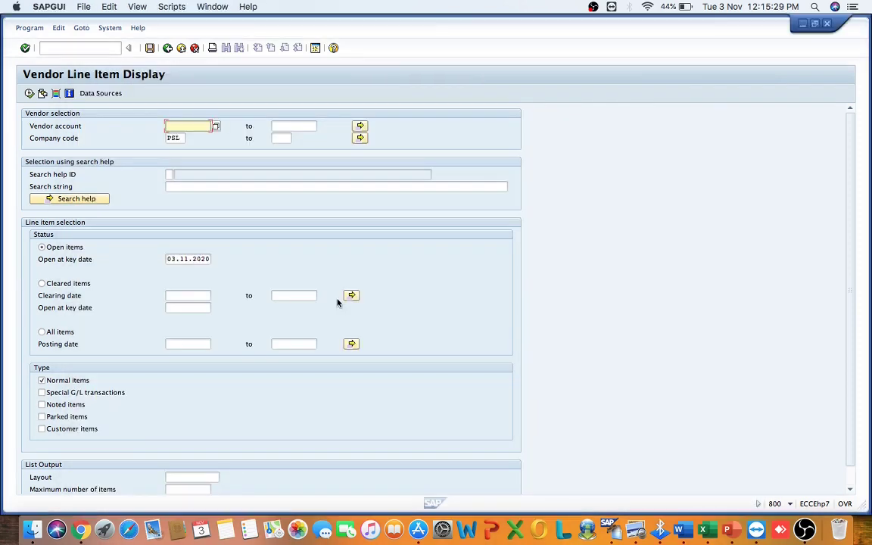
{"action": "type", "text": "1"}
{"action": "key", "text": "Down"}
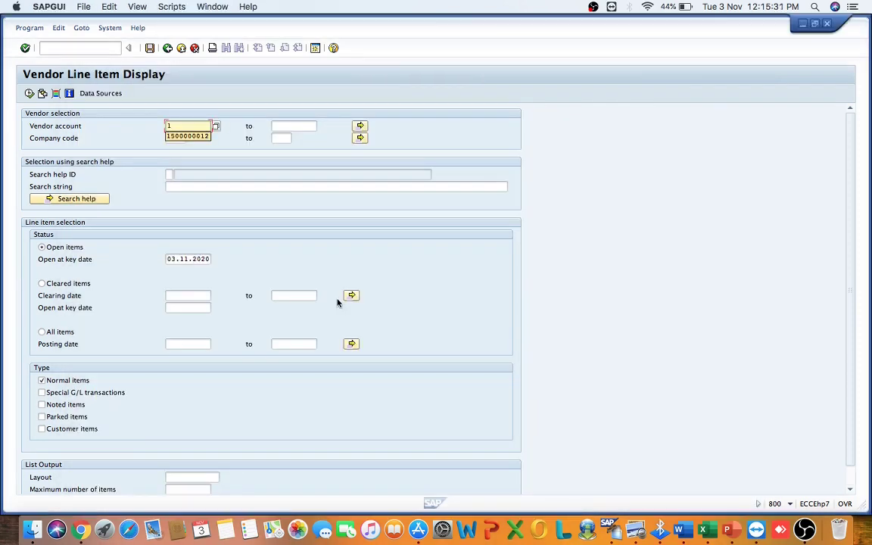
{"action": "key", "text": "Return"}
{"action": "key", "text": "Tab"}
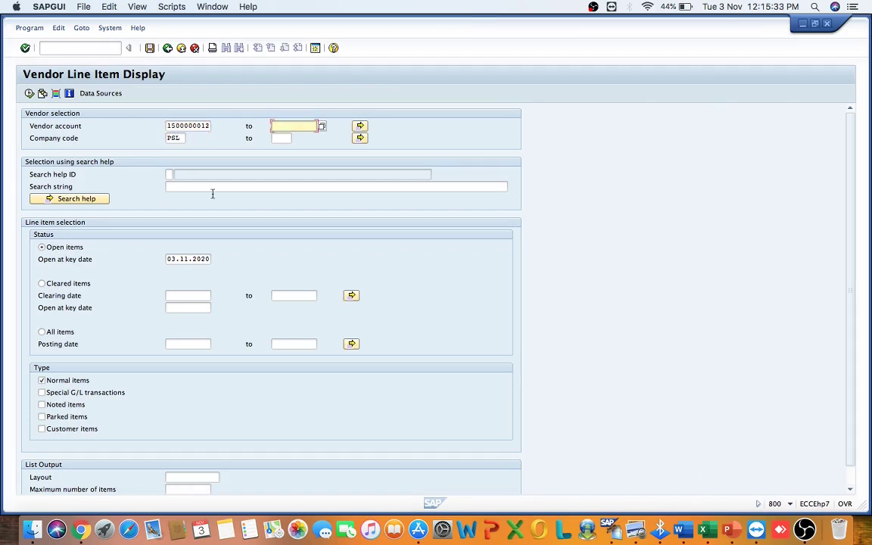
{"action": "left_click", "coordinate": [29, 95]}
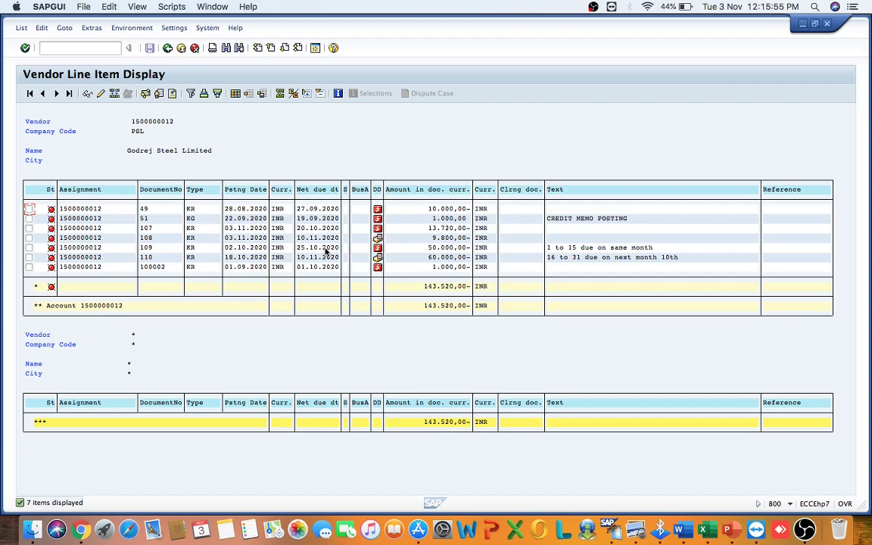
Find the hidden field with "term", add Terms of Payment to the line item layout and apply it.
{"action": "left_click", "coordinate": [234, 91]}
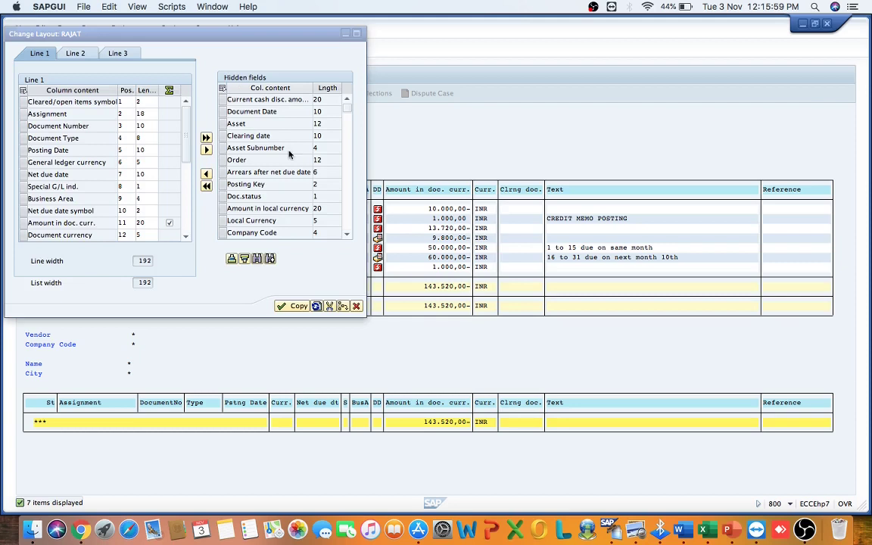
{"action": "left_click", "coordinate": [257, 259]}
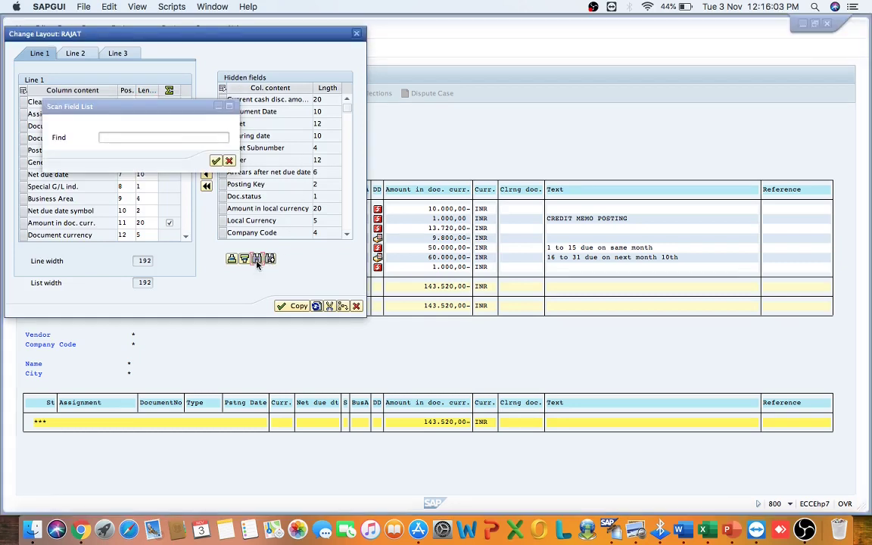
{"action": "type", "text": "term"}
{"action": "key", "text": "Return"}
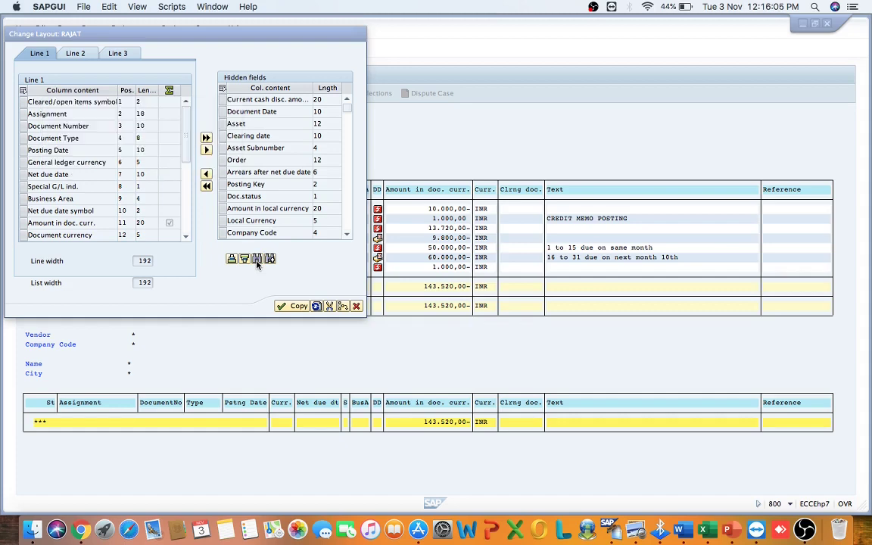
{"action": "left_click", "coordinate": [208, 174]}
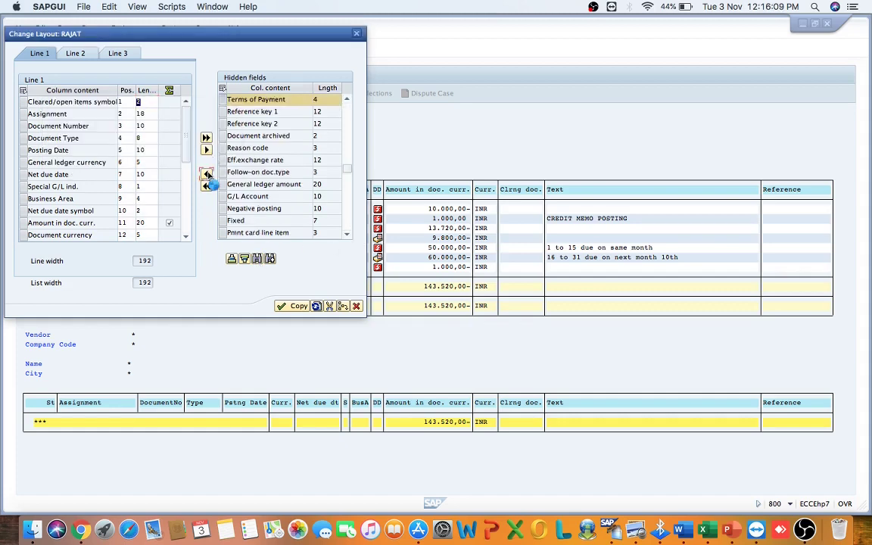
{"action": "left_click", "coordinate": [290, 308]}
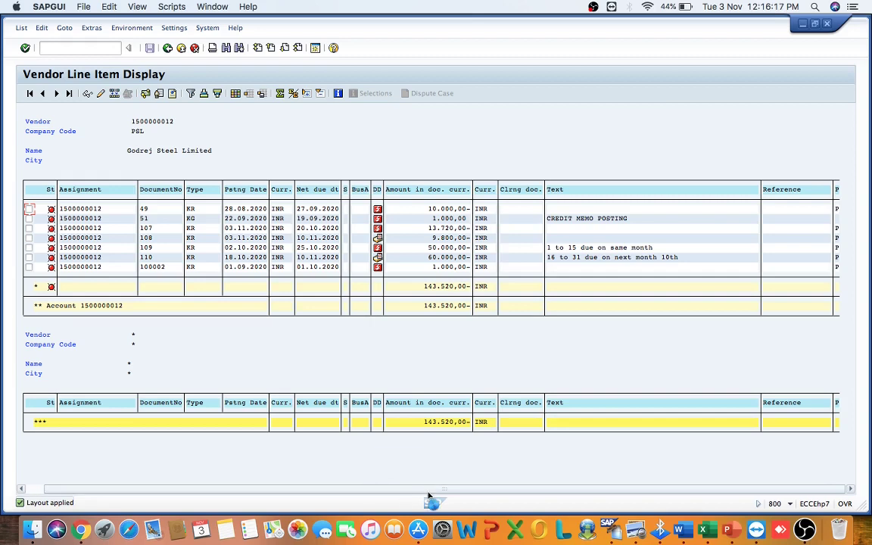
{"action": "scroll", "coordinate": [427, 498], "scroll_direction": "right", "scroll_amount": 2}
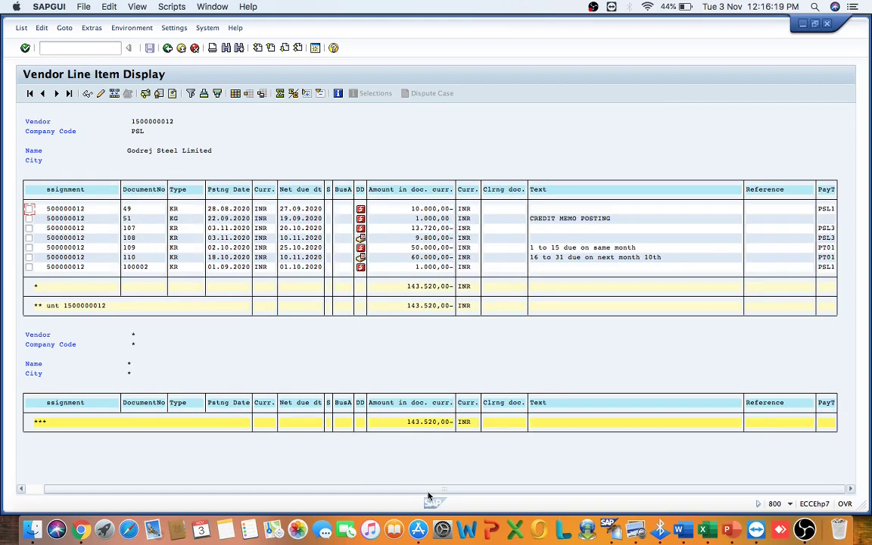
Open the line item layout and remove Terms of Payment from the displayed columns.
{"action": "left_click", "coordinate": [235, 96]}
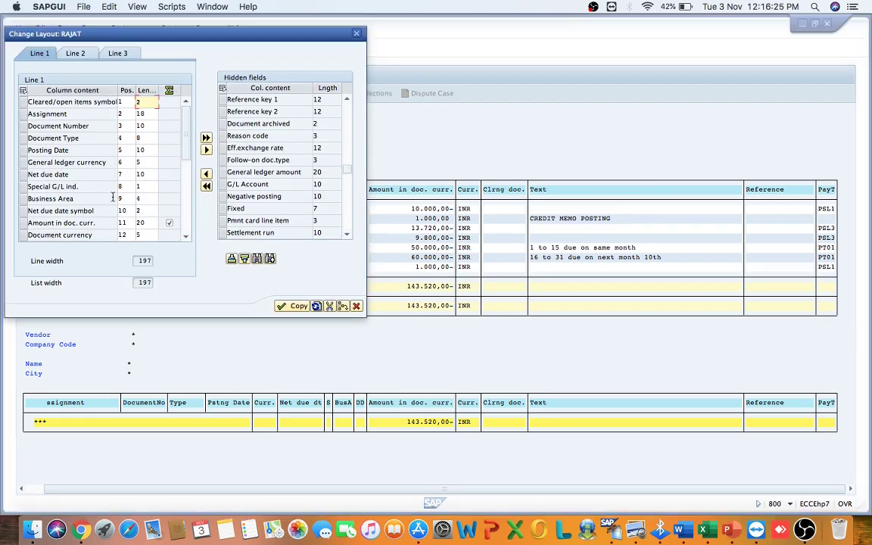
{"action": "left_click", "coordinate": [186, 238]}
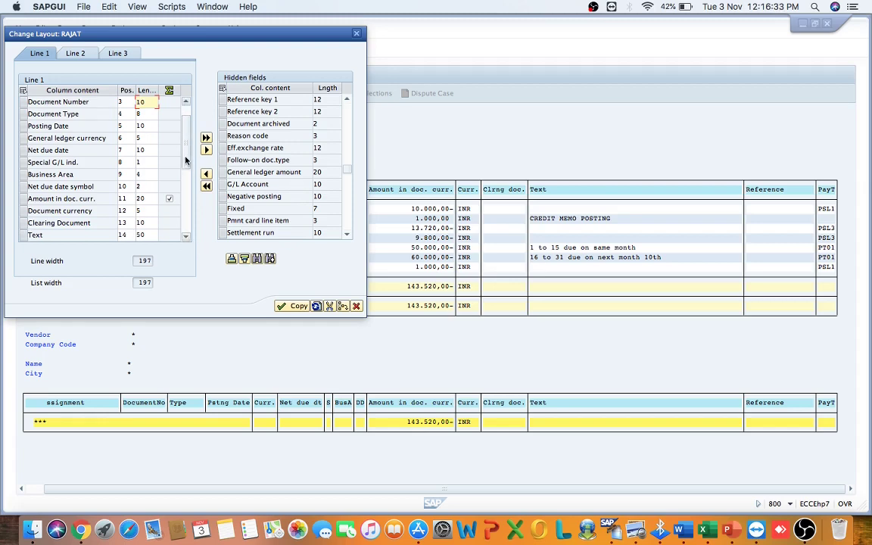
{"action": "left_click_drag", "start_coordinate": [186, 160], "coordinate": [180, 179]}
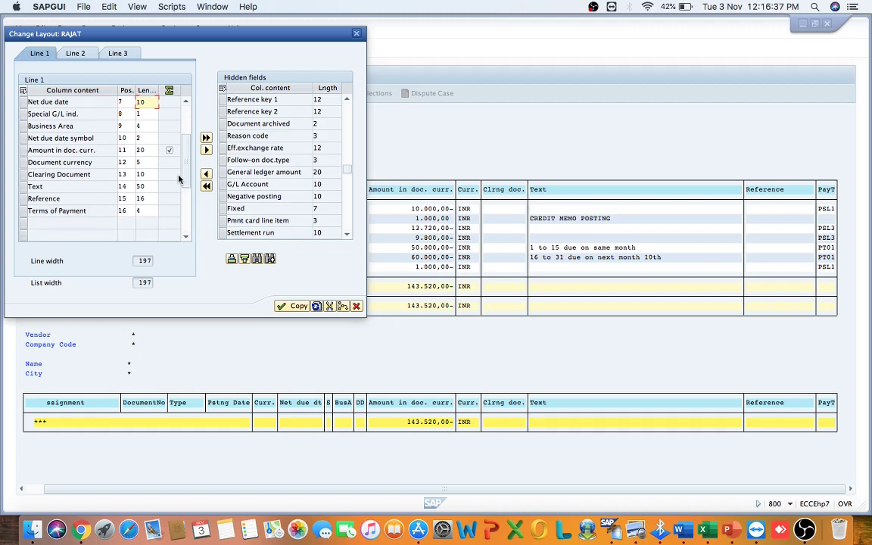
{"action": "left_click", "coordinate": [24, 211]}
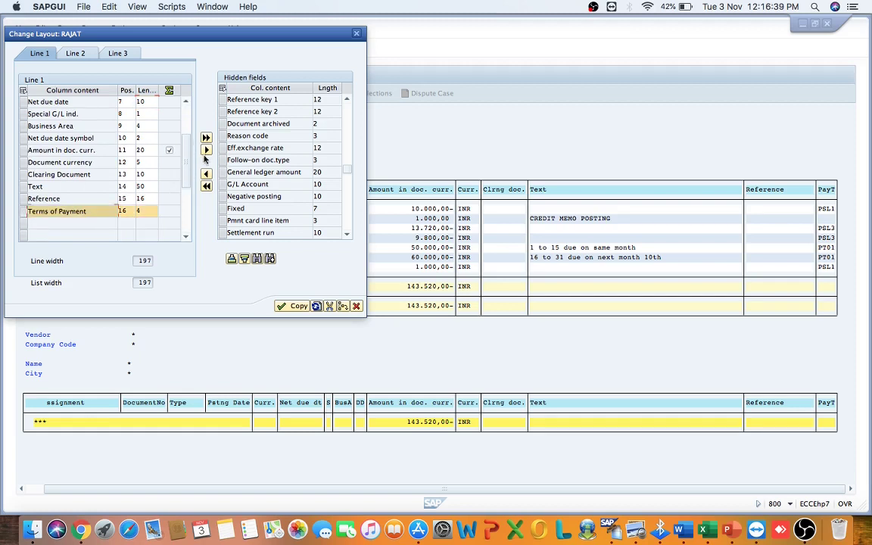
{"action": "left_click", "coordinate": [207, 150]}
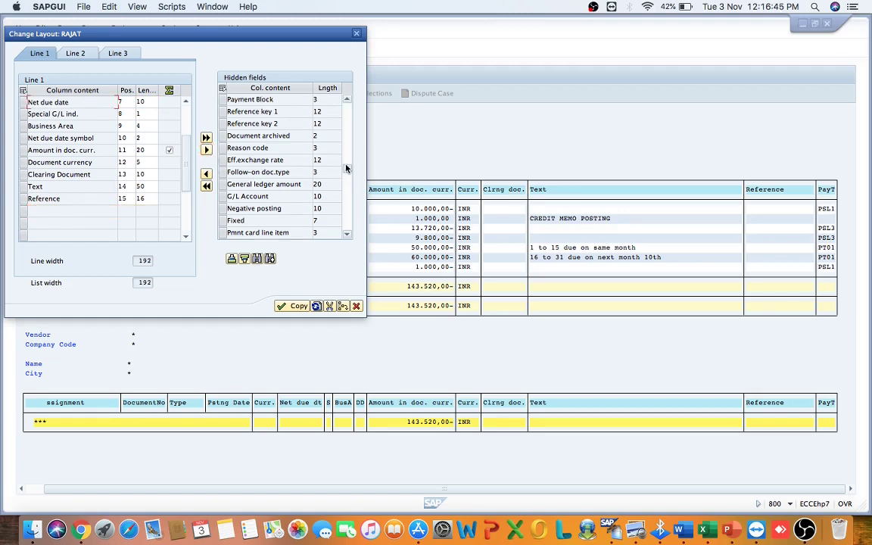
Find the hidden field with "TERM", insert Terms of Payment before Net due date and apply the layout.
{"action": "left_click", "coordinate": [257, 258]}
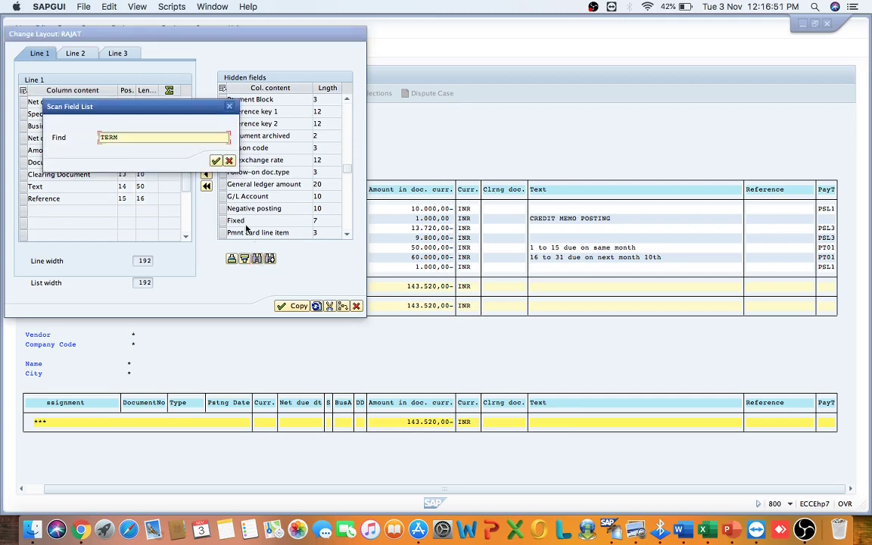
{"action": "left_click", "coordinate": [216, 161]}
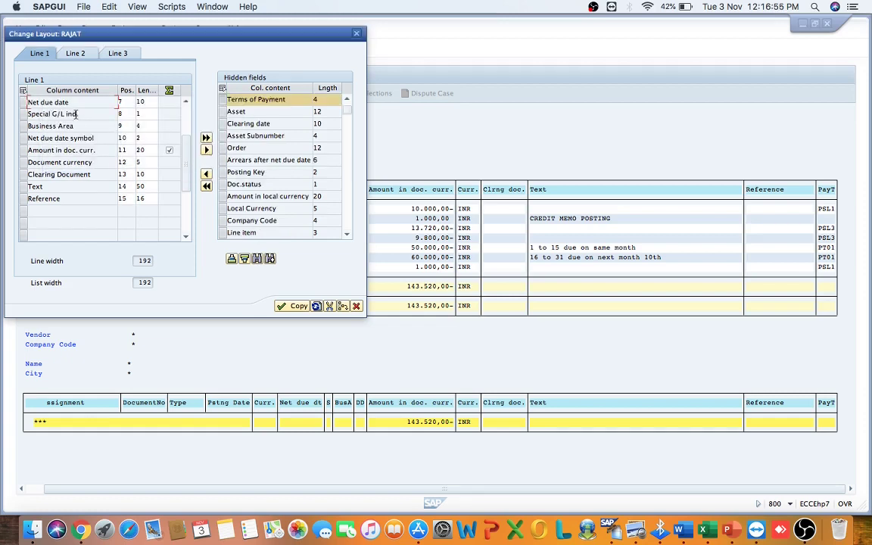
{"action": "left_click", "coordinate": [24, 104]}
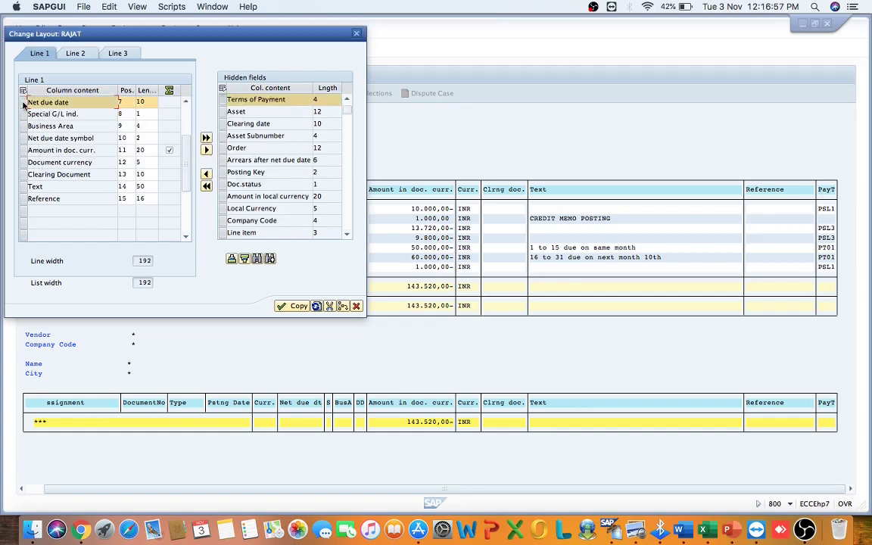
{"action": "left_click", "coordinate": [207, 176]}
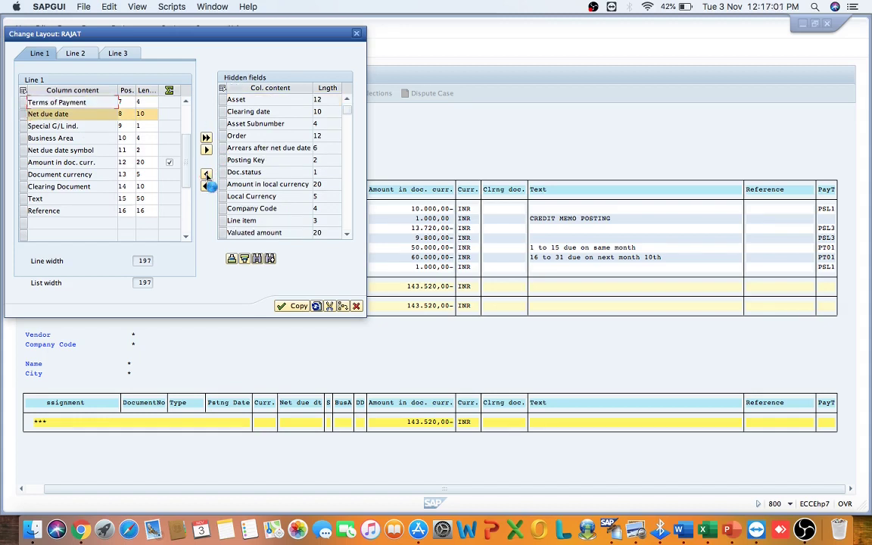
{"action": "left_click", "coordinate": [293, 307]}
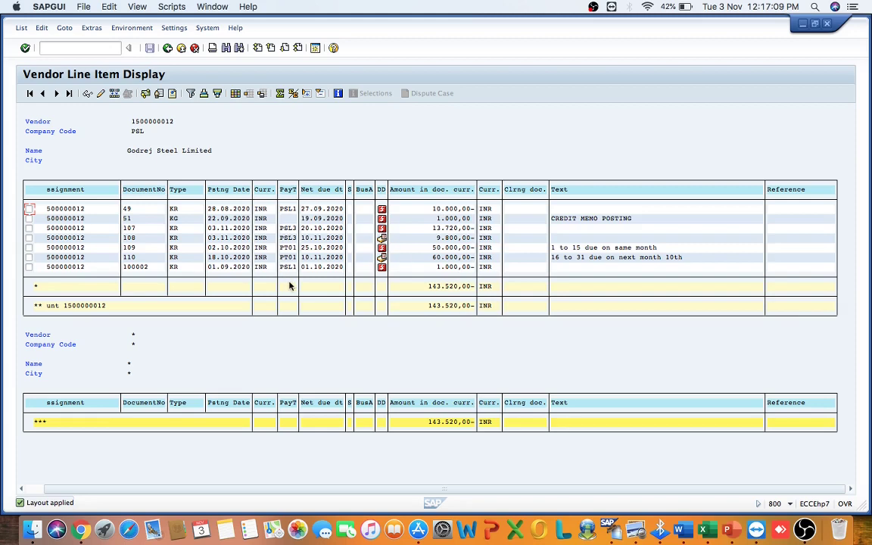
Filter the vendor line items by Terms of Payment PT01.
{"action": "left_click", "coordinate": [287, 190]}
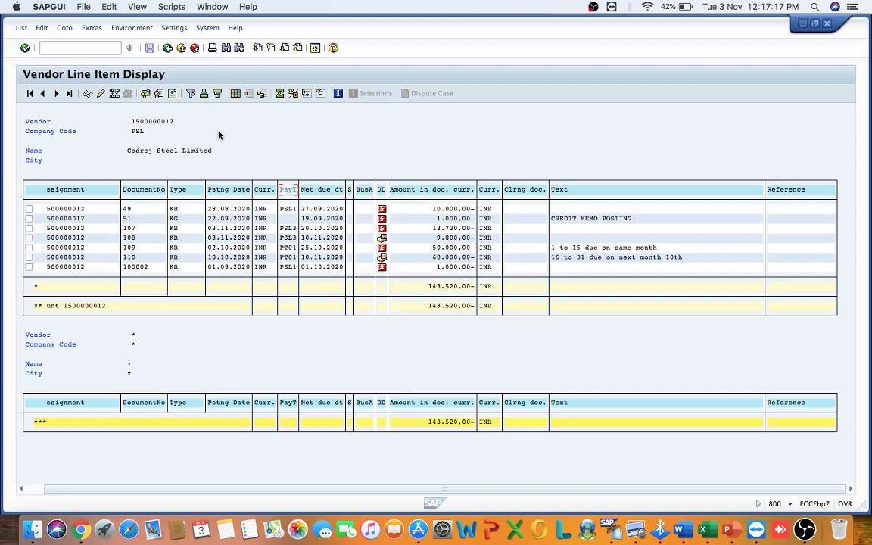
{"action": "left_click", "coordinate": [190, 93]}
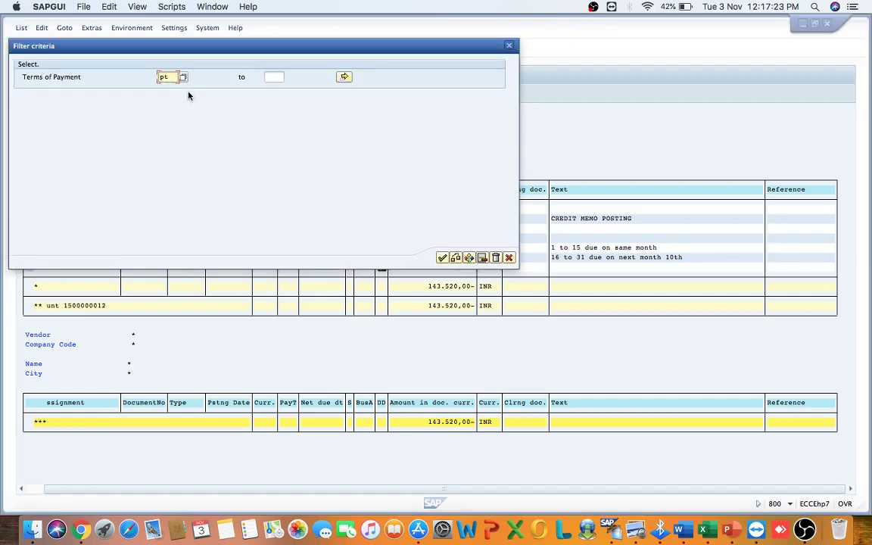
{"action": "key", "text": "Return"}
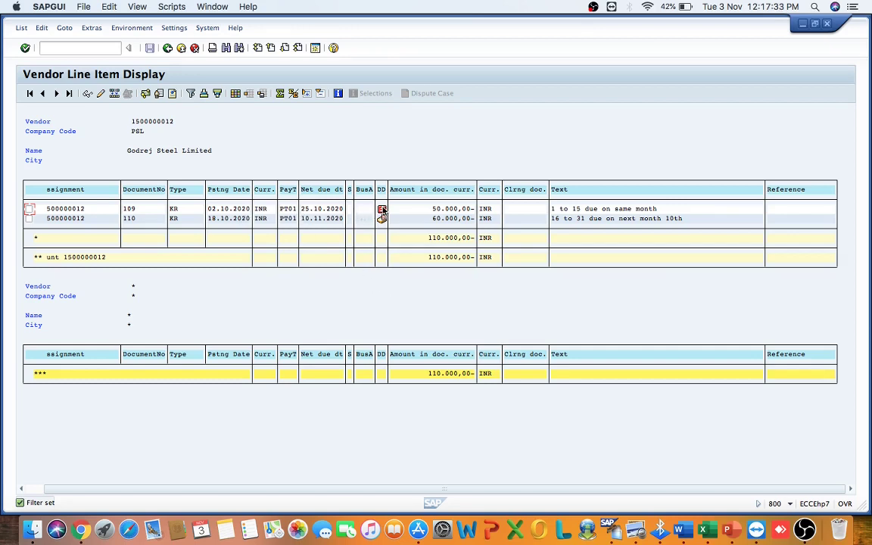
Check the PT01 baseline date settings in the other SAP session's Terms of Payment details, and return to the vendor line items.
{"action": "mouse_move", "coordinate": [382, 213]}
{"action": "key", "text": "ctrl+Up"}
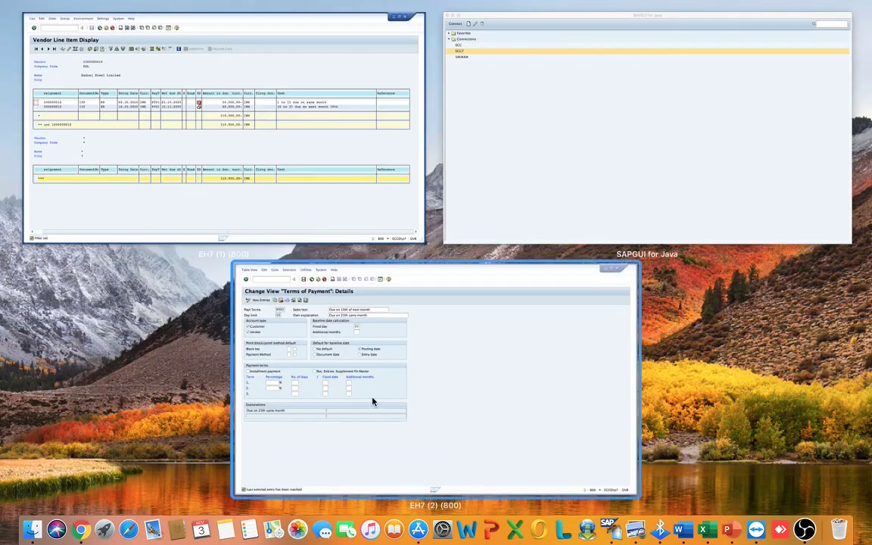
{"action": "left_click", "coordinate": [335, 356]}
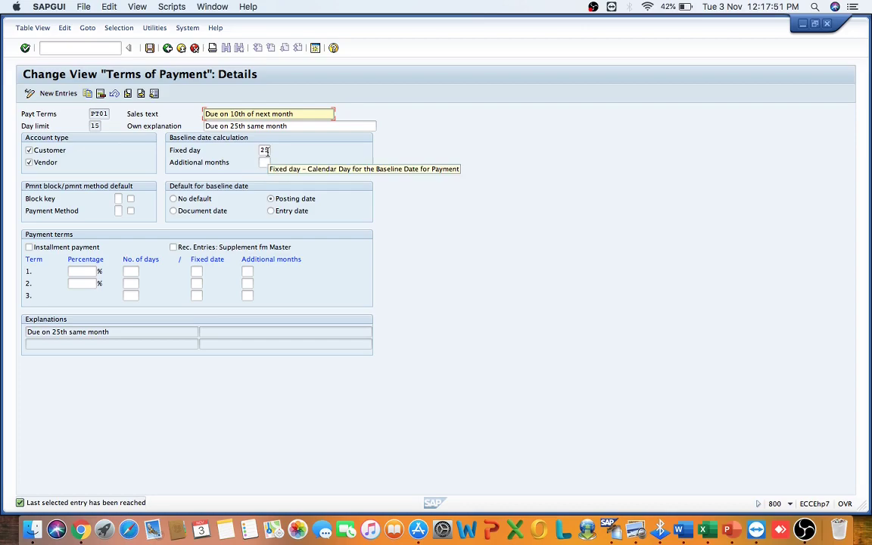
{"action": "key", "text": "ctrl+Up"}
{"action": "left_click", "coordinate": [360, 338]}
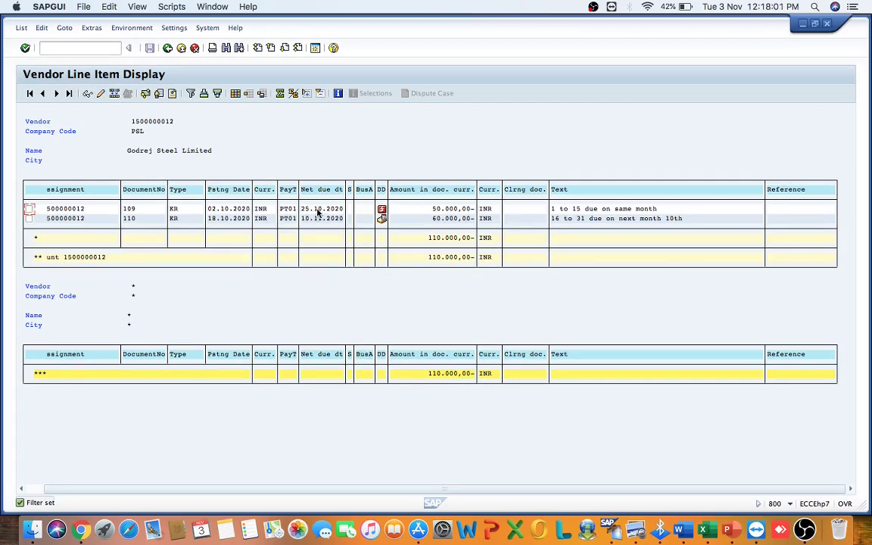
Look up the PT01 entry in the Terms of Payment details session and return to the vendor line items.
{"action": "key", "text": "ctrl+Down"}
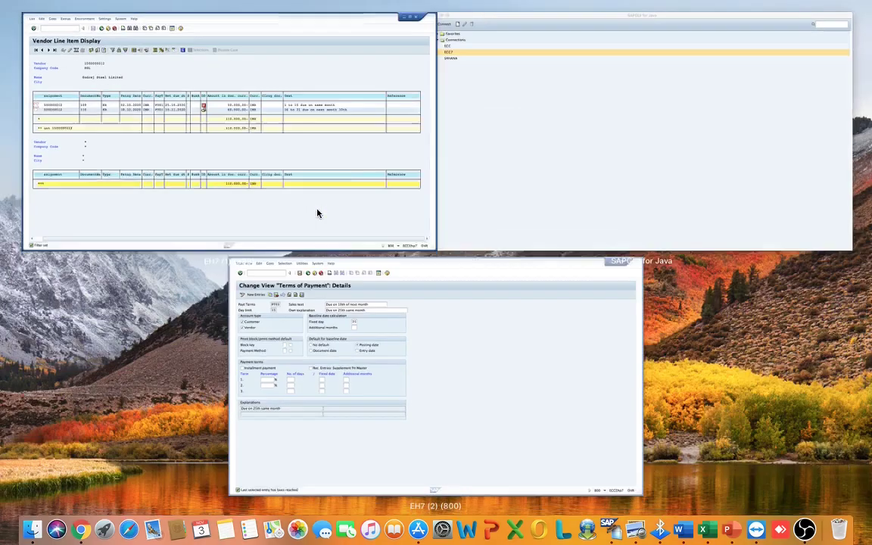
{"action": "left_click", "coordinate": [362, 347]}
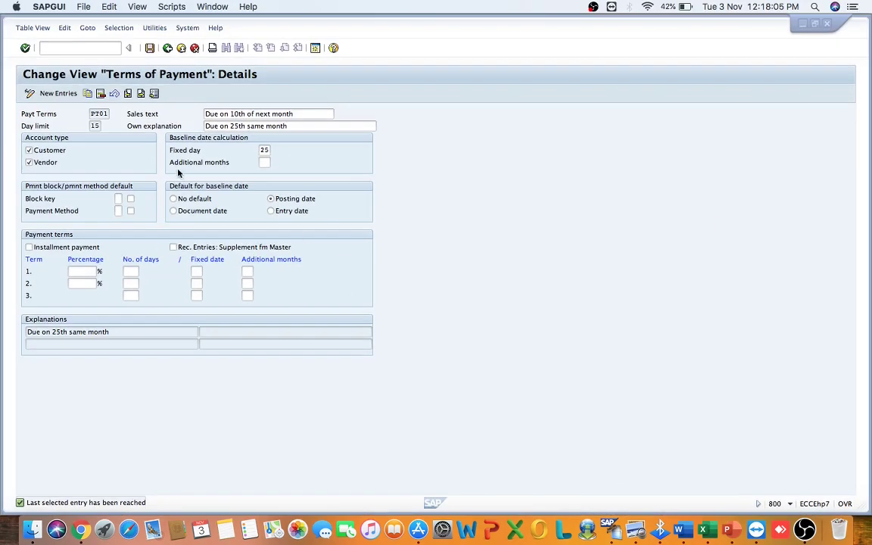
{"action": "left_click", "coordinate": [141, 93]}
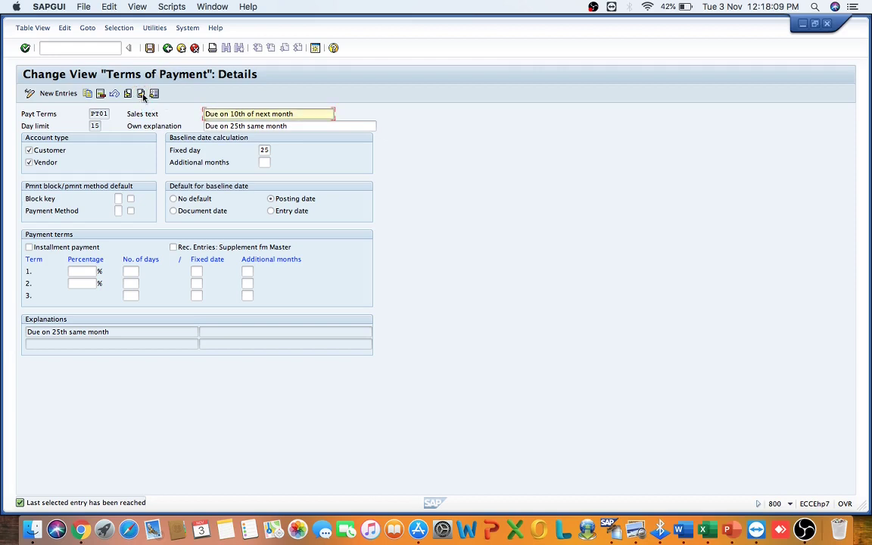
{"action": "left_click", "coordinate": [154, 93]}
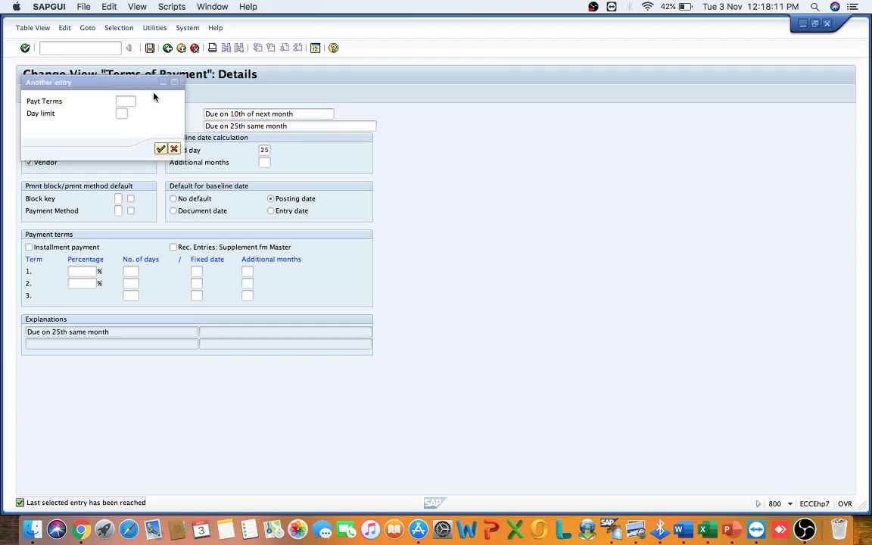
{"action": "type", "text": "pt01"}
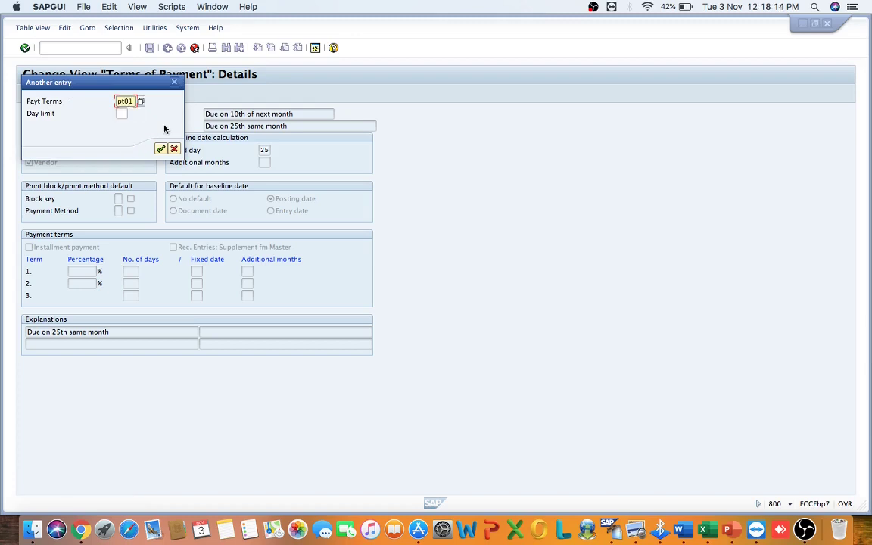
{"action": "key", "text": "Return"}
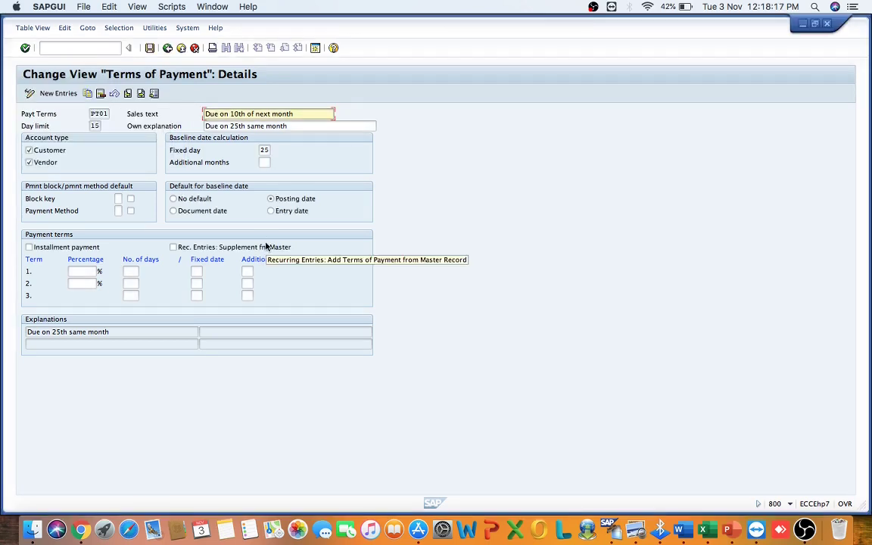
{"action": "key", "text": "ctrl+Up"}
{"action": "left_click", "coordinate": [368, 342]}
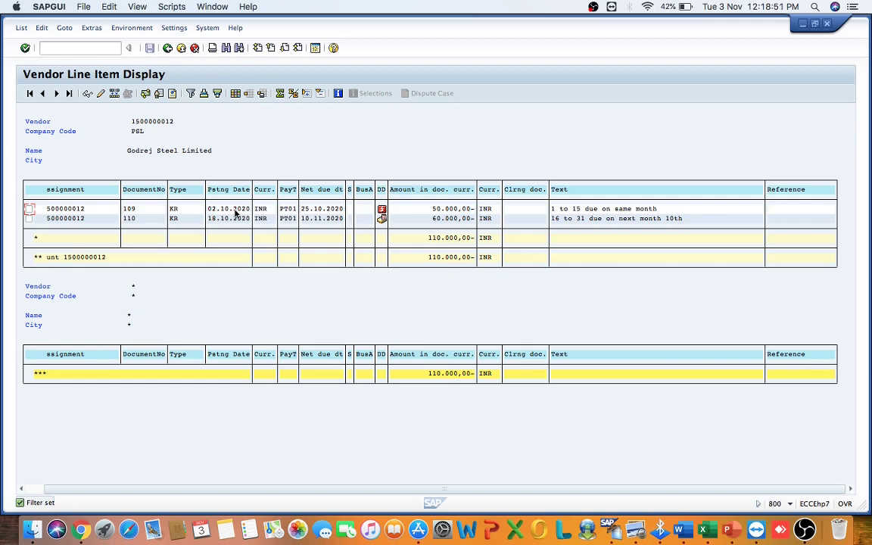
Switch to Word, select the "1 to 15 transaction" rule in the business scenario and compare it with the SAP vendor line items.
{"action": "key", "text": "super+Tab"}
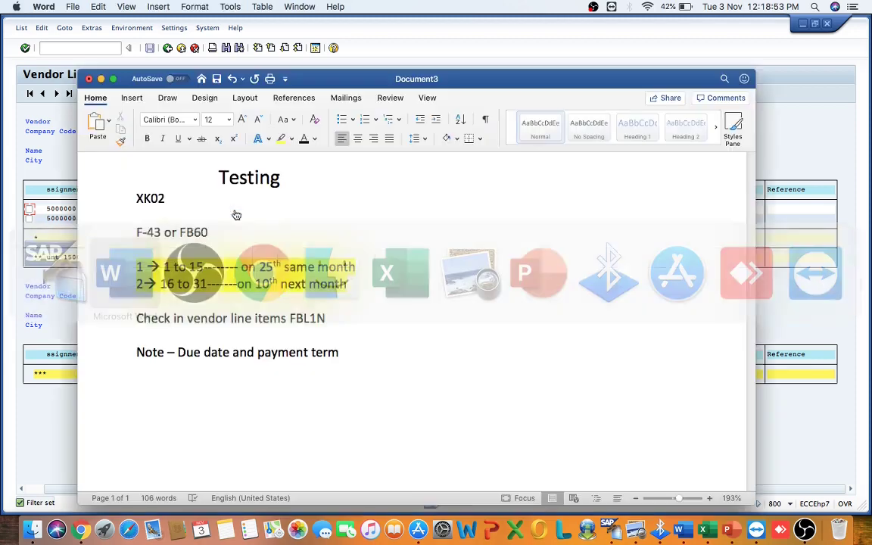
{"action": "scroll", "coordinate": [325, 273], "scroll_direction": "down", "scroll_amount": 5}
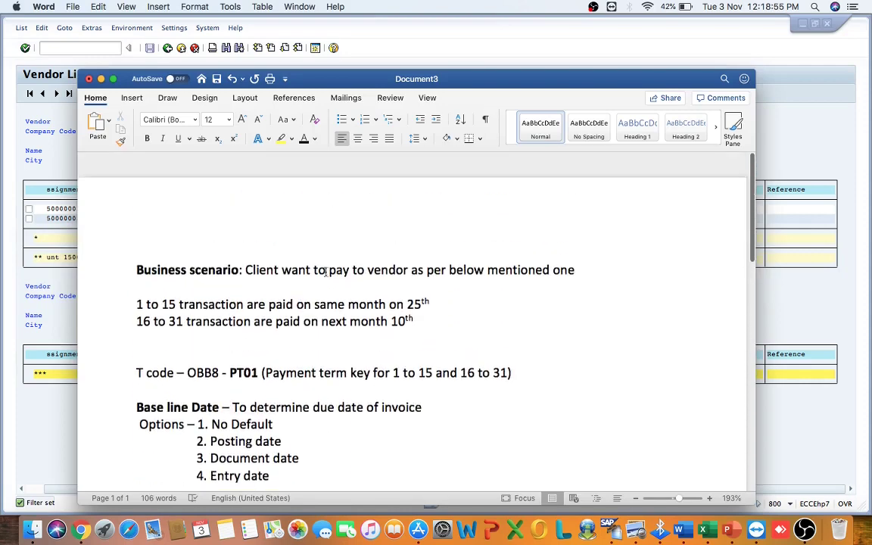
{"action": "triple_click", "coordinate": [210, 295]}
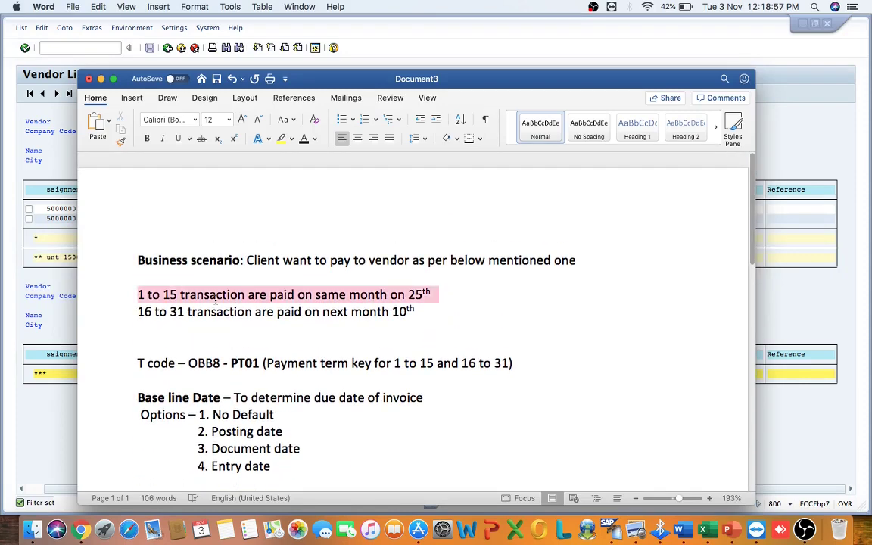
{"action": "key", "text": "super+Tab"}
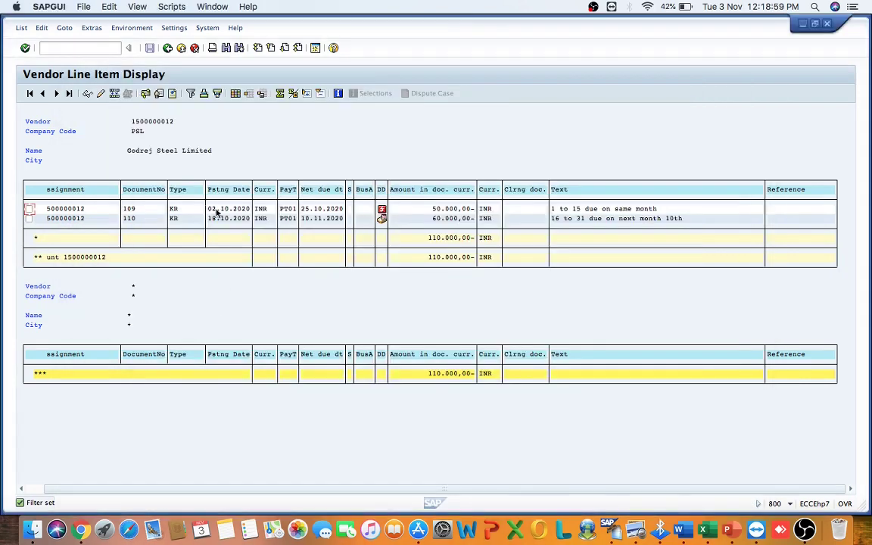
{"action": "key", "text": "super+Tab"}
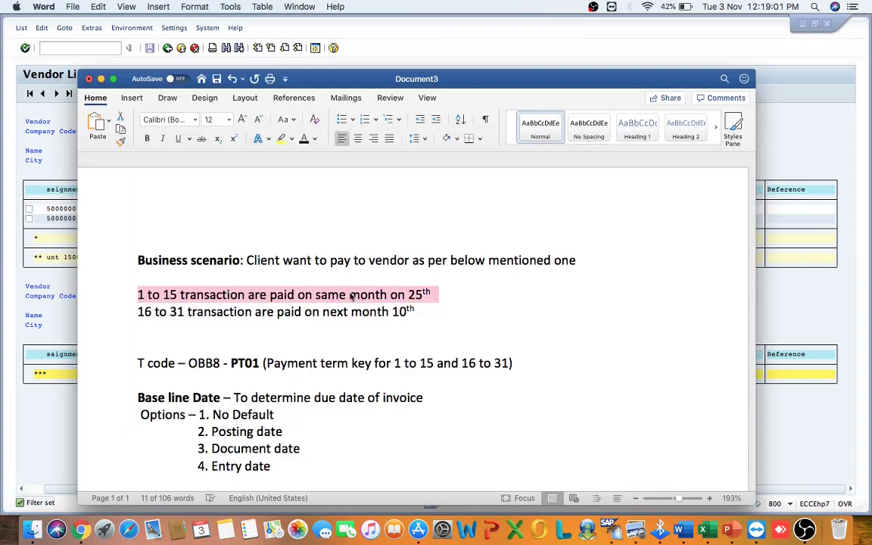
{"action": "key", "text": "super+Tab"}
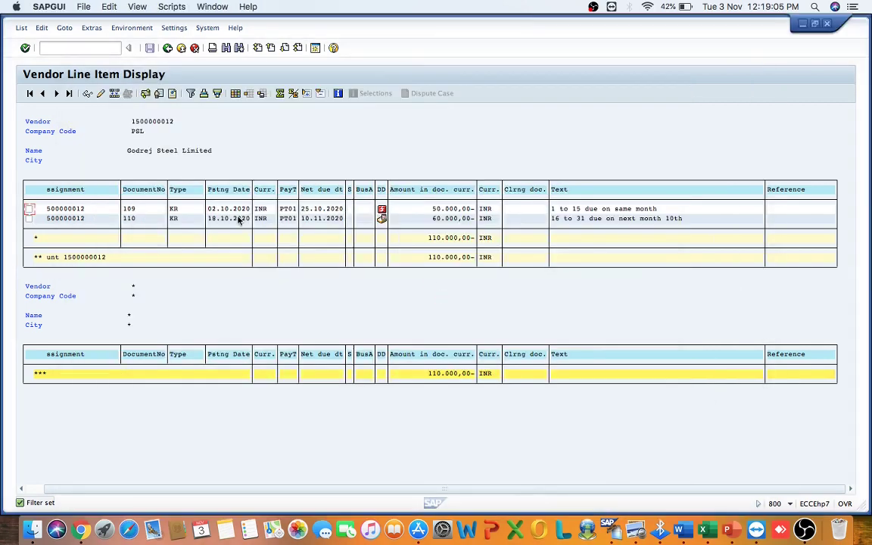
Compare the "16 to 31 transaction" rule in Word with document 110's posting and net due dates in SAP.
{"action": "key", "text": "super+Tab"}
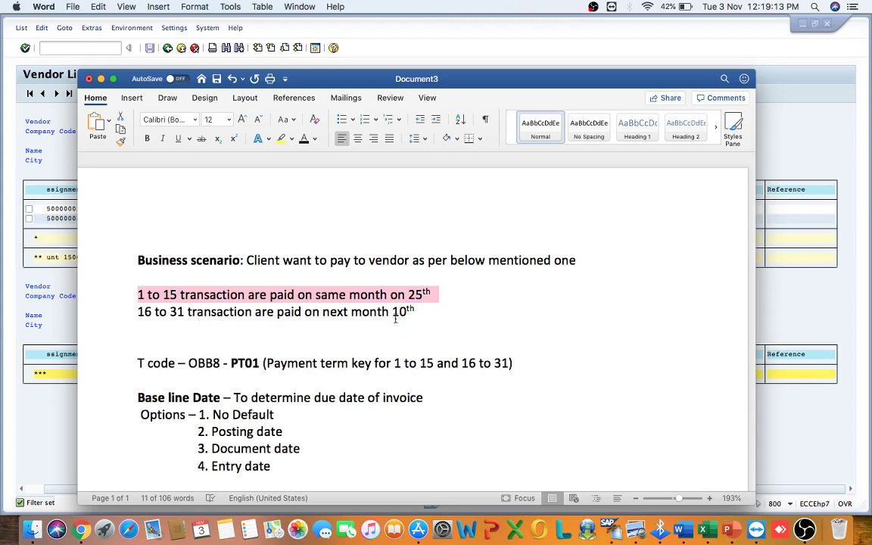
{"action": "key", "text": "super+Tab"}
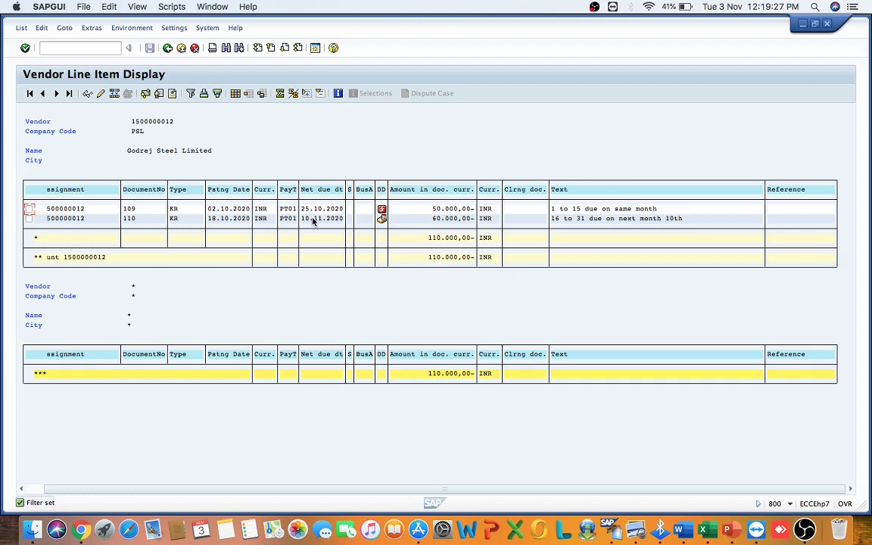
{"action": "key", "text": "super+Tab"}
{"action": "left_click", "coordinate": [380, 321]}
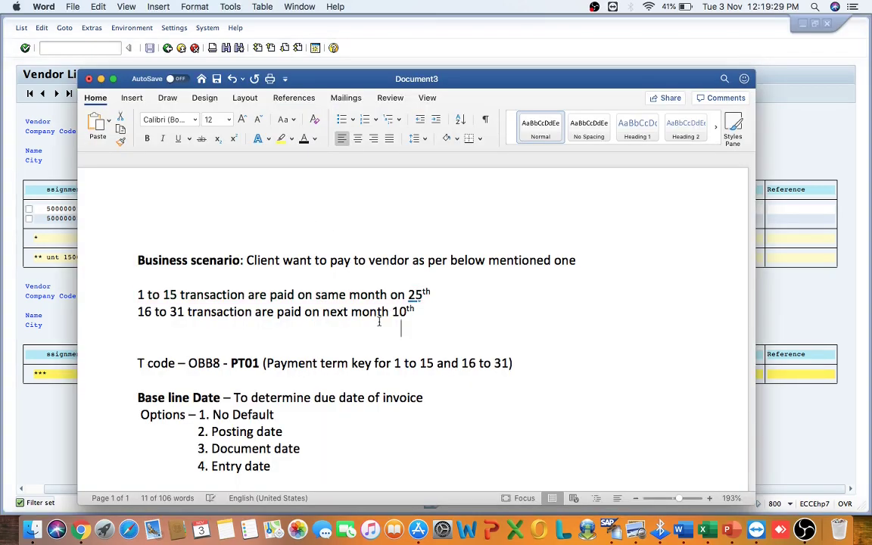
{"action": "key", "text": "super+Tab"}
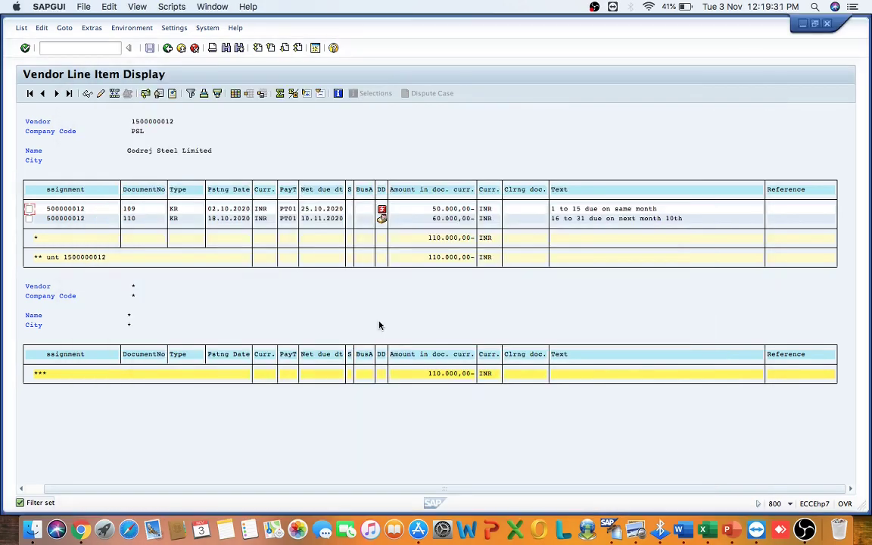